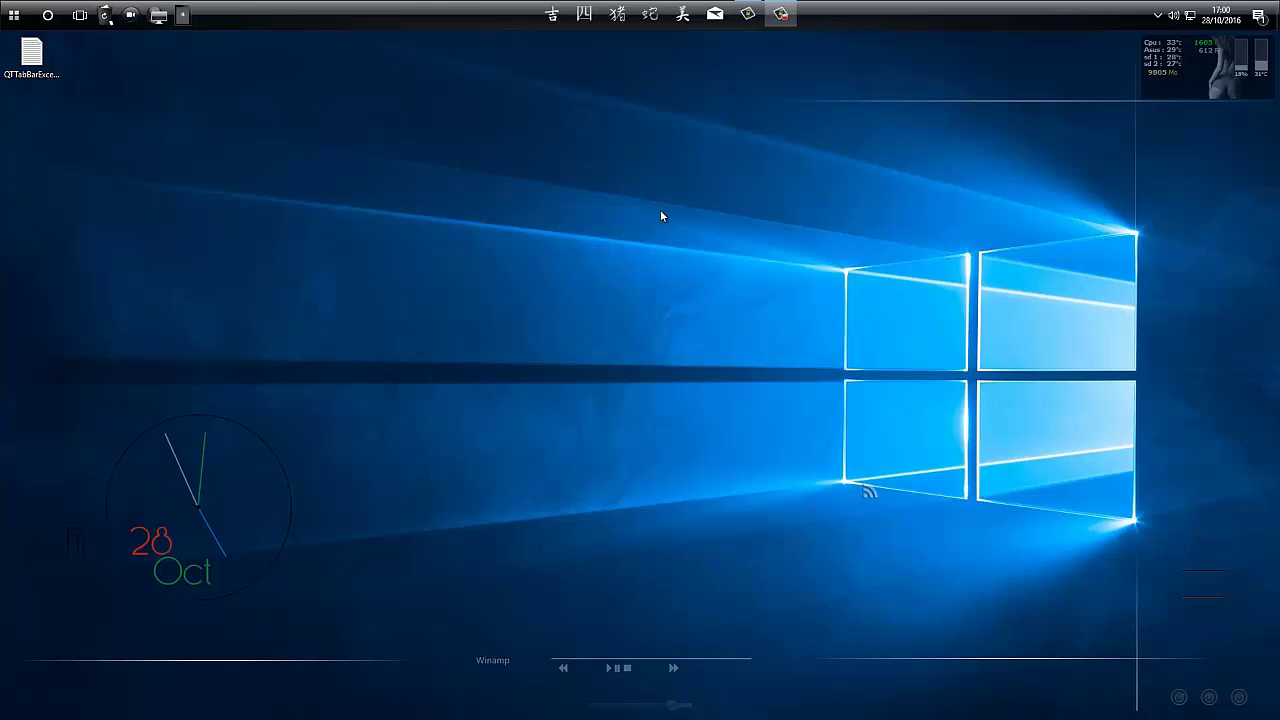
- Open the AeroGlass folder on the MASTER (C:) drive and select ModernFrame.dll
{"action": "left_click", "coordinate": [559, 16]}
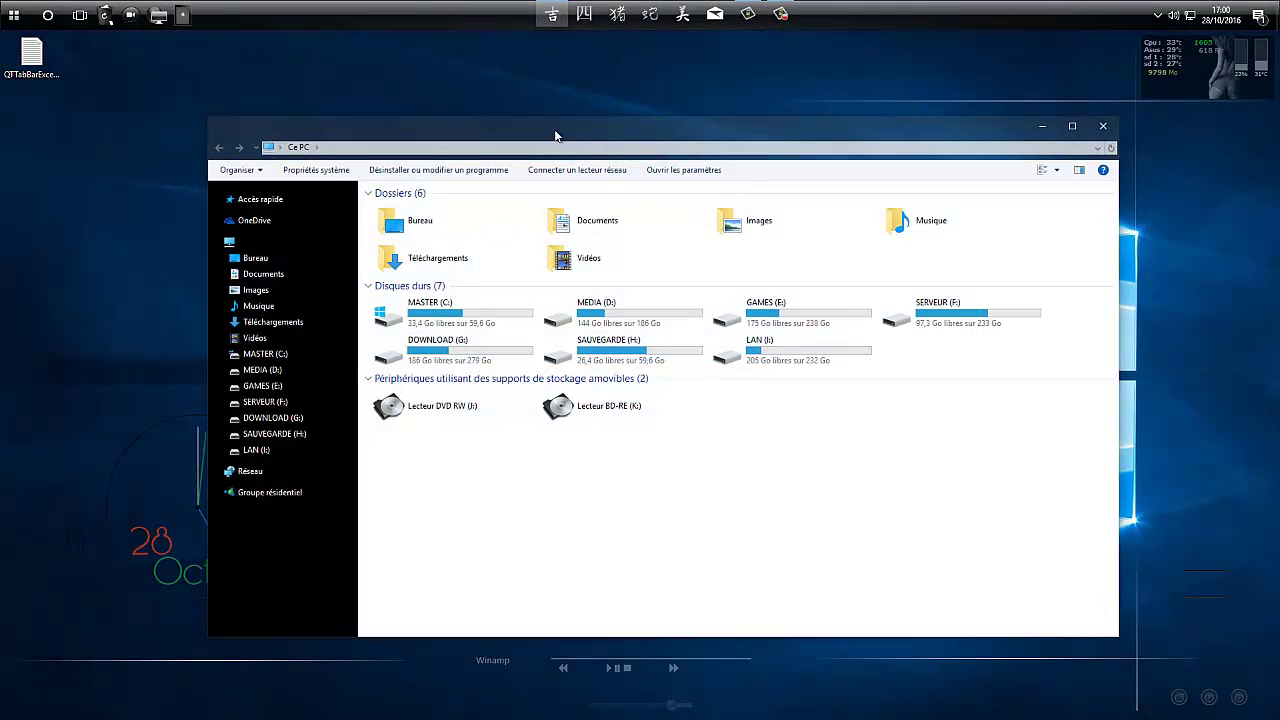
{"action": "left_click", "coordinate": [476, 328]}
{"action": "double_click", "coordinate": [476, 328]}
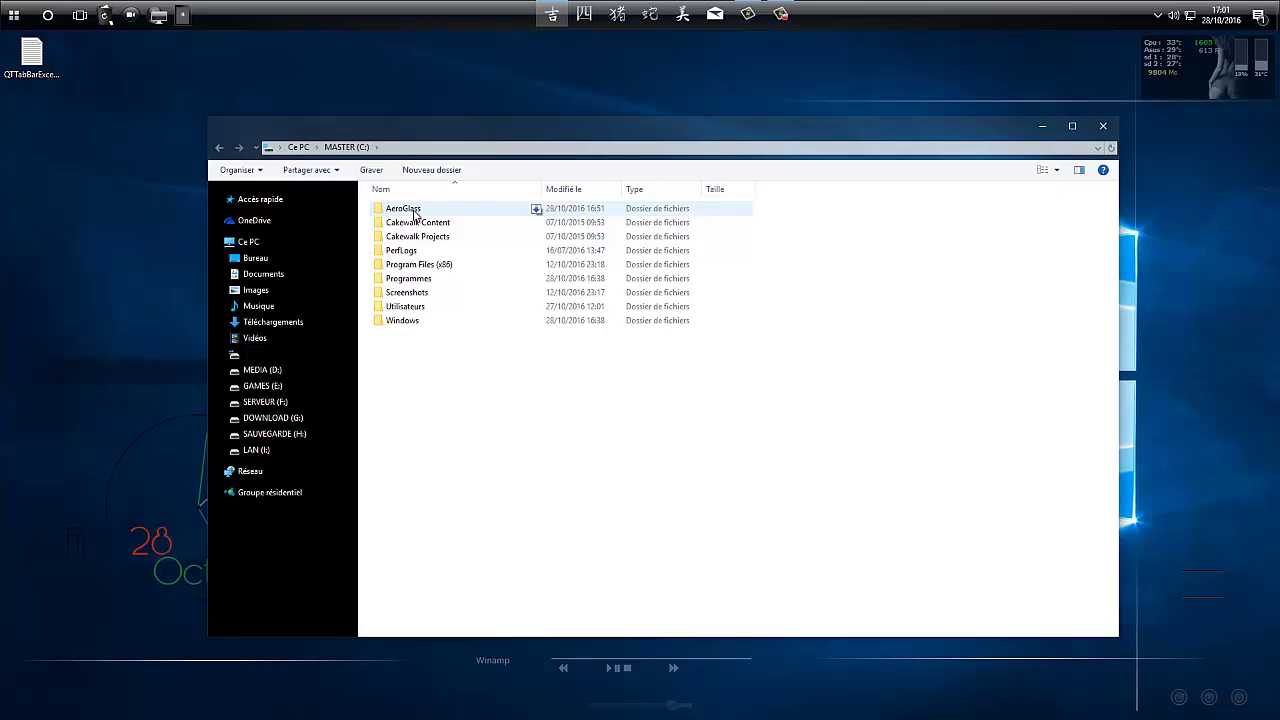
{"action": "double_click", "coordinate": [415, 210]}
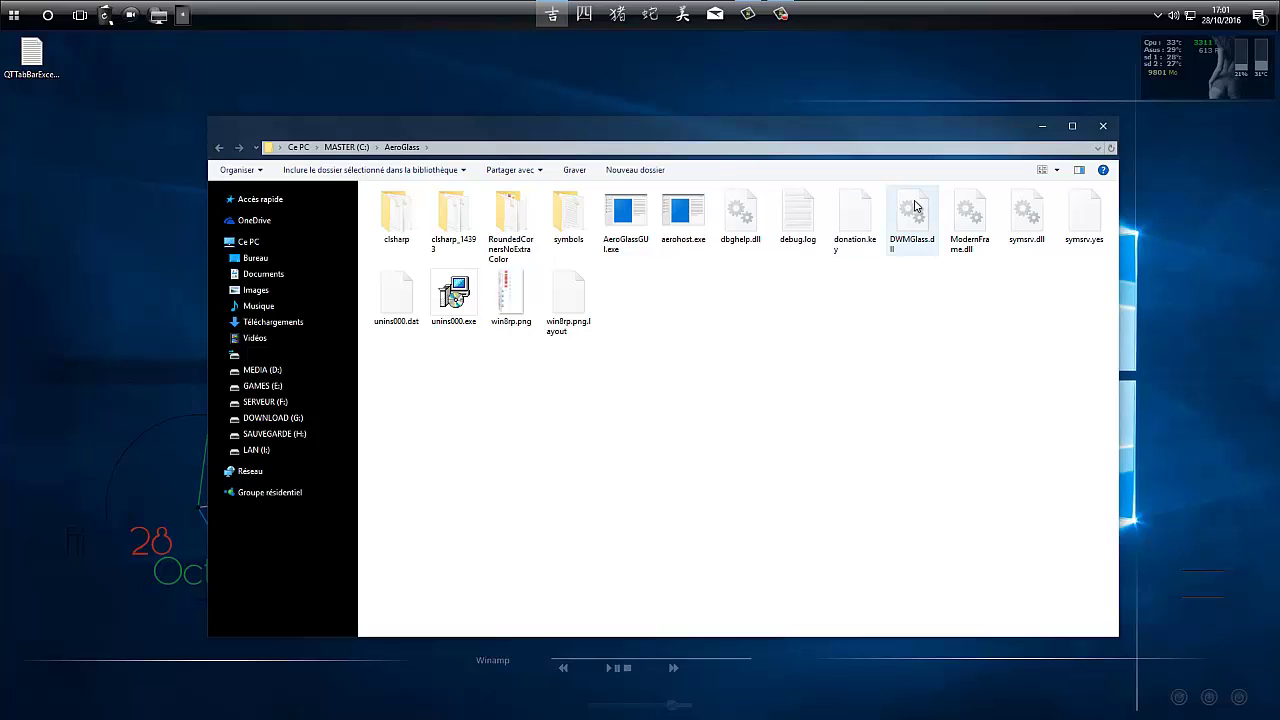
{"action": "left_click", "coordinate": [972, 247]}
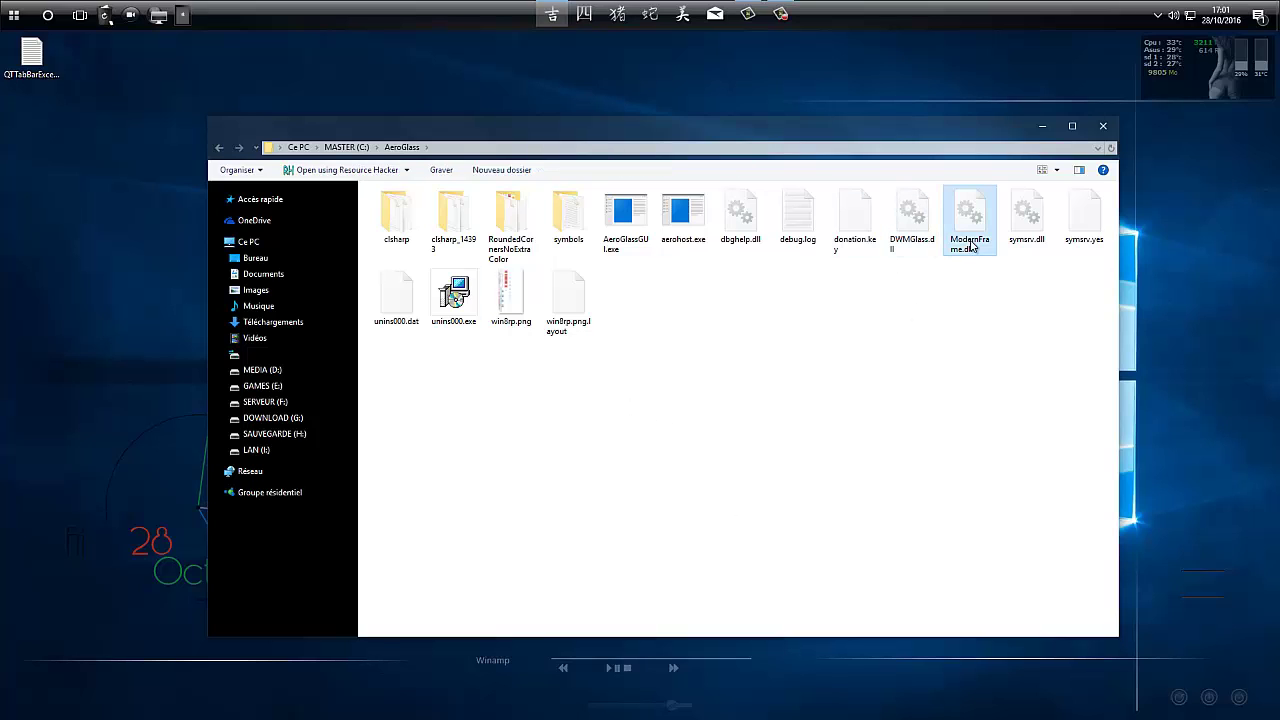
- Launch Films et TV, move its window to examine the glass title bar, and close the app
{"action": "left_click", "coordinate": [14, 15]}
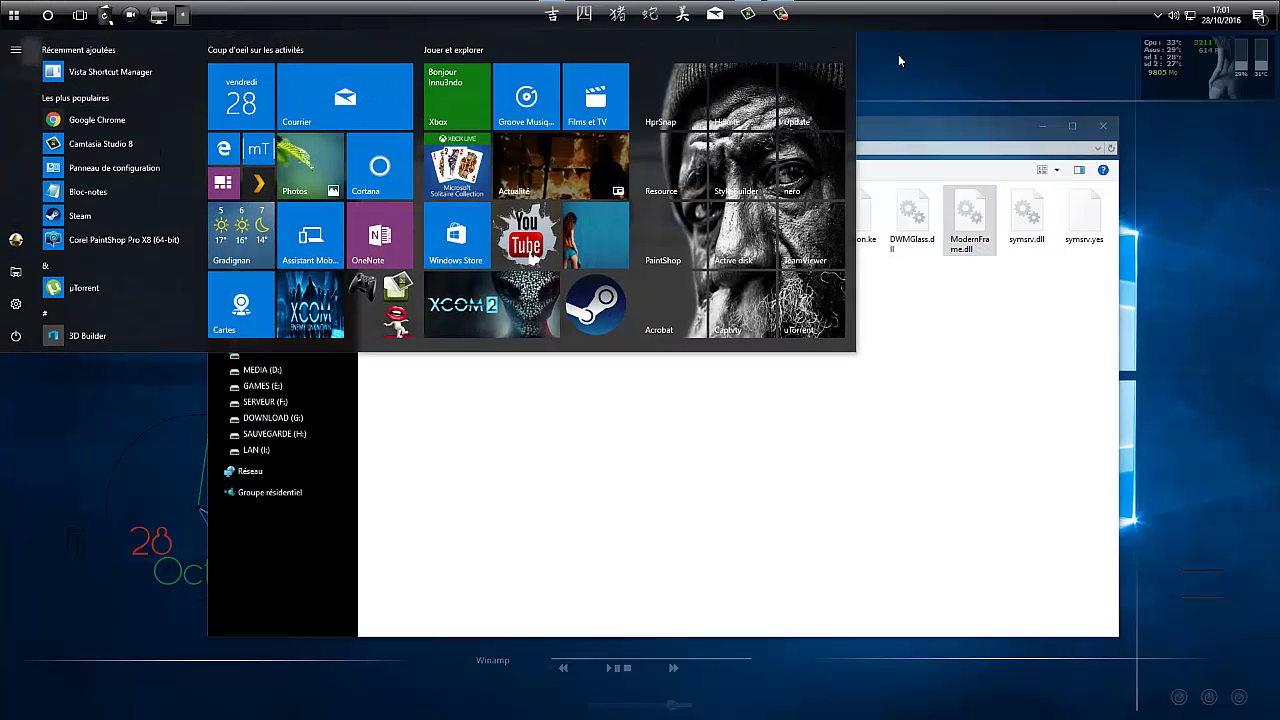
{"action": "left_click", "coordinate": [600, 100]}
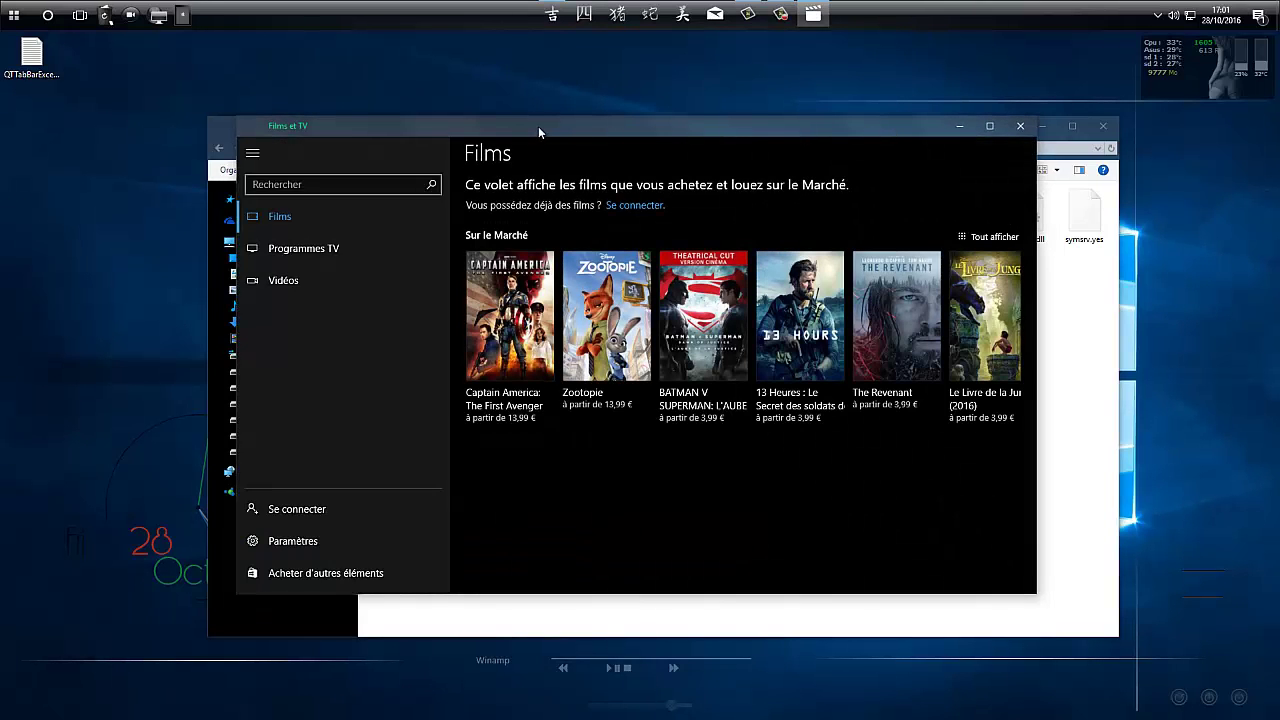
{"action": "left_click_drag", "start_coordinate": [538, 126], "coordinate": [473, 85]}
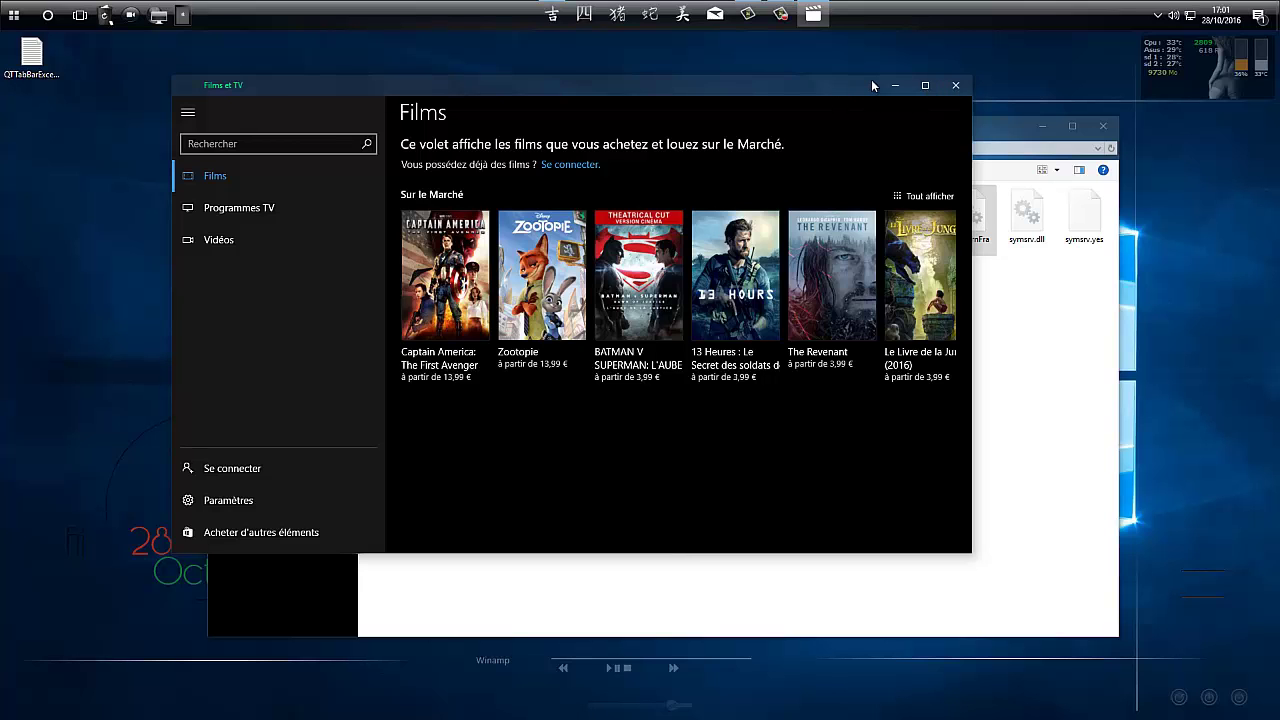
{"action": "left_click", "coordinate": [957, 86]}
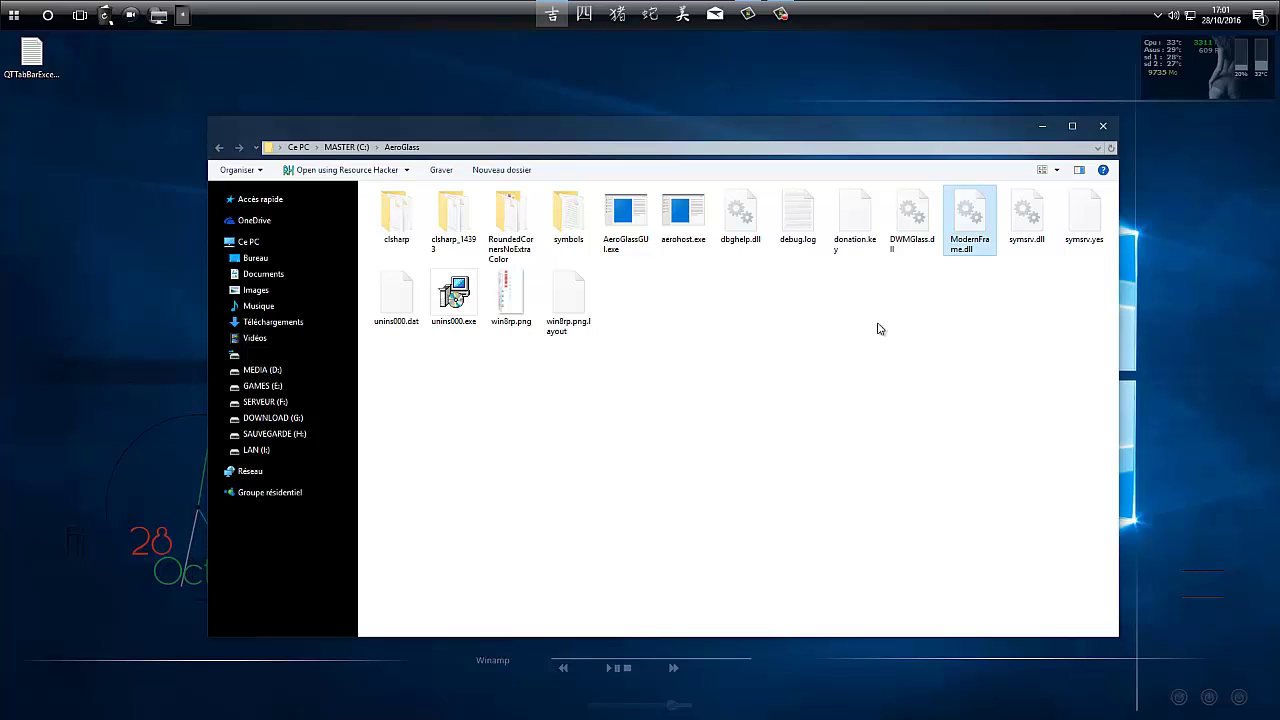
- Point out ModernFrame.dll again and reopen Films et TV briefly to check its window frame
{"action": "left_click", "coordinate": [964, 236]}
{"action": "left_click", "coordinate": [14, 15]}
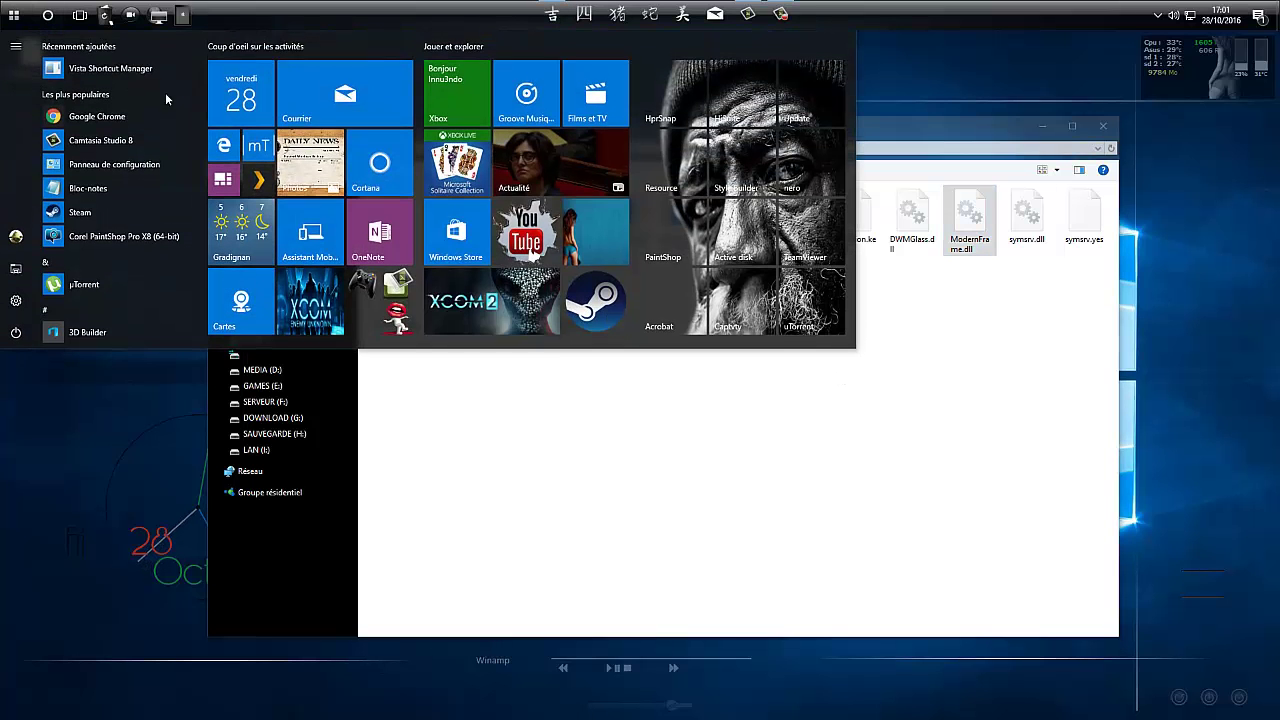
{"action": "left_click", "coordinate": [598, 100]}
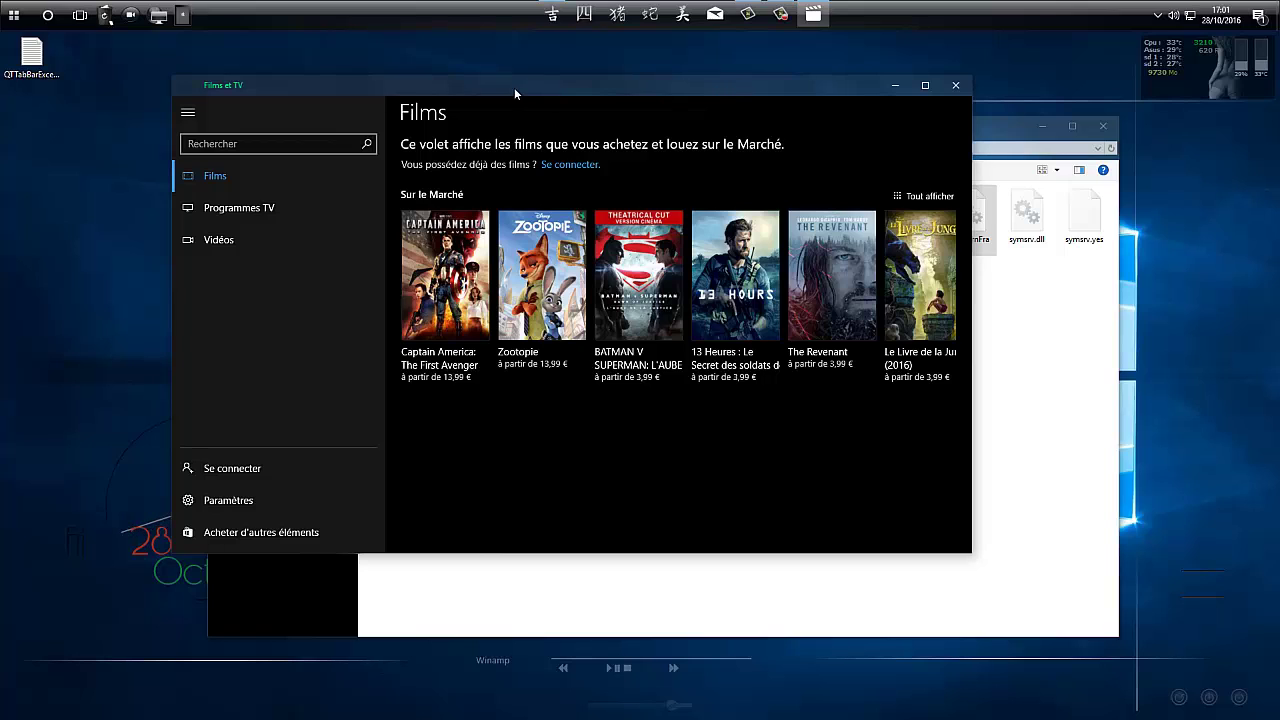
{"action": "left_click", "coordinate": [954, 86]}
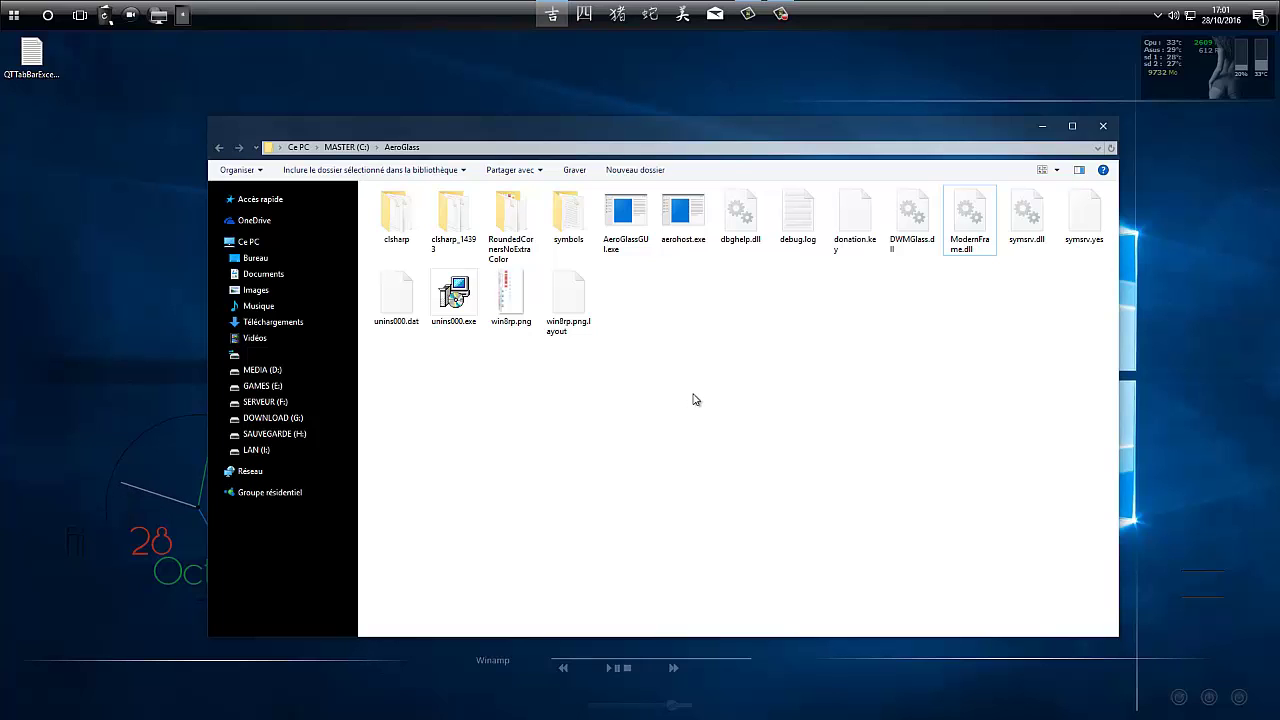
- Run AeroGlassGUI.exe from the AeroGlass folder and minimize the folder window behind it
{"action": "double_click", "coordinate": [636, 222]}
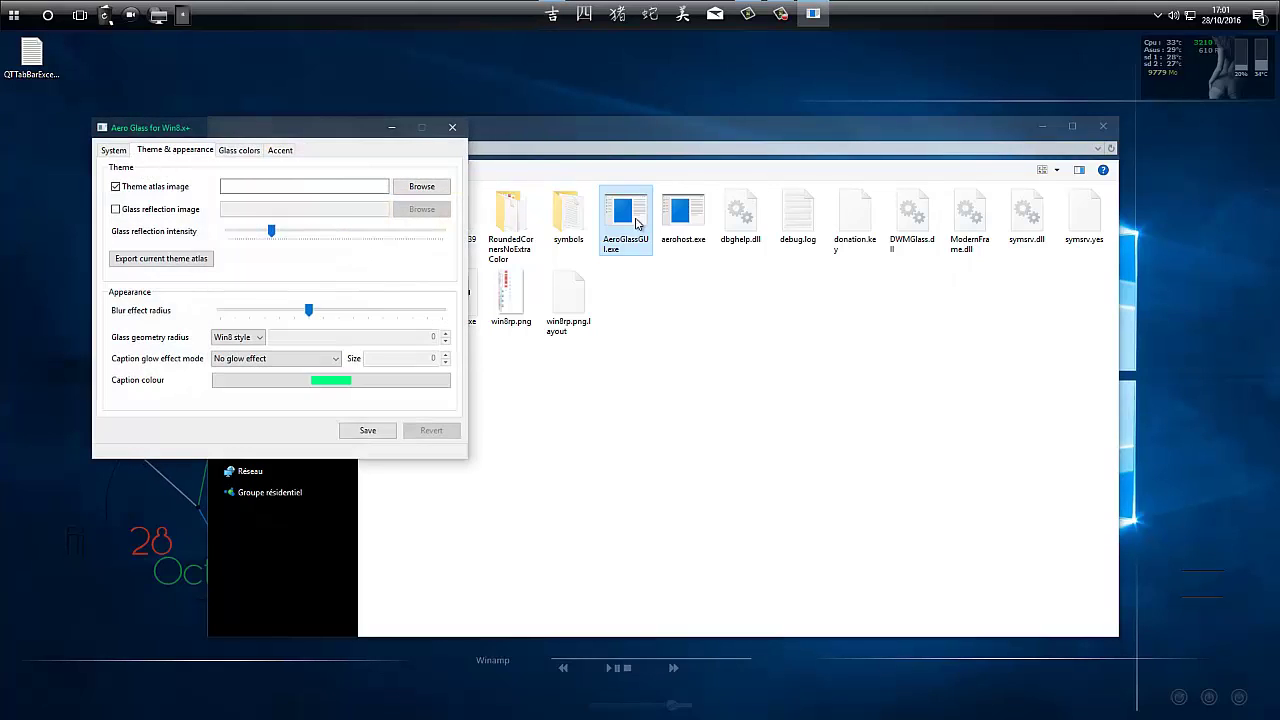
{"action": "left_click", "coordinate": [1042, 127]}
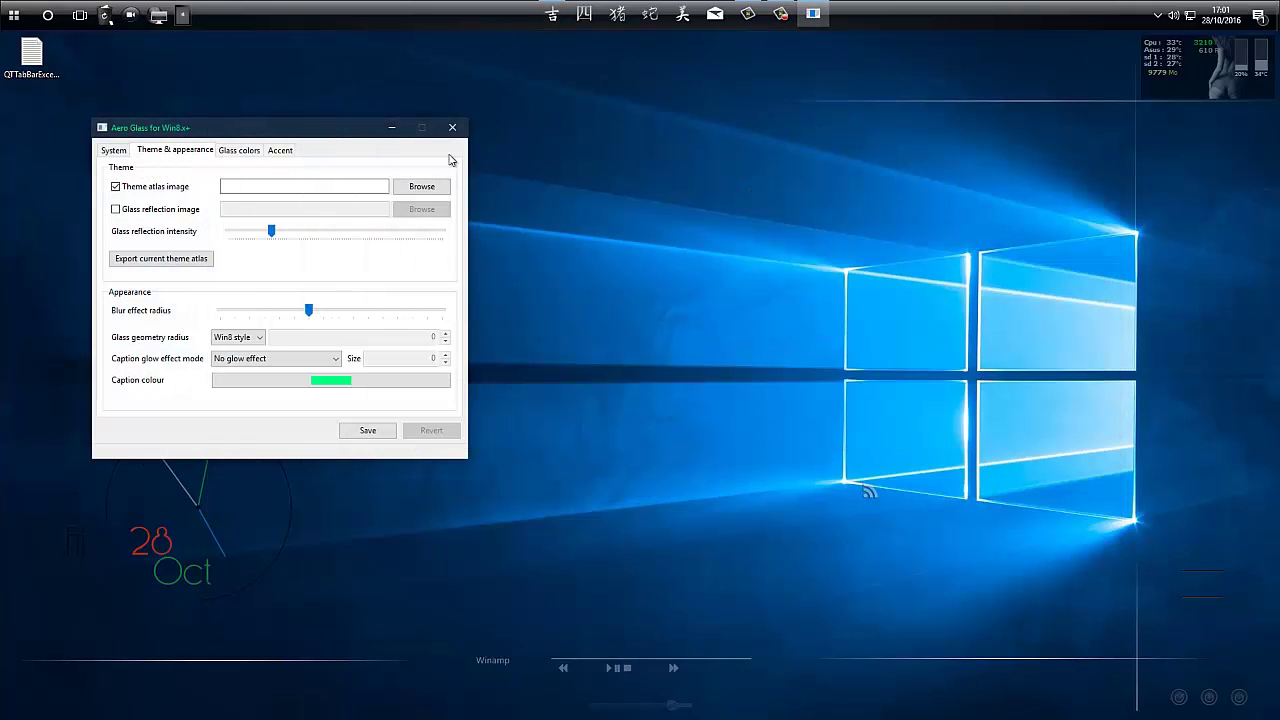
{"action": "left_click_drag", "start_coordinate": [333, 138], "coordinate": [306, 106]}
{"action": "left_click", "coordinate": [642, 135]}
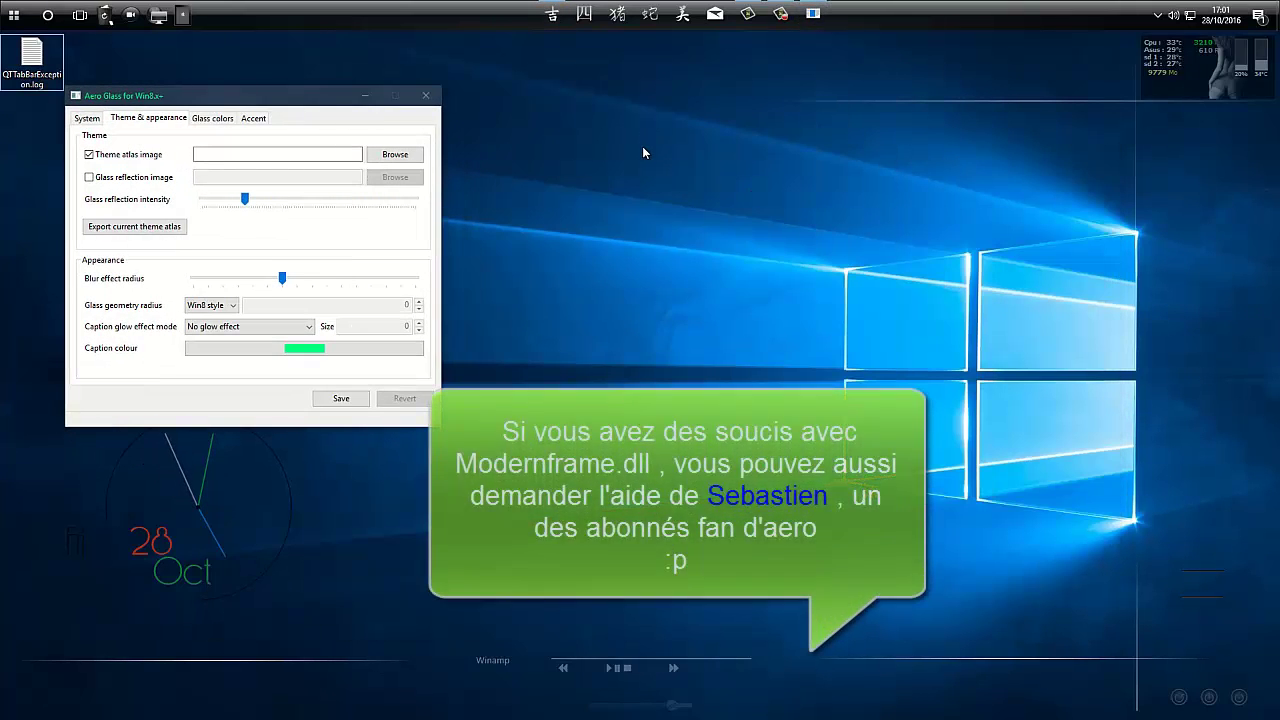
- Restore the AeroGlass folder window and arrange it partly behind the Aero Glass settings window
{"action": "left_click", "coordinate": [553, 16]}
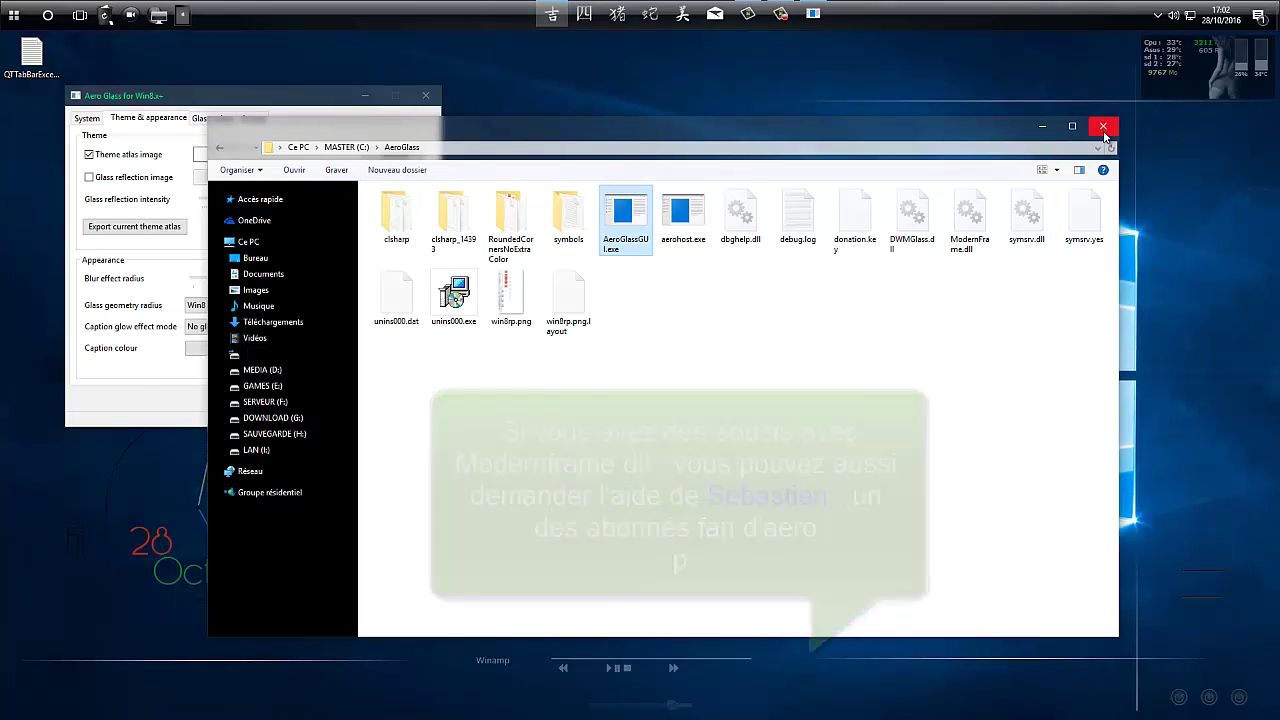
{"action": "left_click_drag", "start_coordinate": [884, 124], "coordinate": [924, 127]}
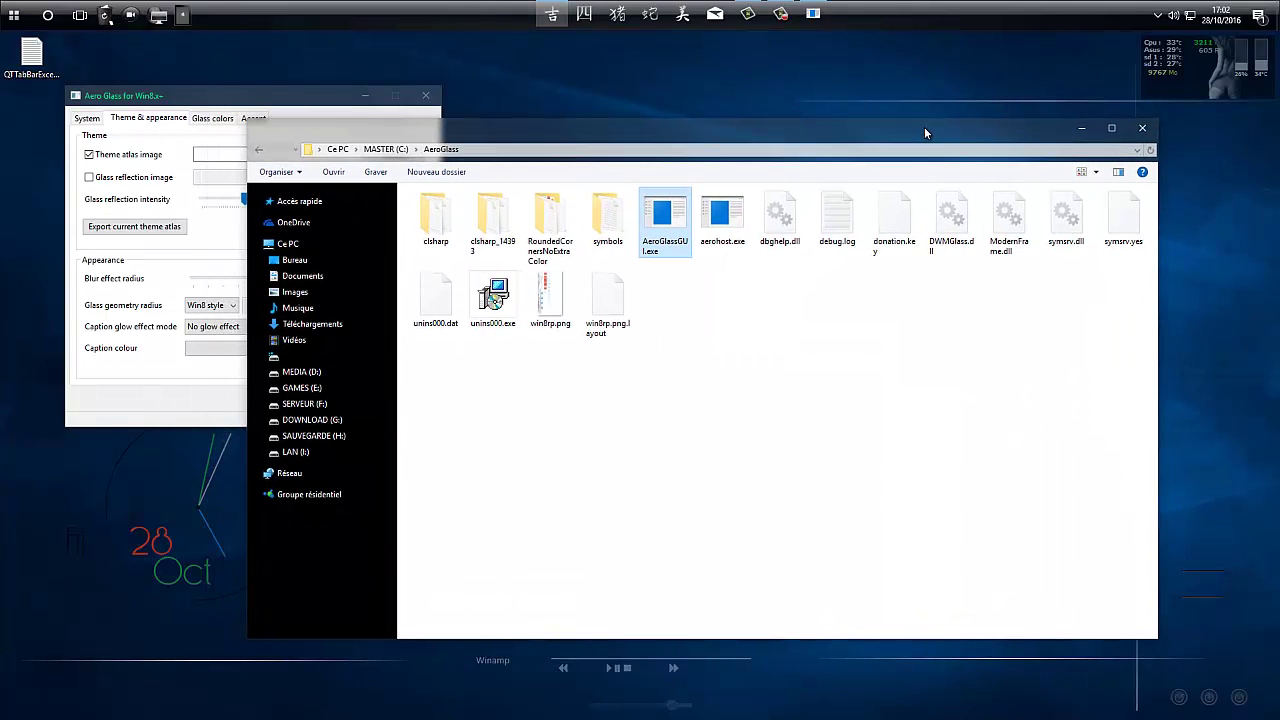
{"action": "left_click", "coordinate": [205, 96]}
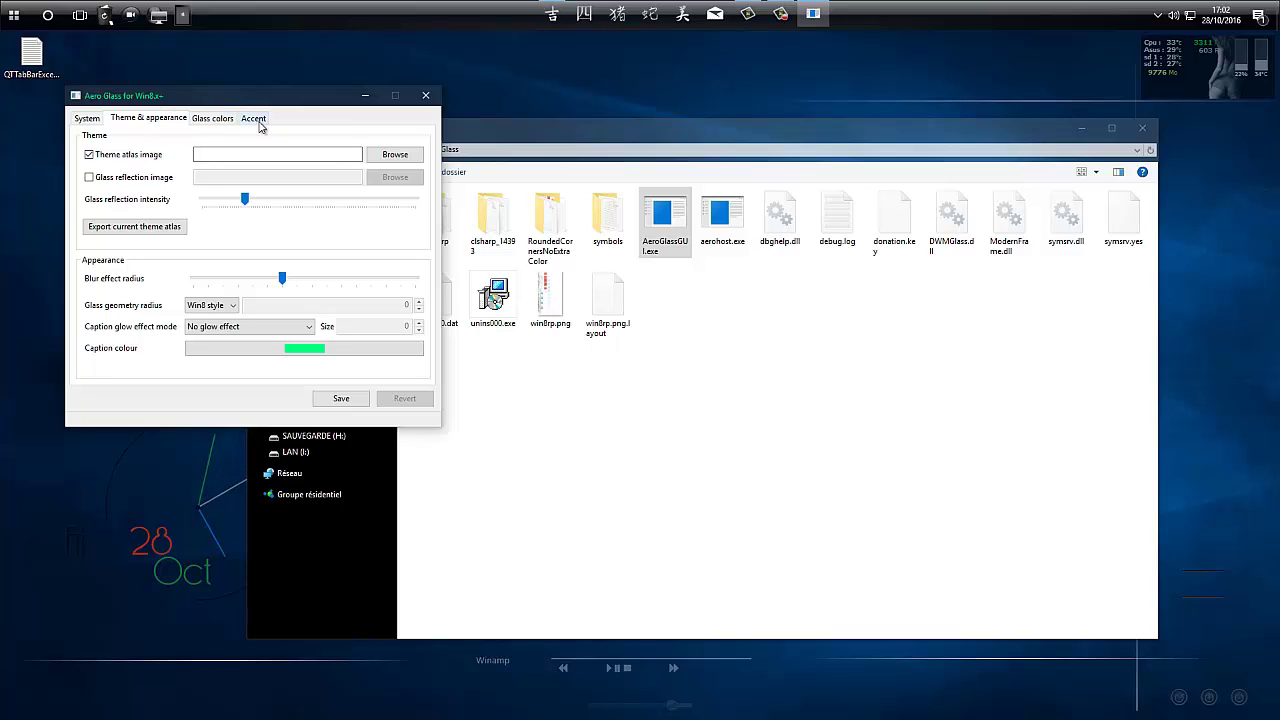
{"action": "left_click_drag", "start_coordinate": [245, 96], "coordinate": [231, 82]}
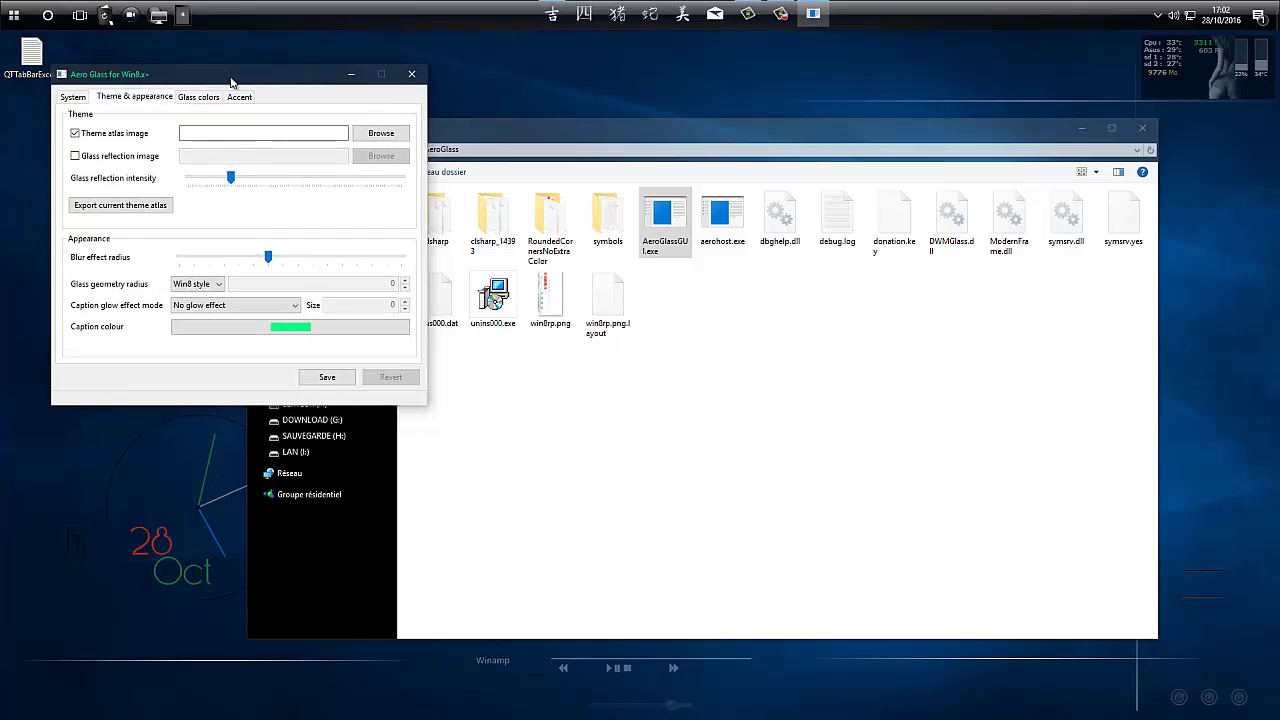
- Review the System, Glass colors and Theme & appearance settings, and compare active and inactive window frames
{"action": "left_click", "coordinate": [74, 97]}
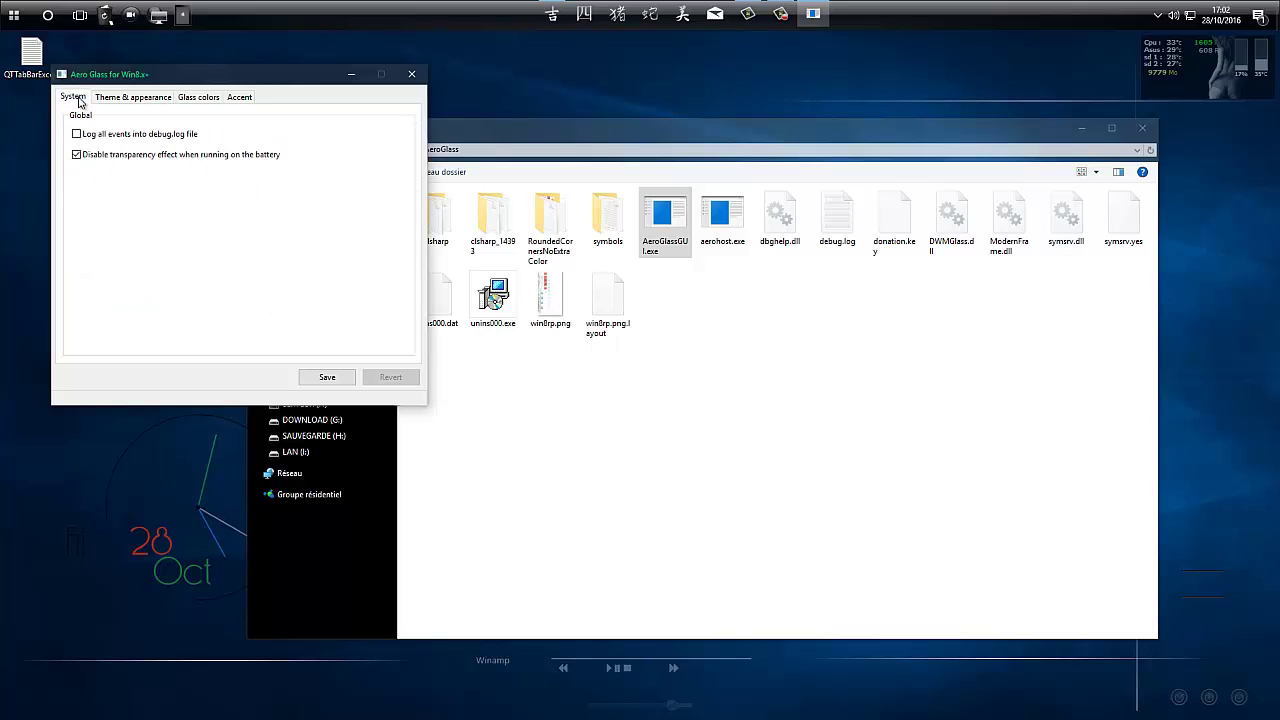
{"action": "left_click", "coordinate": [205, 98]}
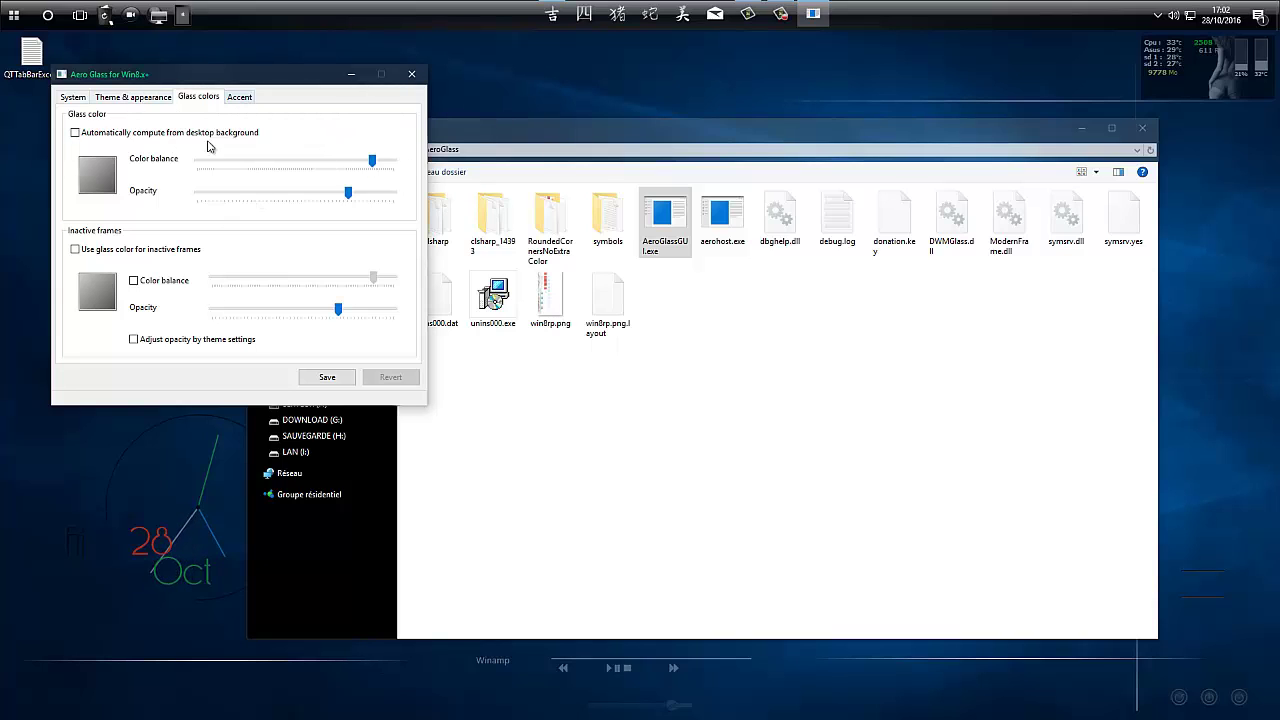
{"action": "left_click", "coordinate": [140, 97]}
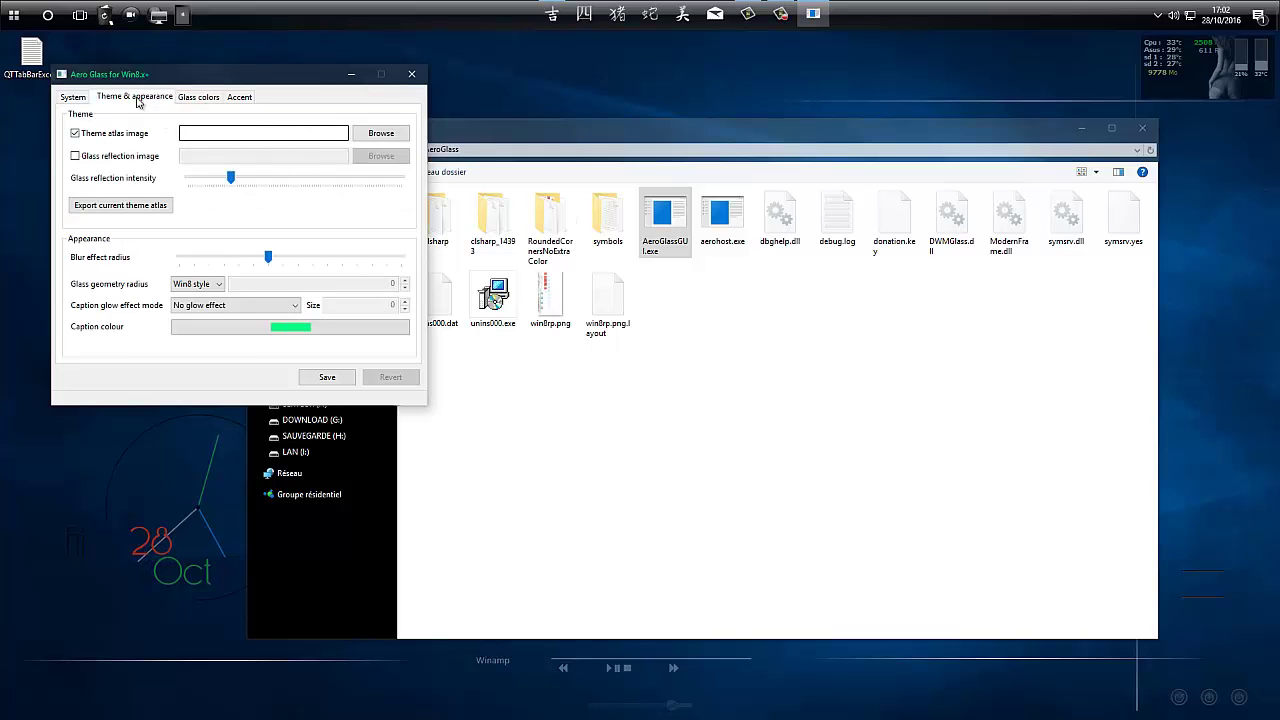
{"action": "left_click_drag", "start_coordinate": [206, 78], "coordinate": [247, 98]}
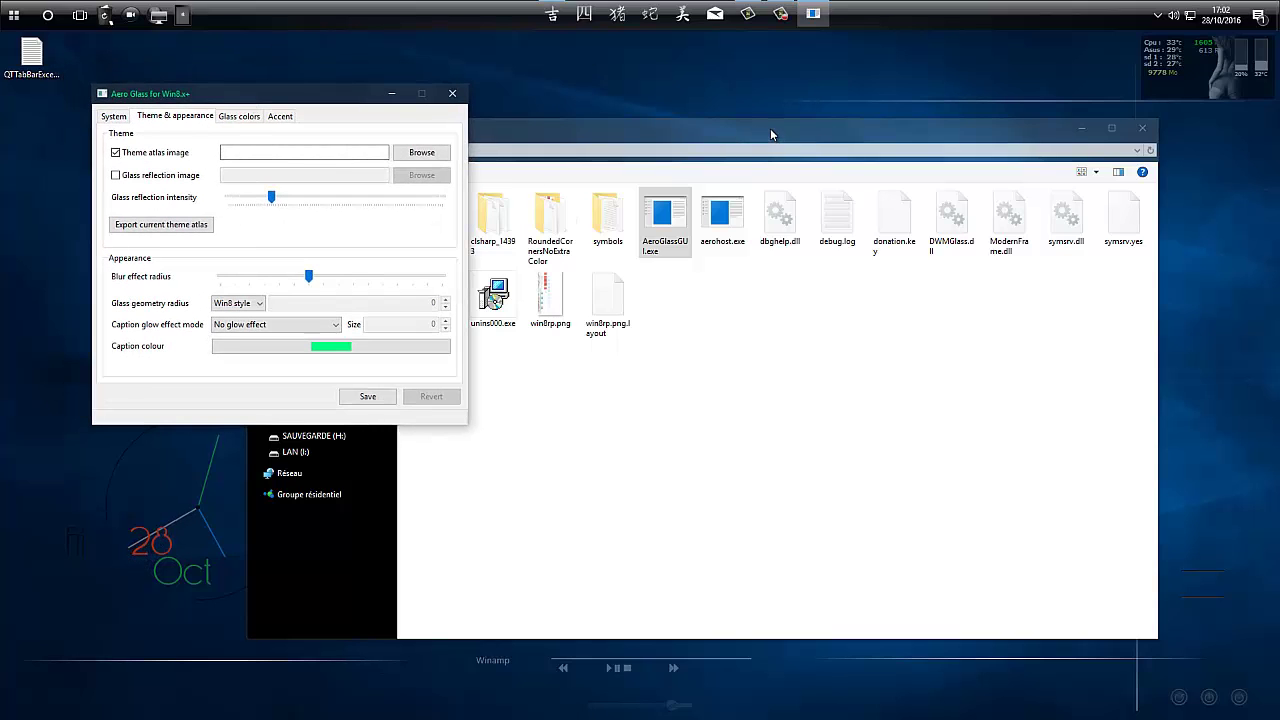
{"action": "left_click", "coordinate": [1026, 125]}
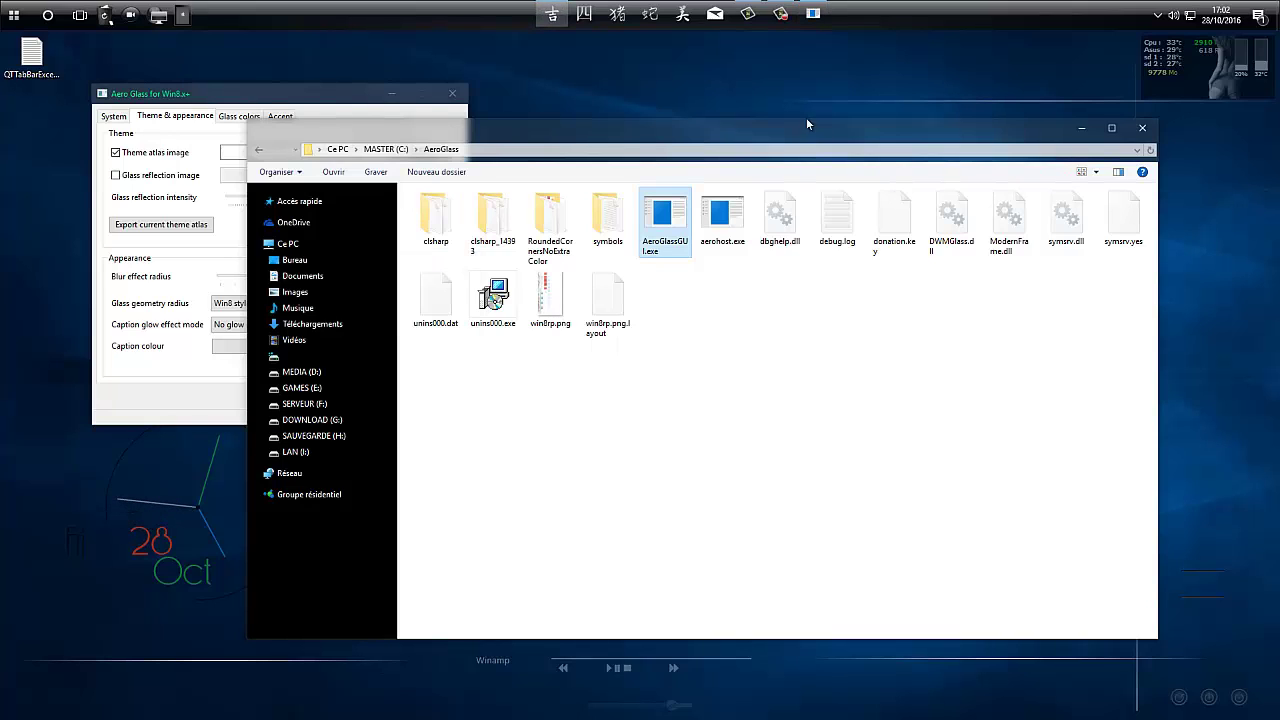
{"action": "left_click", "coordinate": [309, 101]}
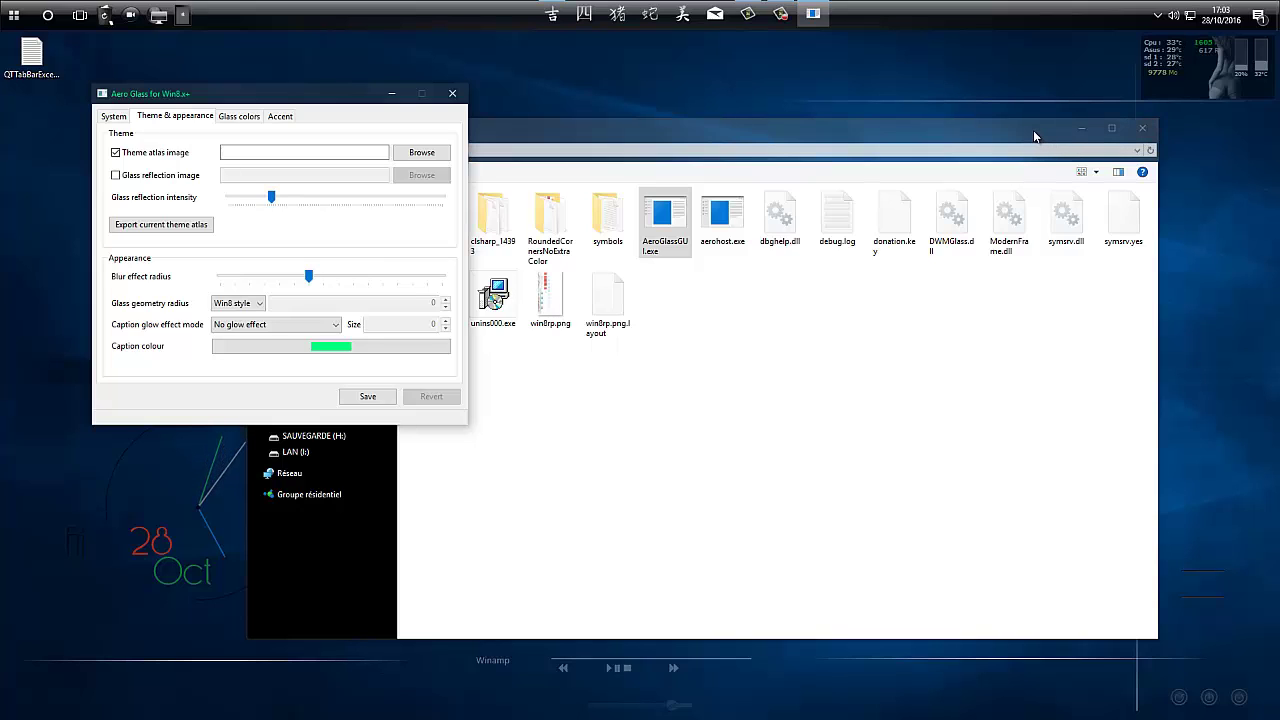
- Open the RoundedCornersNoExtraColor folder inside AeroGlass and examine its theme PNG and layout files
{"action": "left_click", "coordinate": [423, 154]}
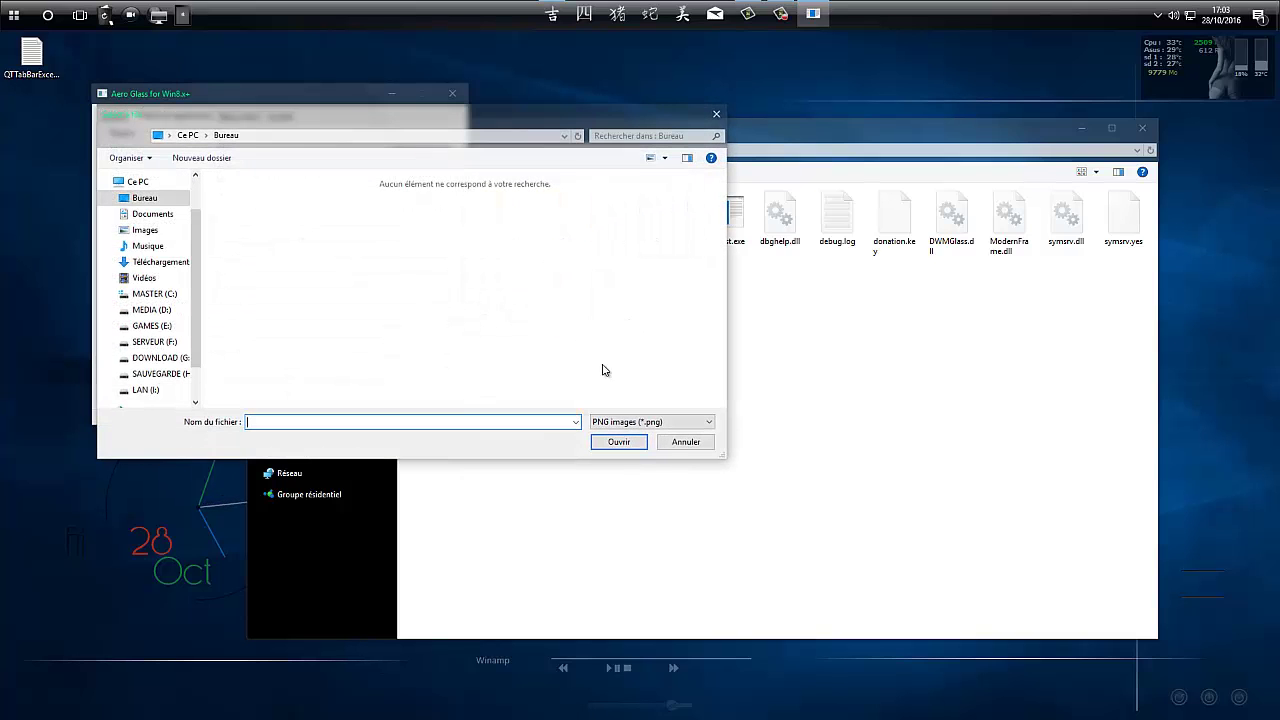
{"action": "left_click", "coordinate": [685, 442]}
{"action": "left_click", "coordinate": [869, 417]}
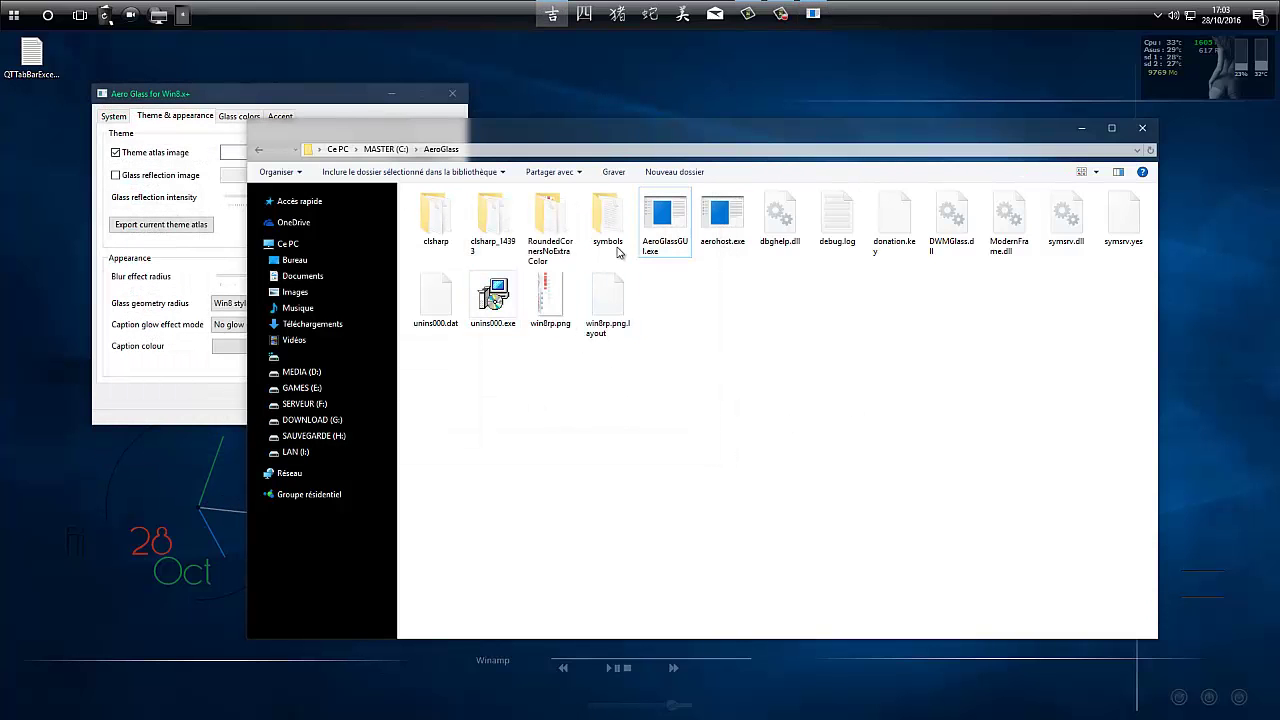
{"action": "double_click", "coordinate": [553, 228]}
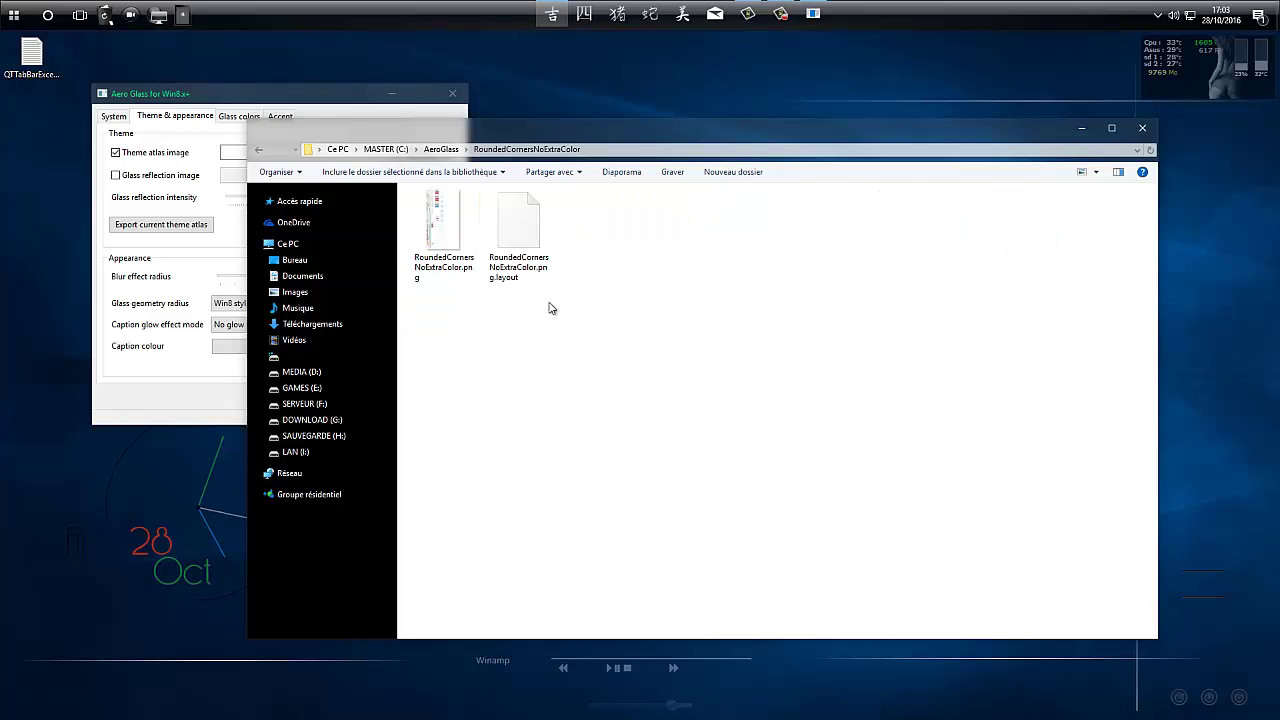
{"action": "left_click", "coordinate": [505, 275]}
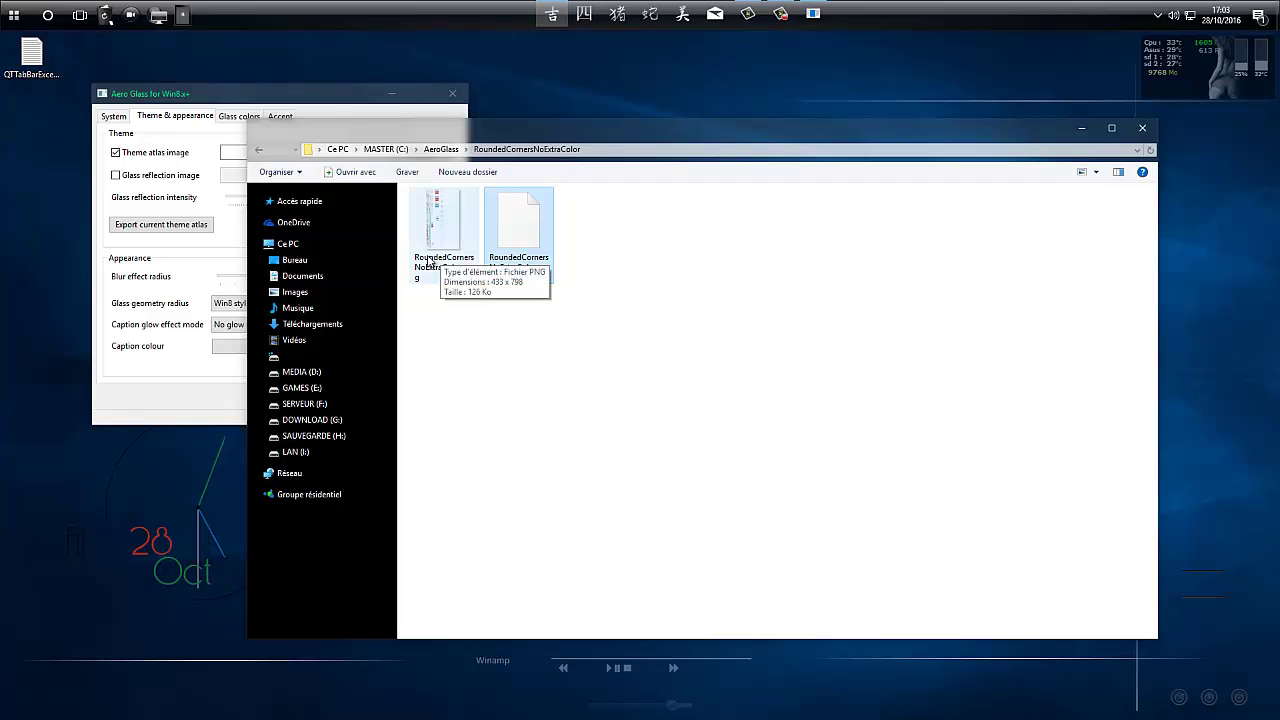
- Load RoundedCornersNoExtraColor.png from C:\AeroGlass\RoundedCornersNoExtraColor as the theme atlas image, and switch the theme atlas option off
{"action": "left_click", "coordinate": [342, 101]}
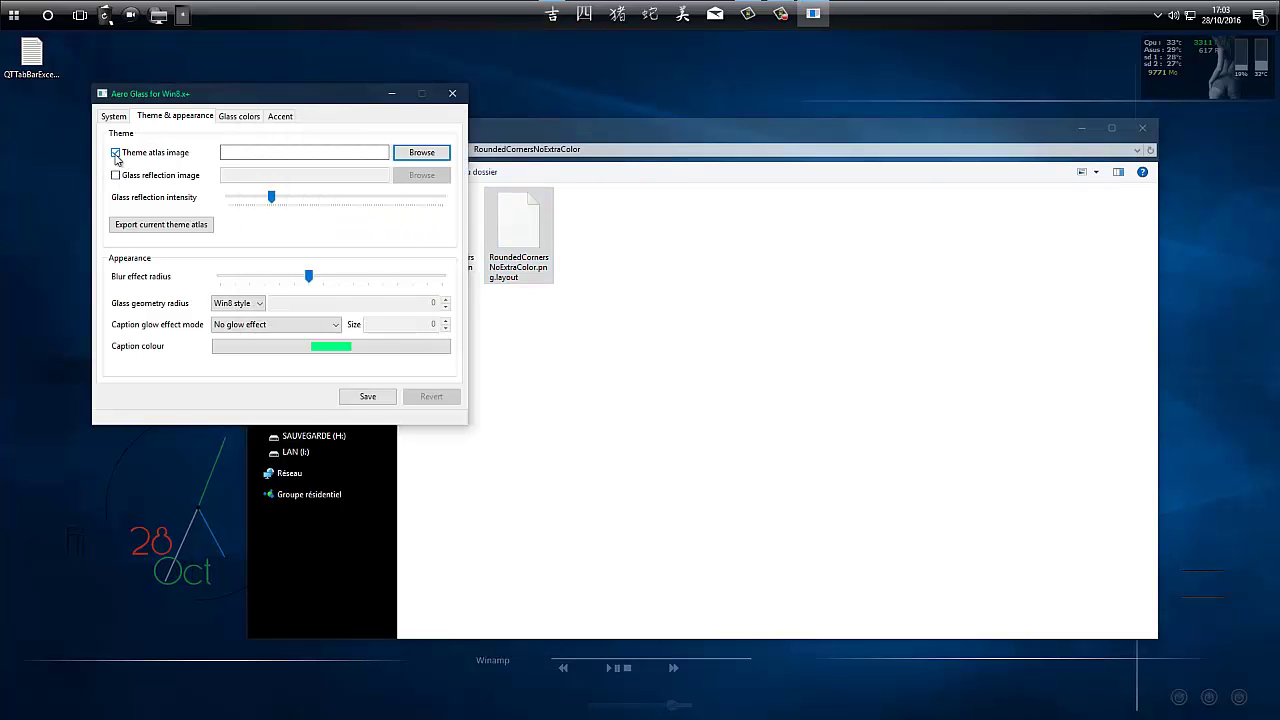
{"action": "left_click", "coordinate": [420, 158]}
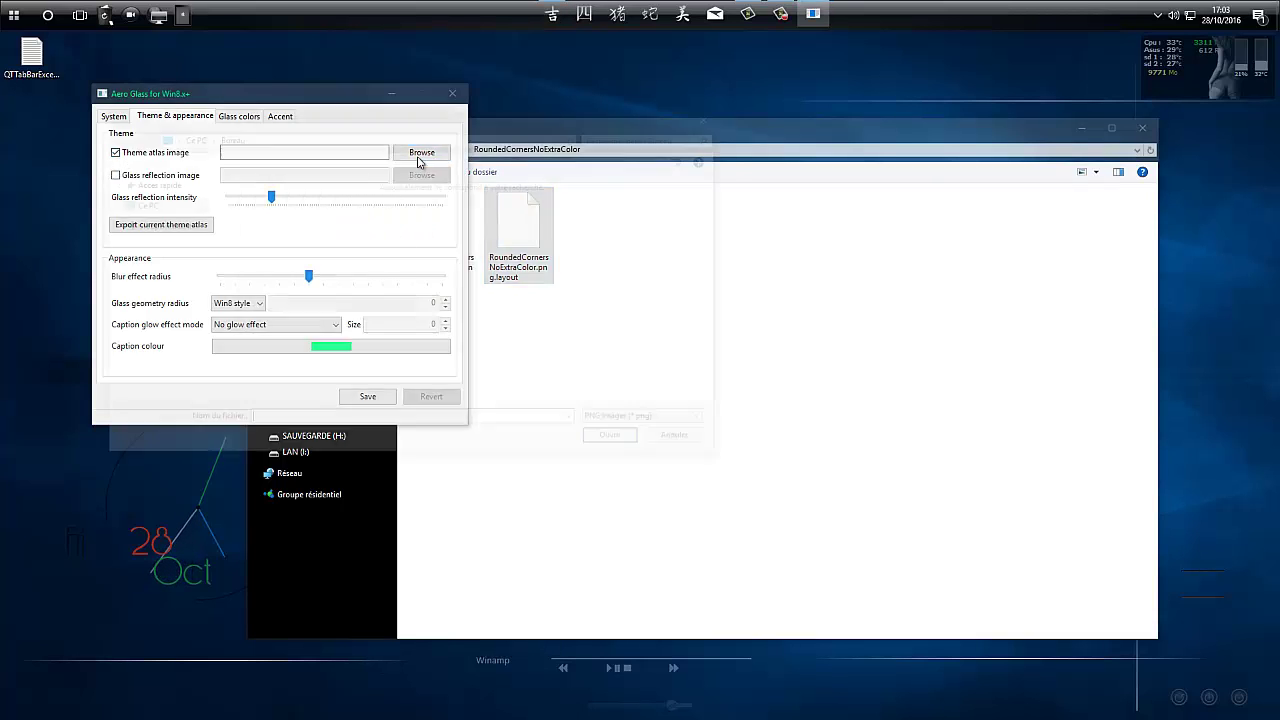
{"action": "left_click", "coordinate": [158, 294]}
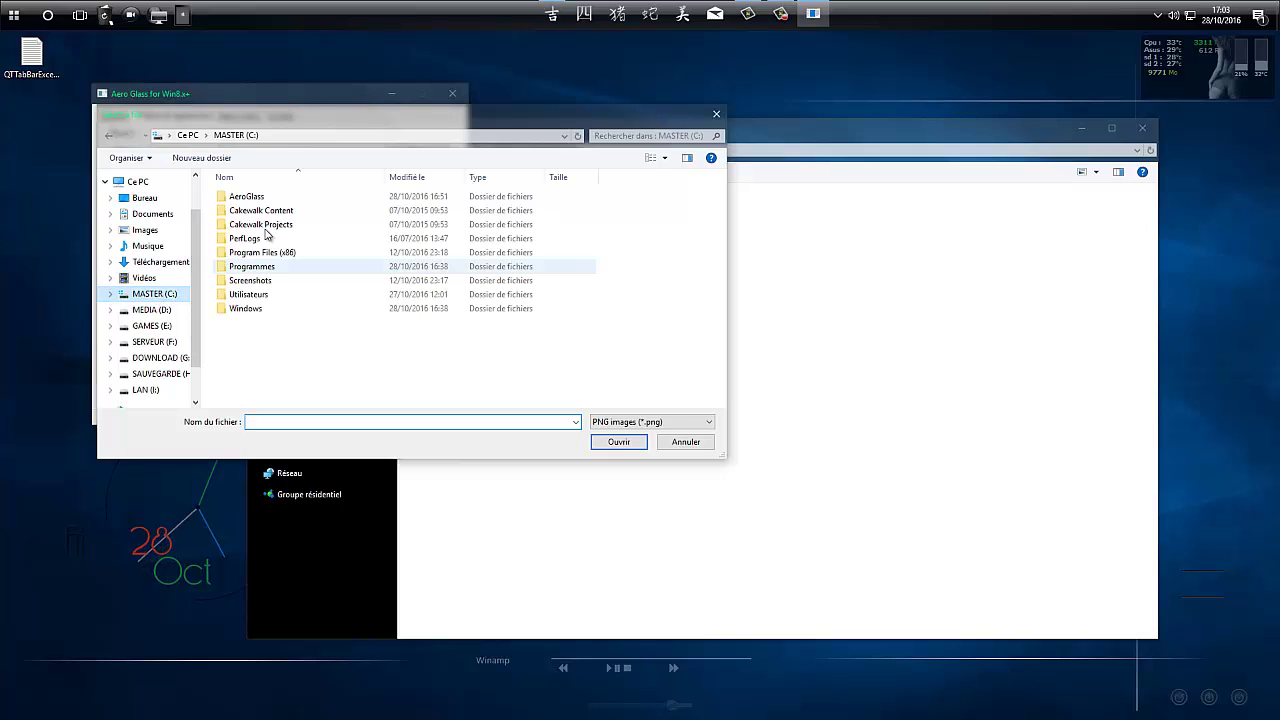
{"action": "double_click", "coordinate": [265, 200]}
{"action": "double_click", "coordinate": [285, 226]}
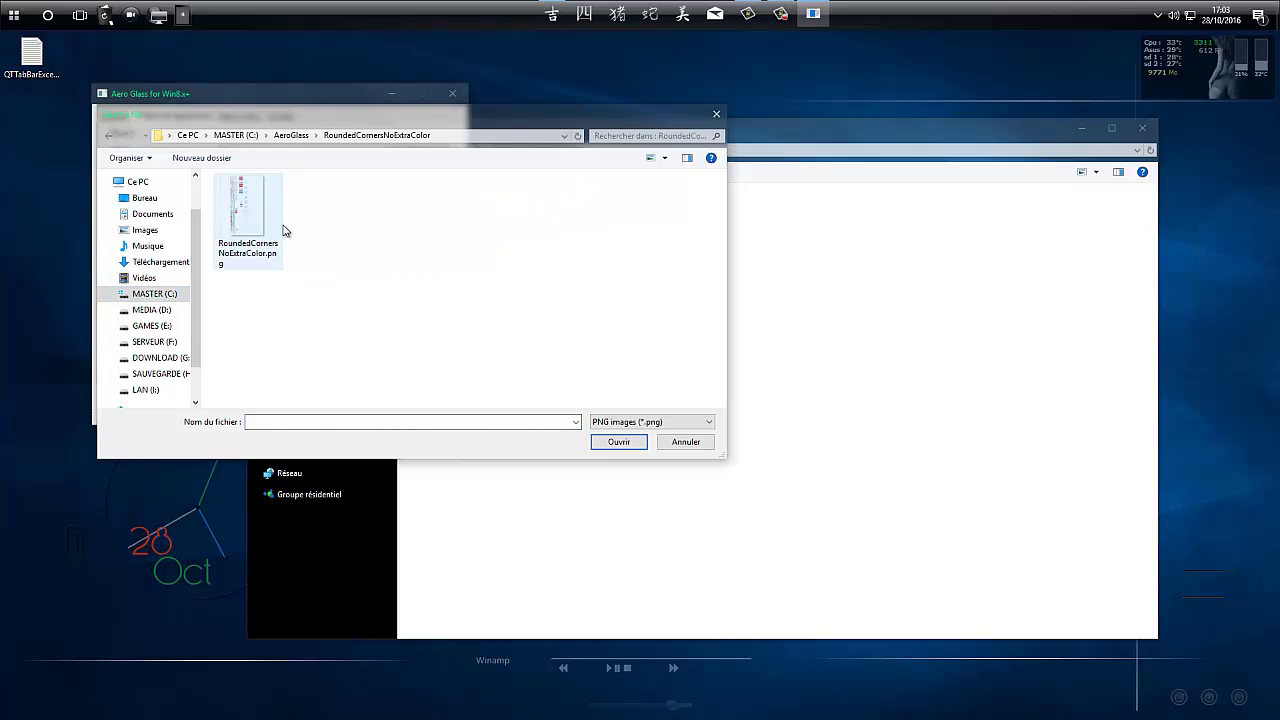
{"action": "left_click", "coordinate": [251, 203]}
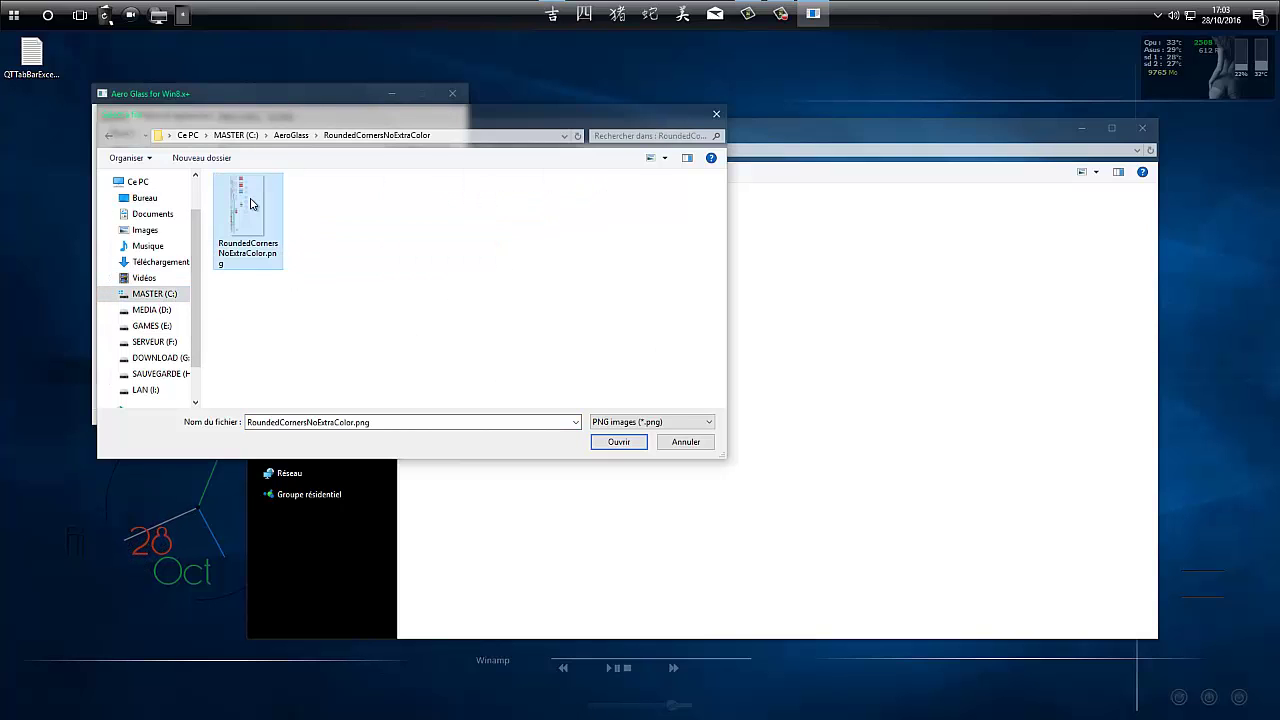
{"action": "left_click", "coordinate": [617, 442]}
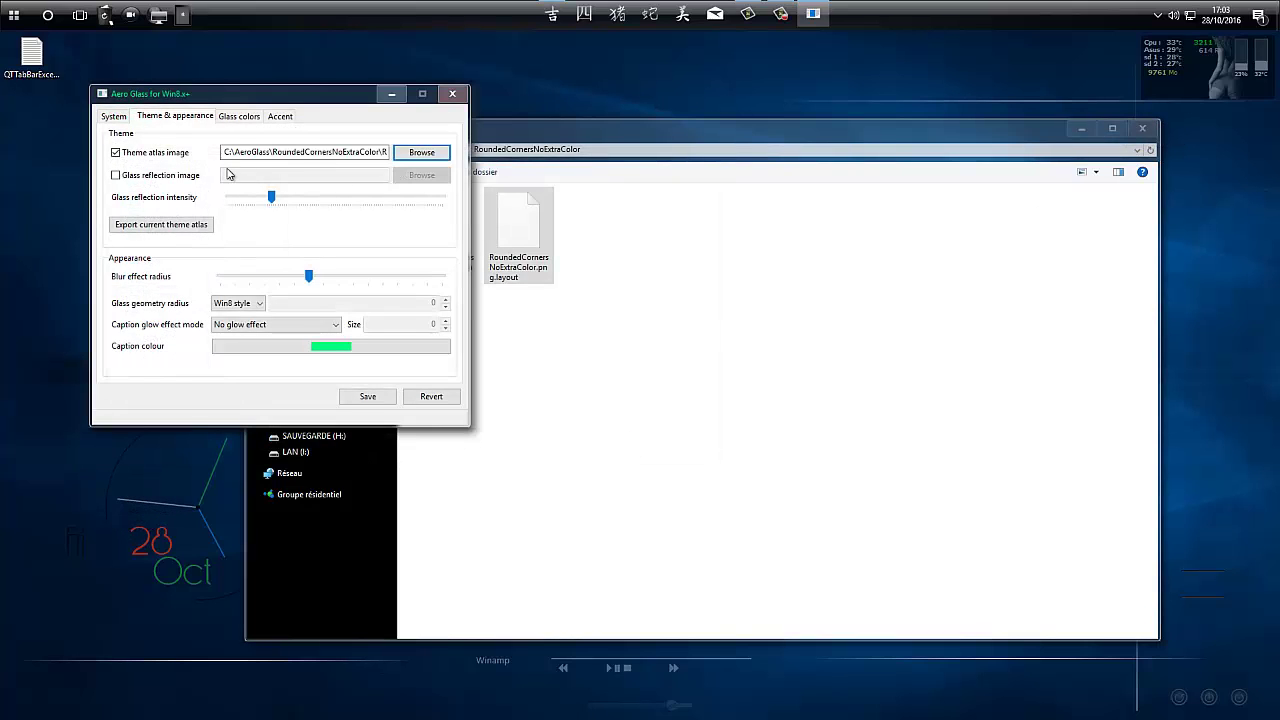
{"action": "left_click", "coordinate": [126, 154]}
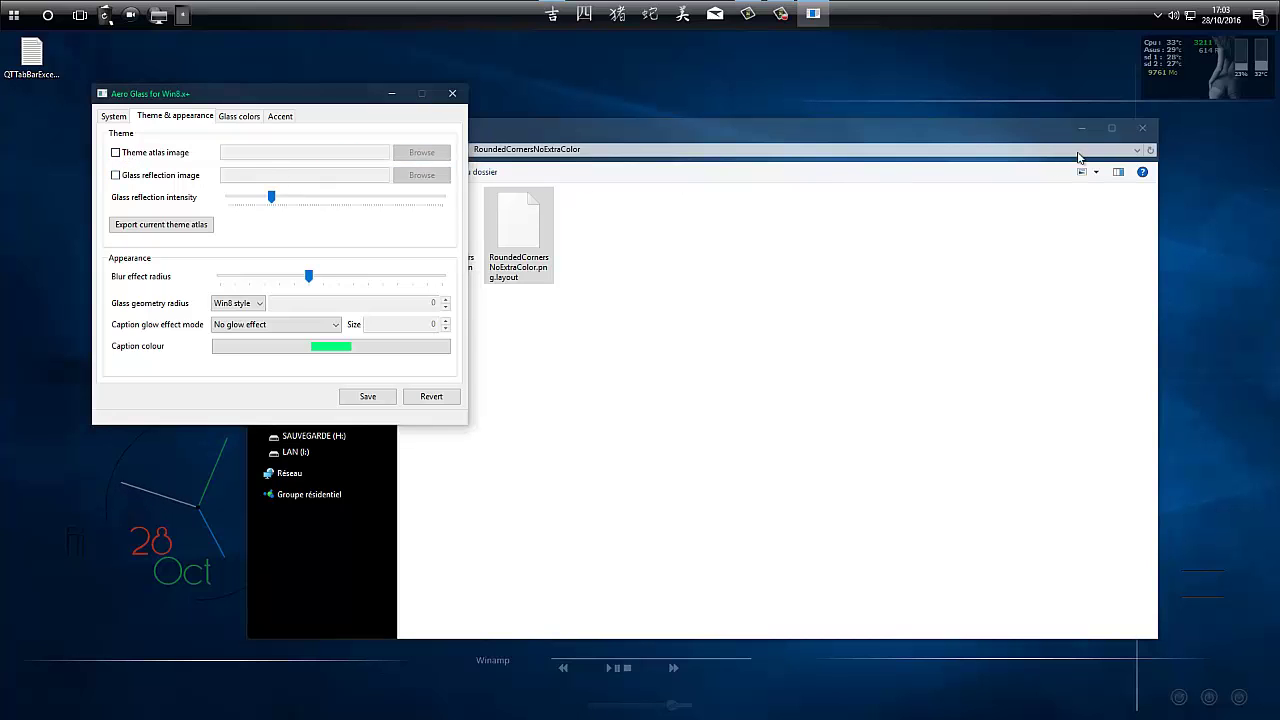
- Bring the RoundedCornersNoExtraColor folder window forward over the Aero Glass settings window and examine its frame and caption buttons
{"action": "left_click", "coordinate": [1024, 143]}
{"action": "left_click_drag", "start_coordinate": [1024, 143], "coordinate": [978, 155]}
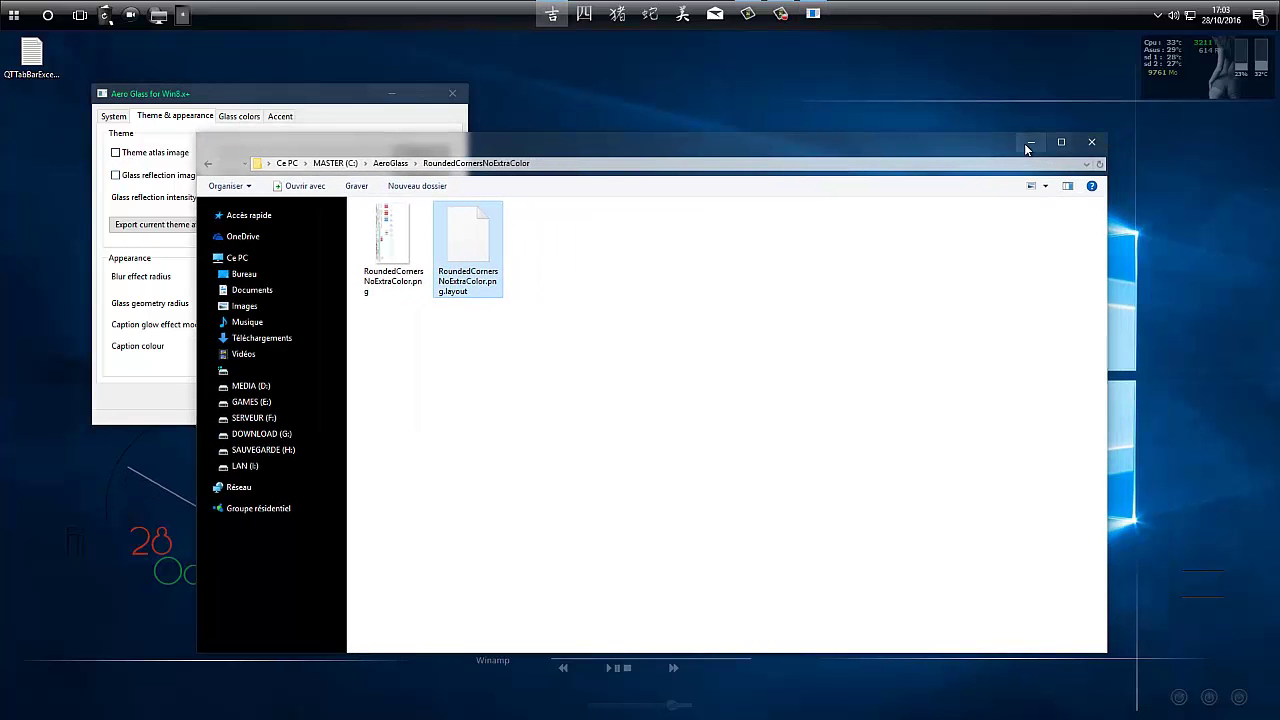
{"action": "left_click_drag", "start_coordinate": [1062, 156], "coordinate": [1063, 147]}
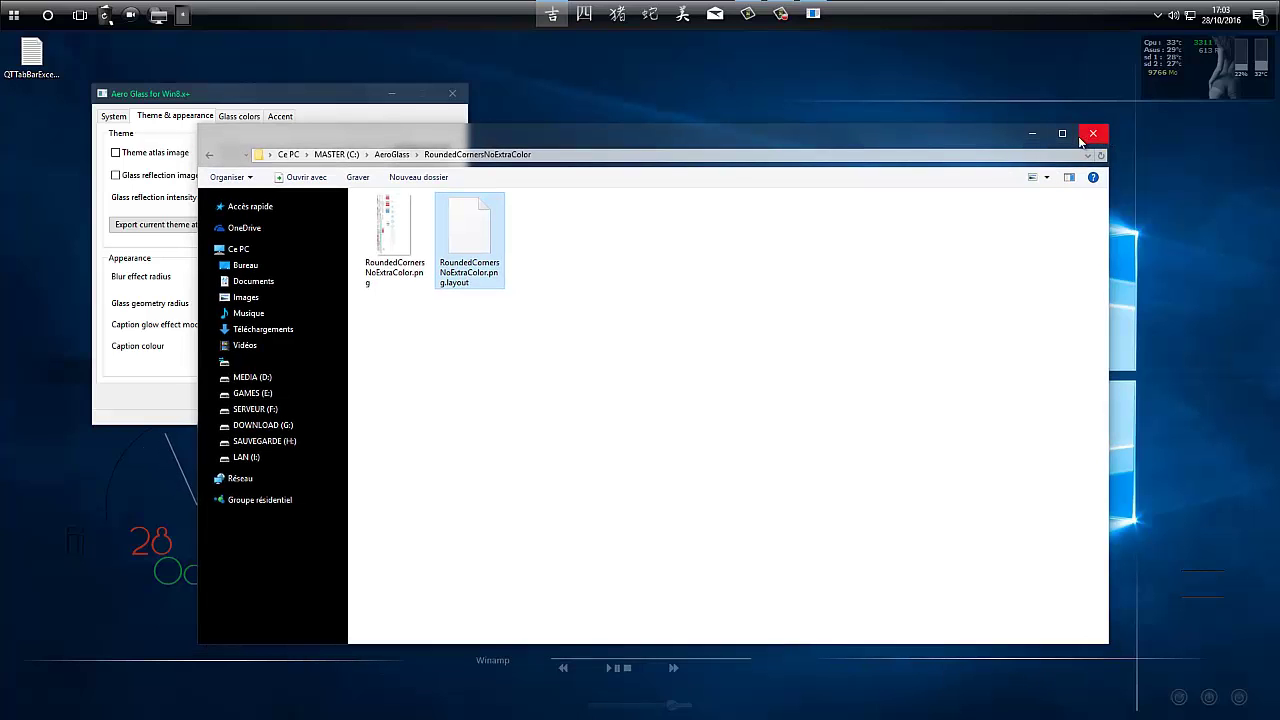
- Enable the theme atlas image again and load RoundedCornersNoExtraColor.png from C:\AeroGlass\RoundedCornersNoExtraColor
{"action": "left_click", "coordinate": [281, 107]}
{"action": "left_click", "coordinate": [116, 153]}
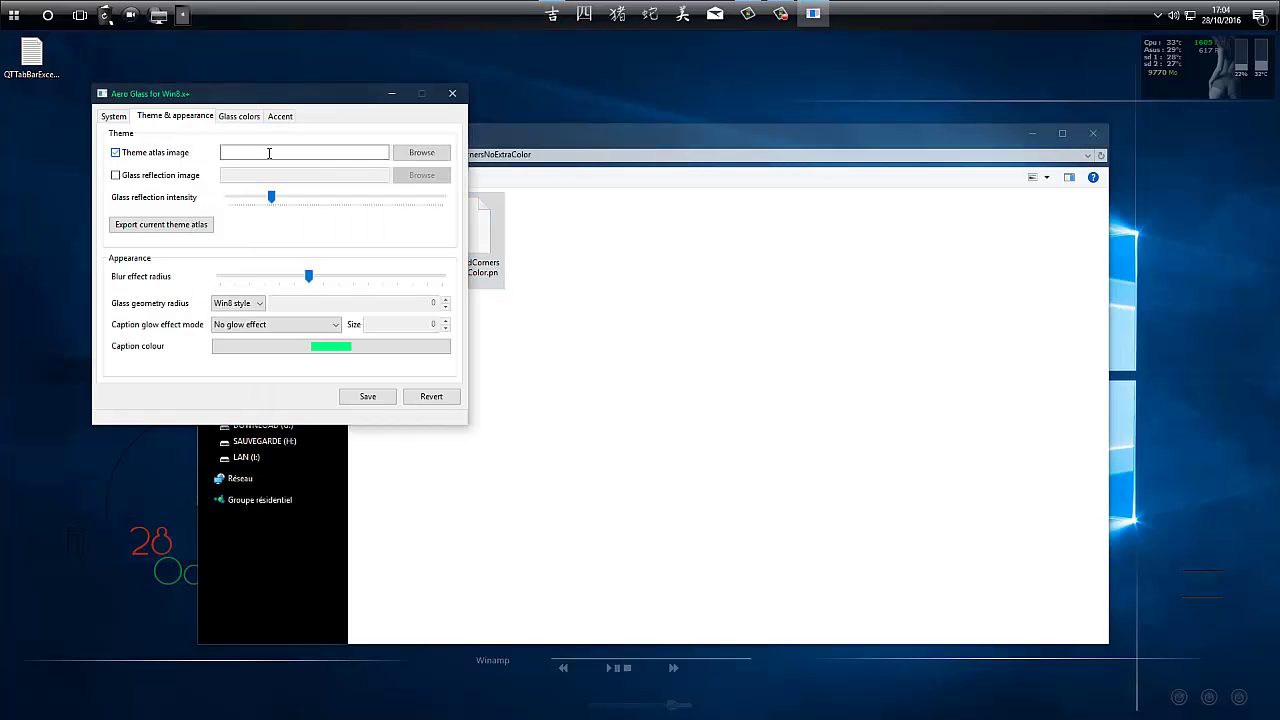
{"action": "left_click", "coordinate": [422, 153]}
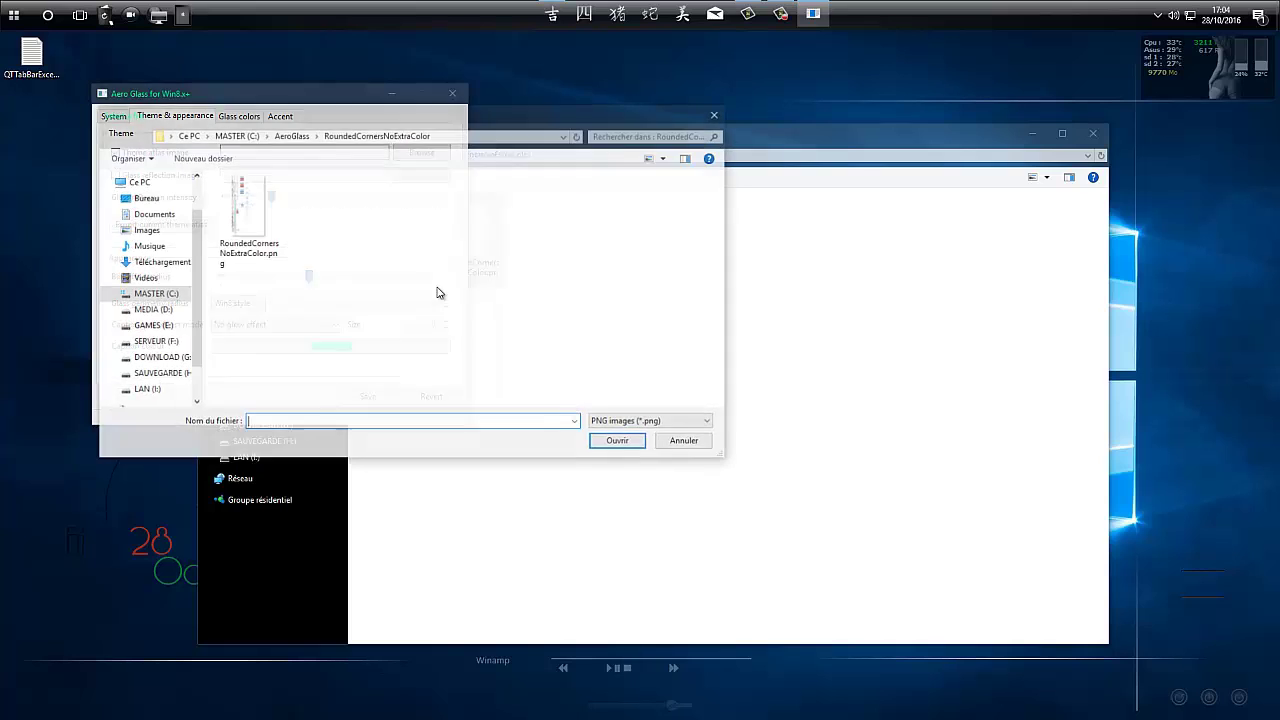
{"action": "left_click", "coordinate": [250, 220]}
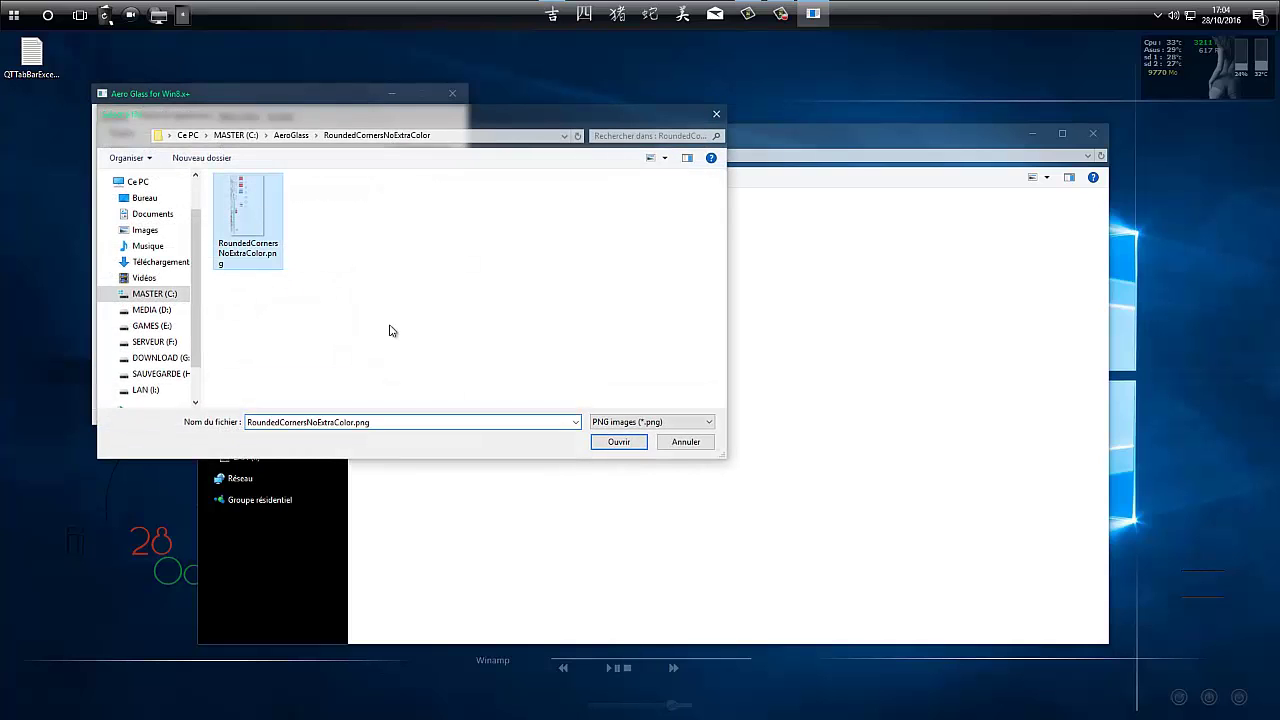
{"action": "left_click", "coordinate": [636, 443]}
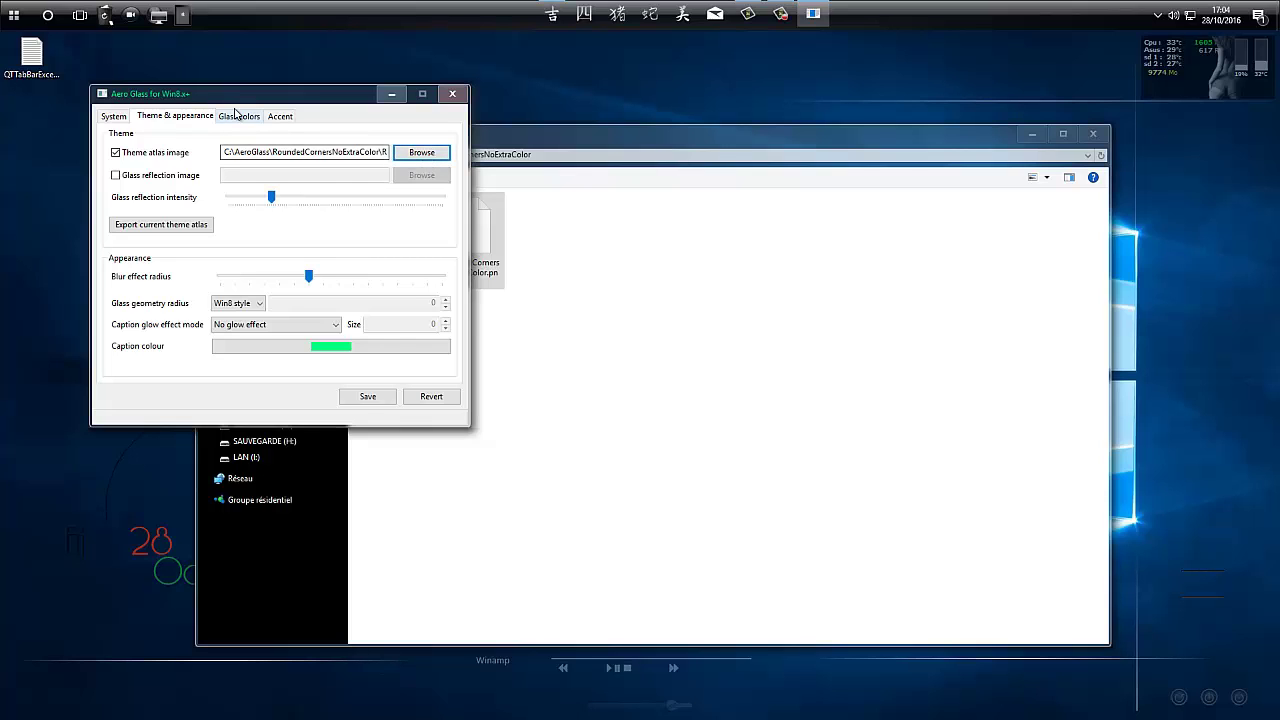
{"action": "left_click_drag", "start_coordinate": [236, 96], "coordinate": [214, 74]}
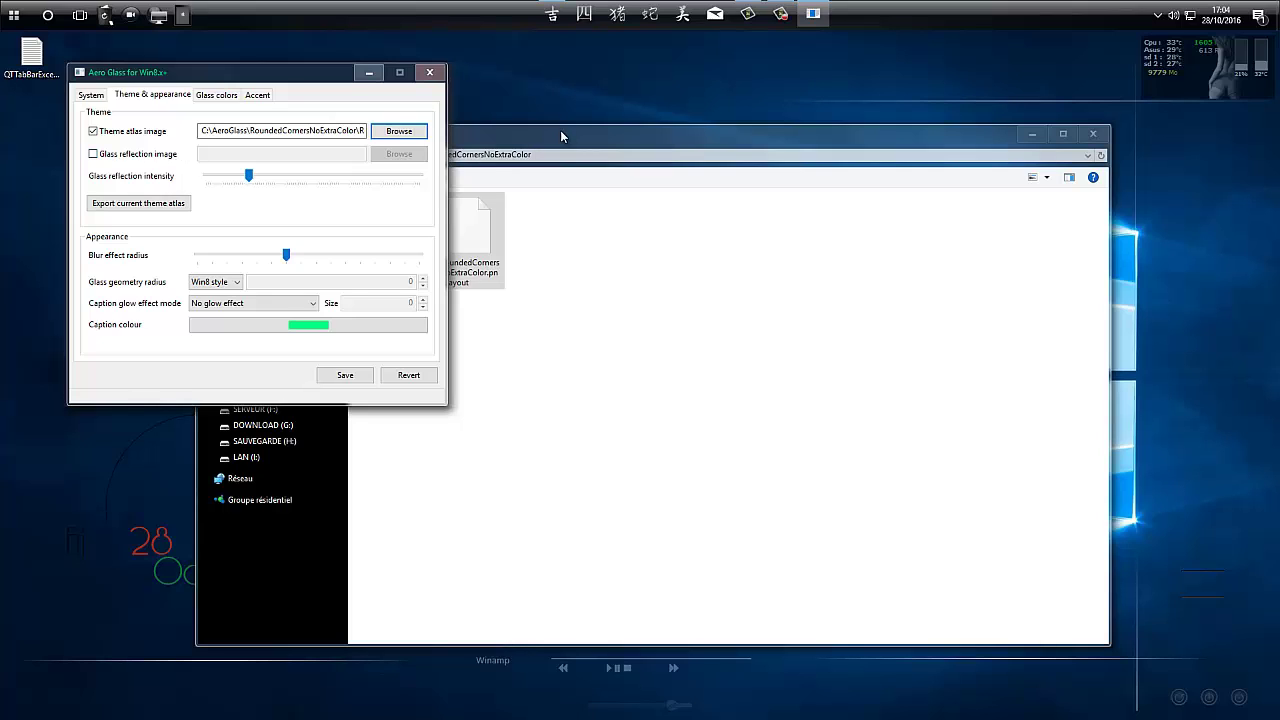
- Enable the glass reflection image without a file and try the reflection intensity at maximum, 0% and an intermediate level
{"action": "left_click", "coordinate": [93, 155]}
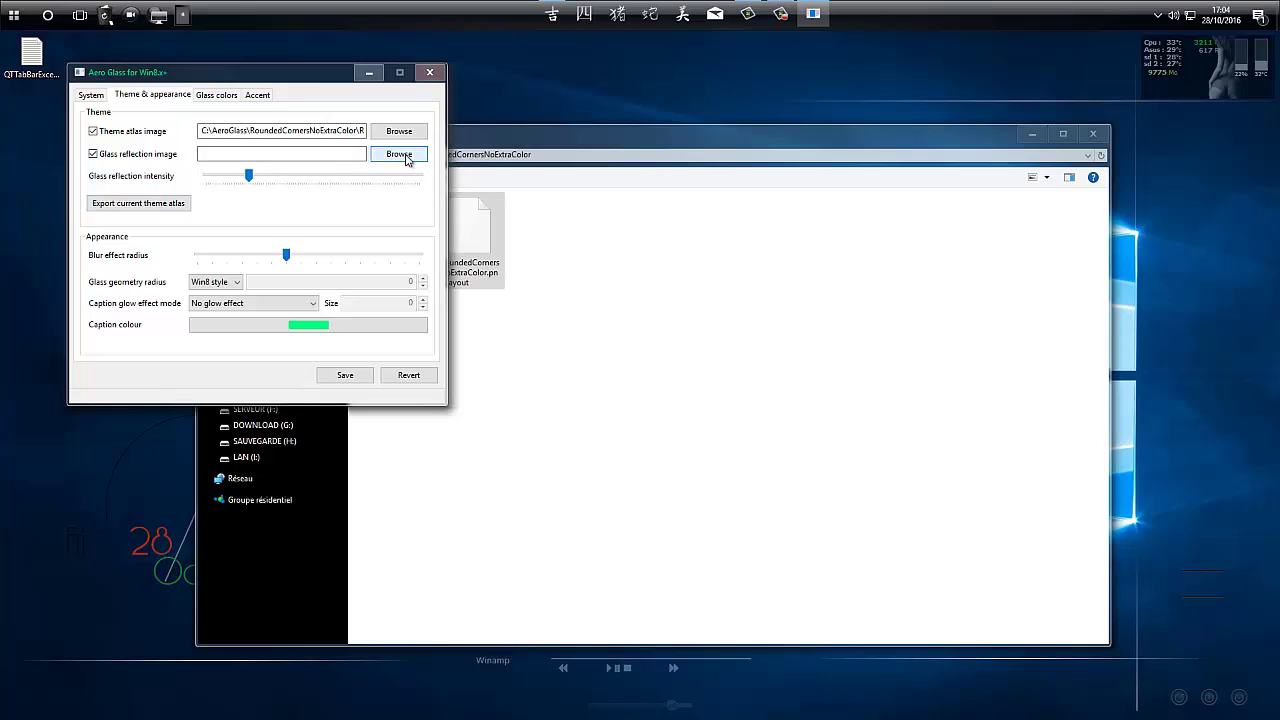
{"action": "left_click", "coordinate": [250, 178]}
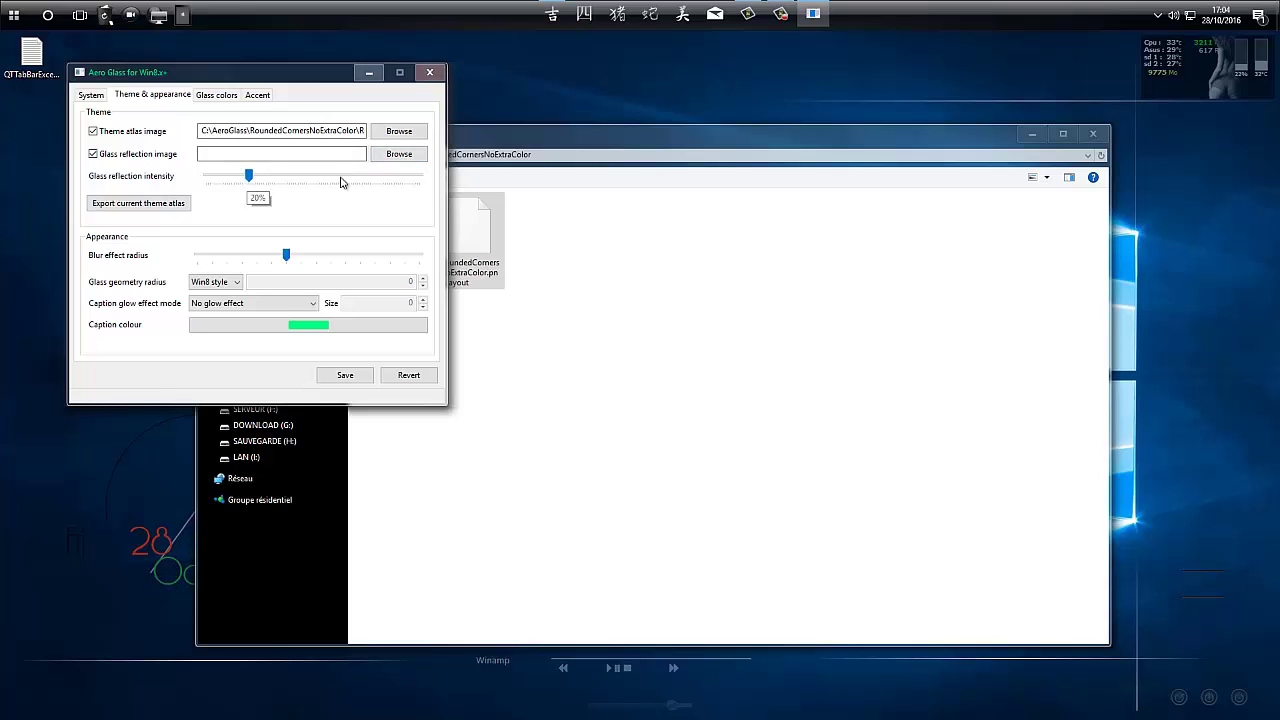
{"action": "left_click_drag", "start_coordinate": [250, 183], "coordinate": [423, 189]}
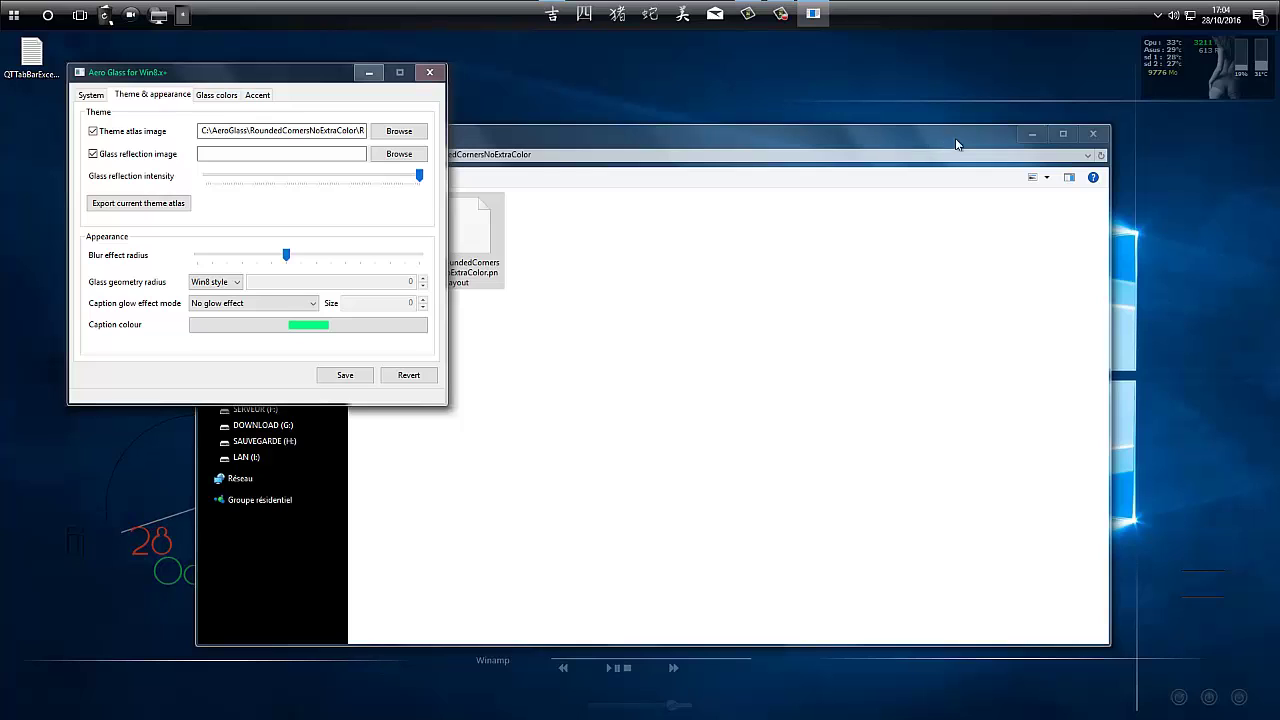
{"action": "left_click_drag", "start_coordinate": [419, 176], "coordinate": [155, 178]}
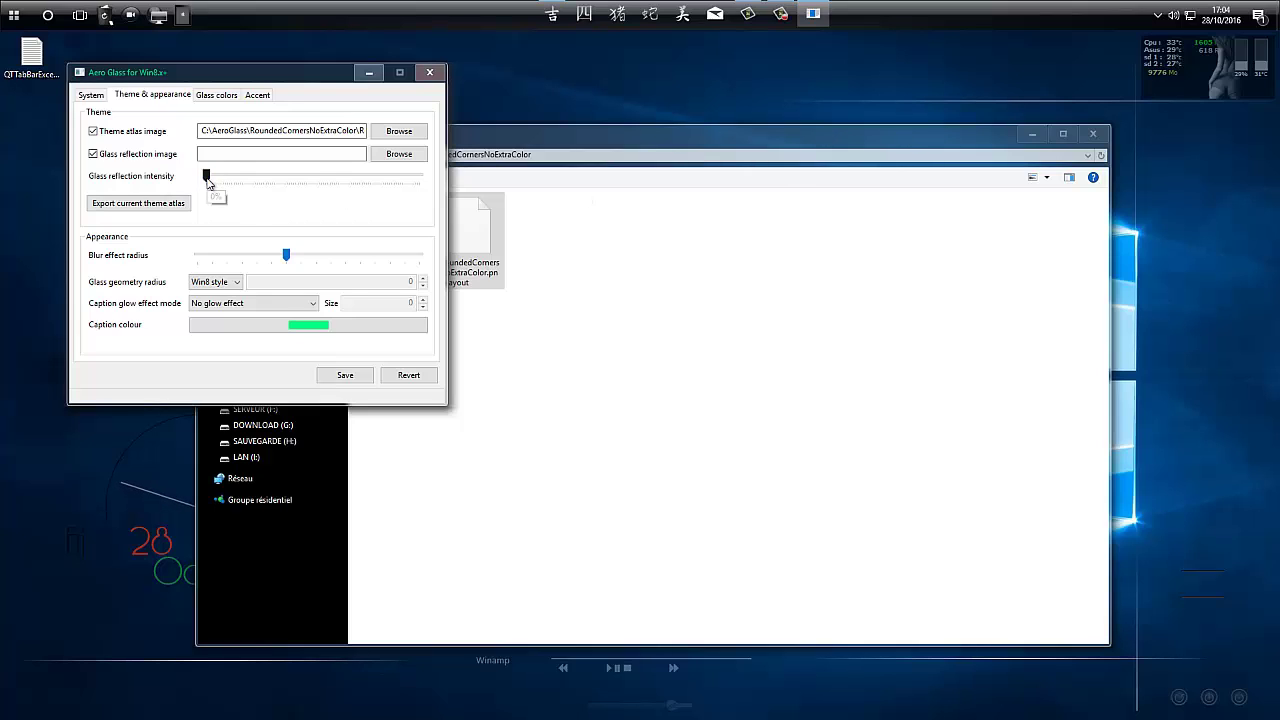
{"action": "left_click_drag", "start_coordinate": [207, 177], "coordinate": [341, 177]}
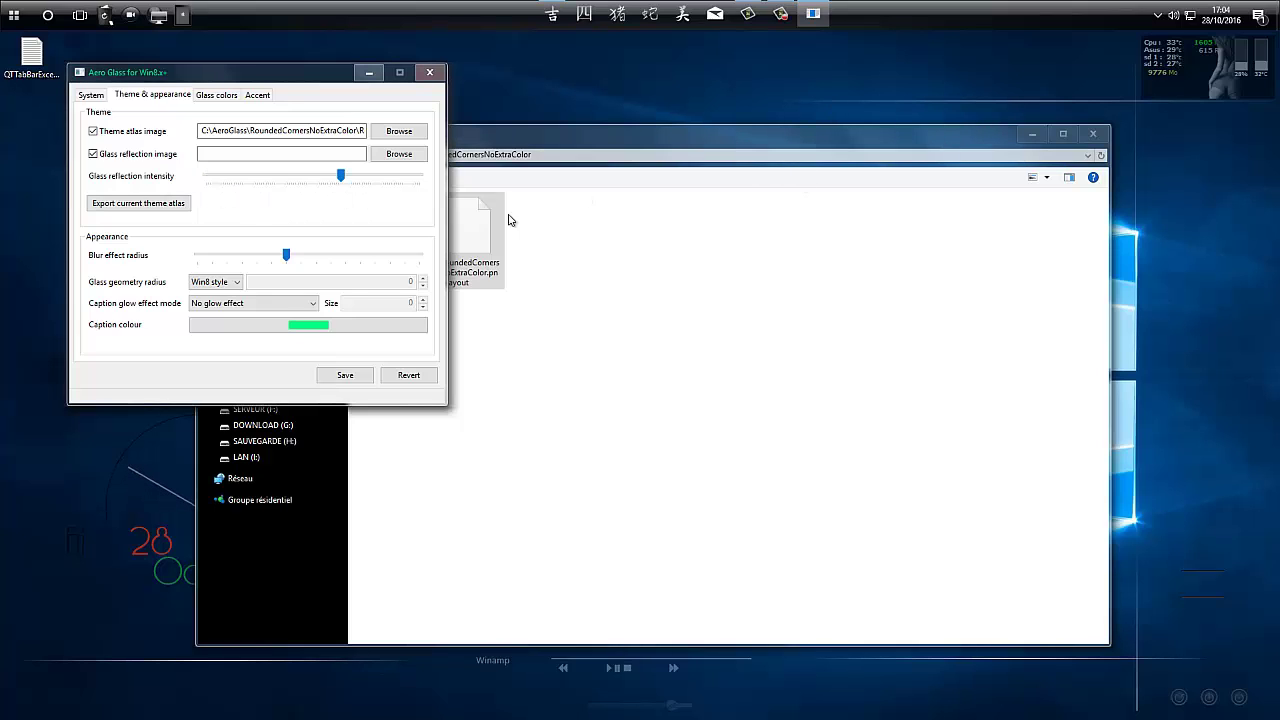
{"action": "left_click_drag", "start_coordinate": [341, 180], "coordinate": [351, 177]}
{"action": "mouse_move", "coordinate": [218, 76]}
{"action": "left_mouse_down"}
{"action": "mouse_move", "coordinate": [224, 36]}
{"action": "mouse_move", "coordinate": [212, 83]}
{"action": "left_mouse_up"}
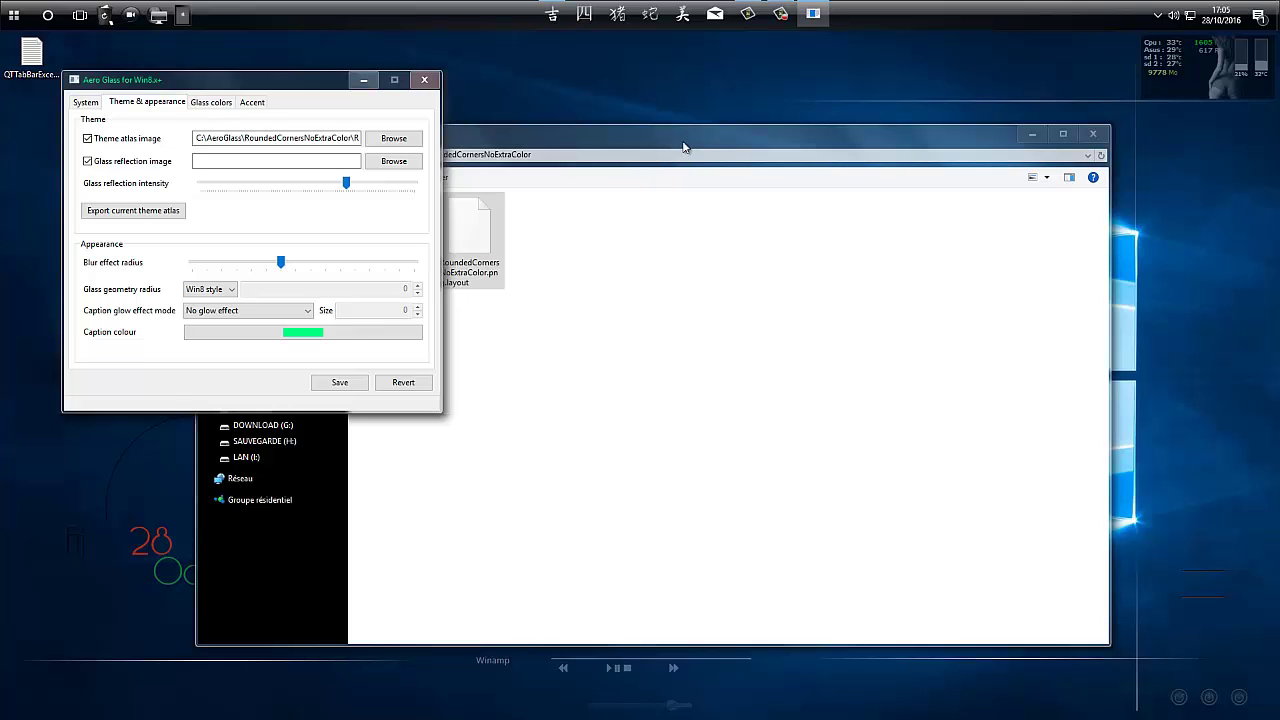
- Load RoundedCornersNoExtraColor.png as the glass reflection image and check its effect by moving the folder window with the settings window minimized
{"action": "left_click", "coordinate": [400, 162]}
{"action": "left_click", "coordinate": [220, 195]}
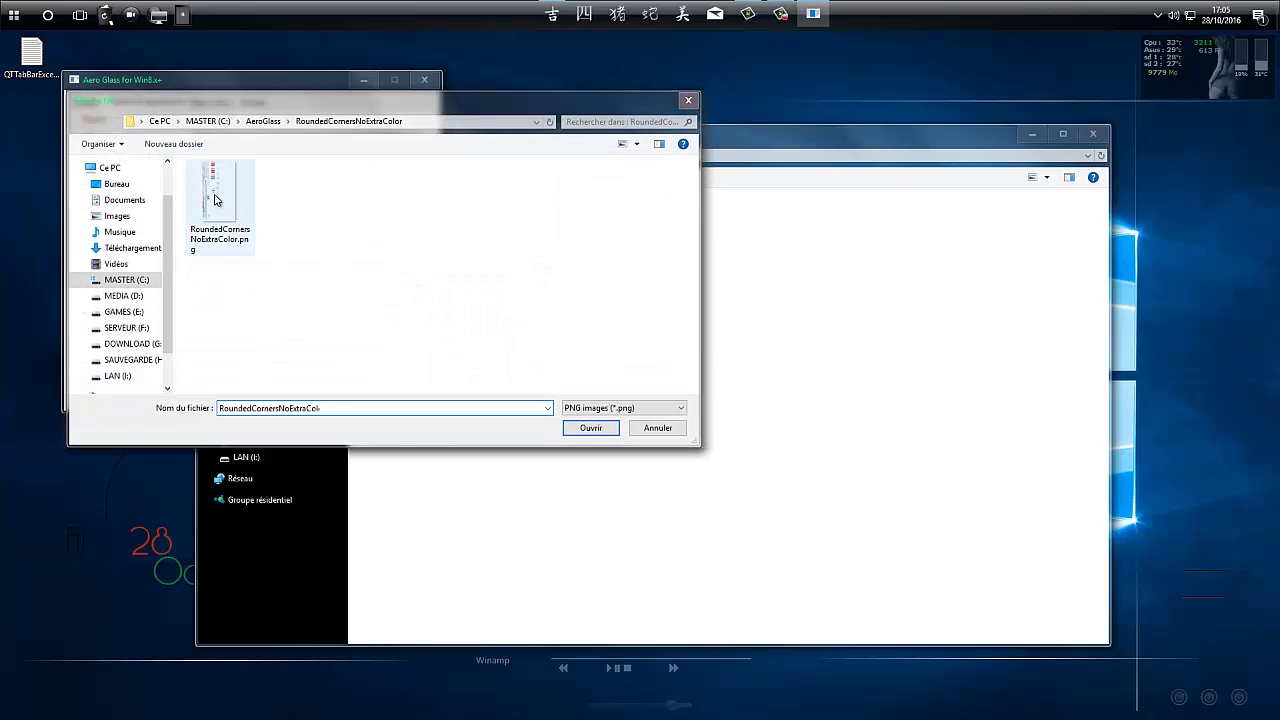
{"action": "left_click", "coordinate": [600, 432]}
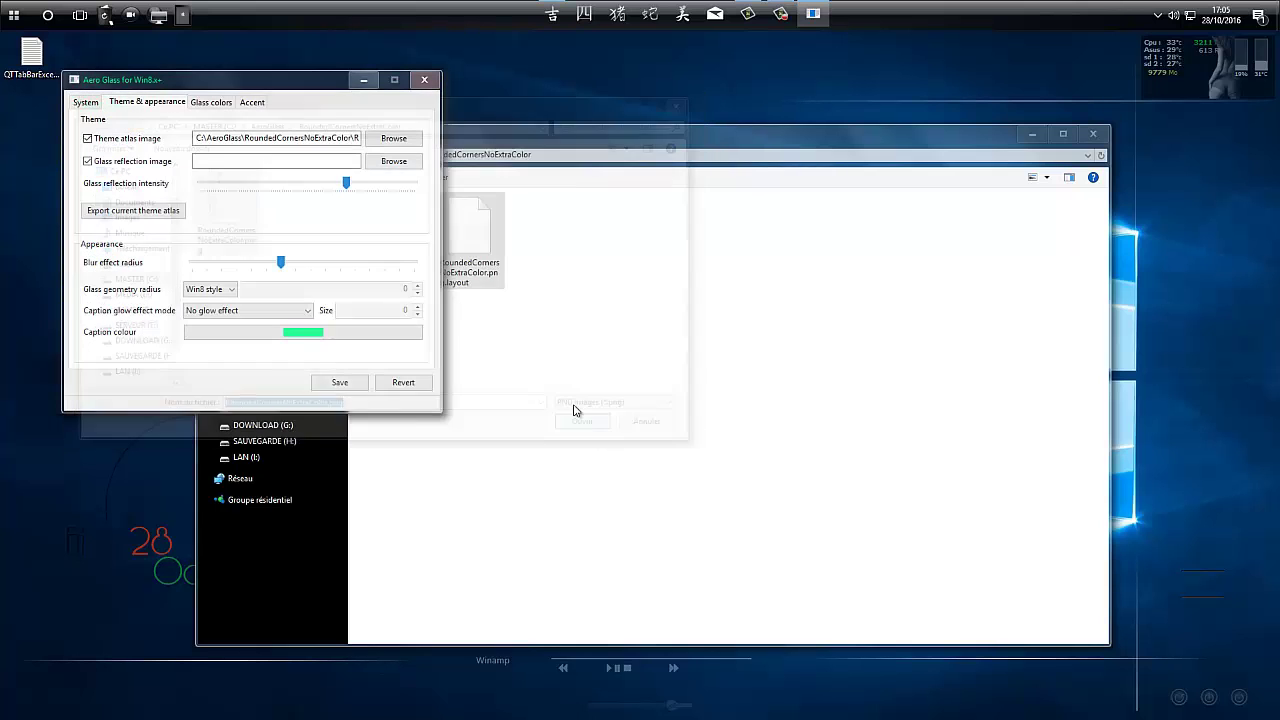
{"action": "left_click_drag", "start_coordinate": [594, 132], "coordinate": [633, 133]}
{"action": "left_click", "coordinate": [363, 79]}
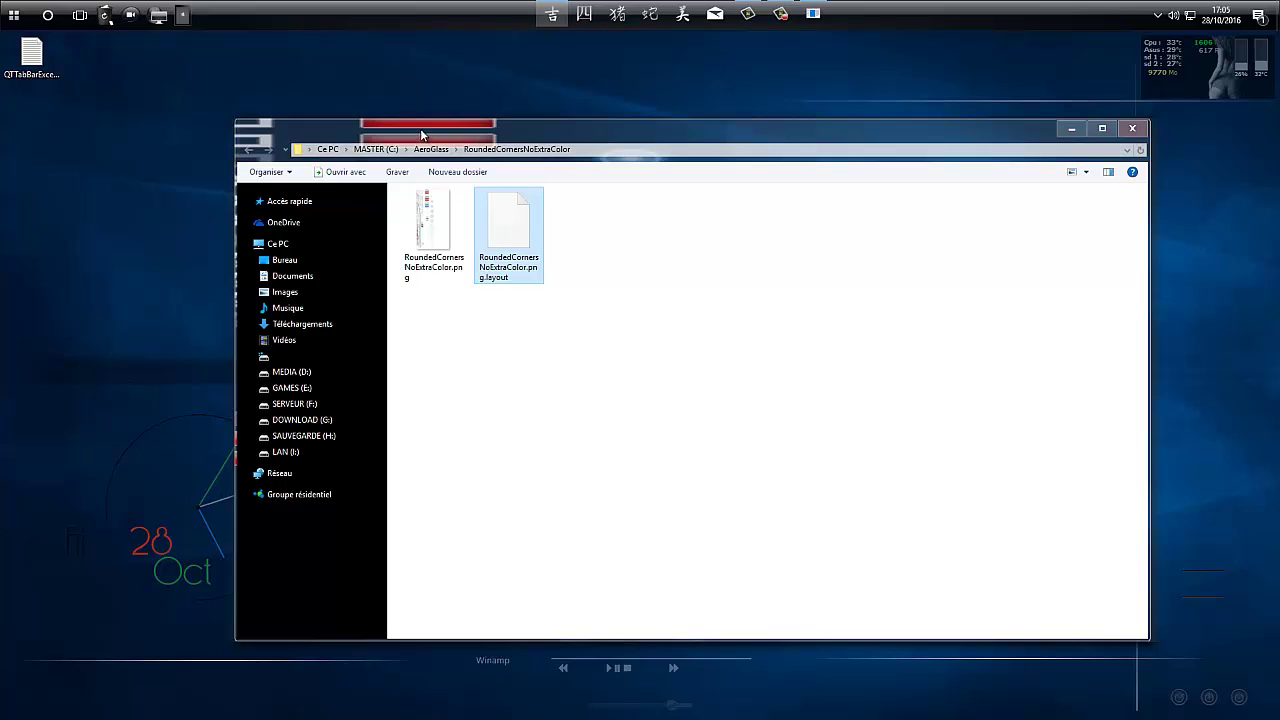
{"action": "left_click_drag", "start_coordinate": [405, 124], "coordinate": [295, 90]}
{"action": "left_click_drag", "start_coordinate": [455, 93], "coordinate": [529, 142]}
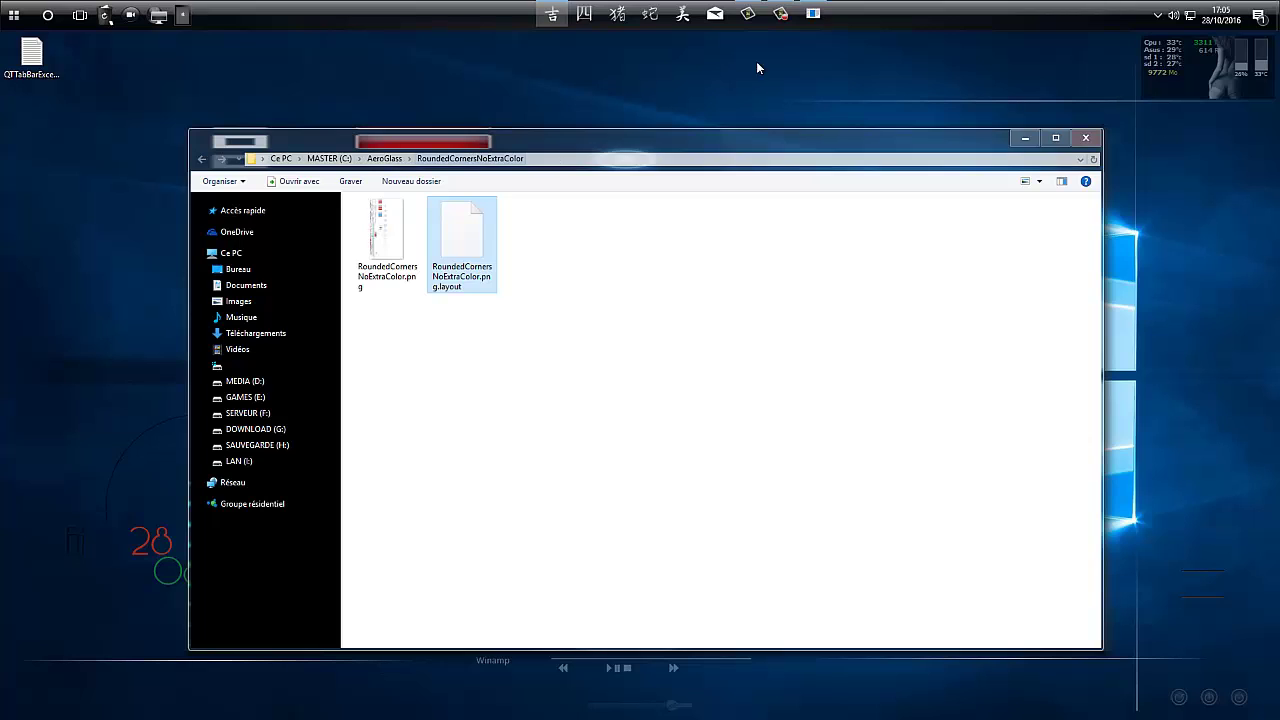
{"action": "left_click", "coordinate": [815, 16]}
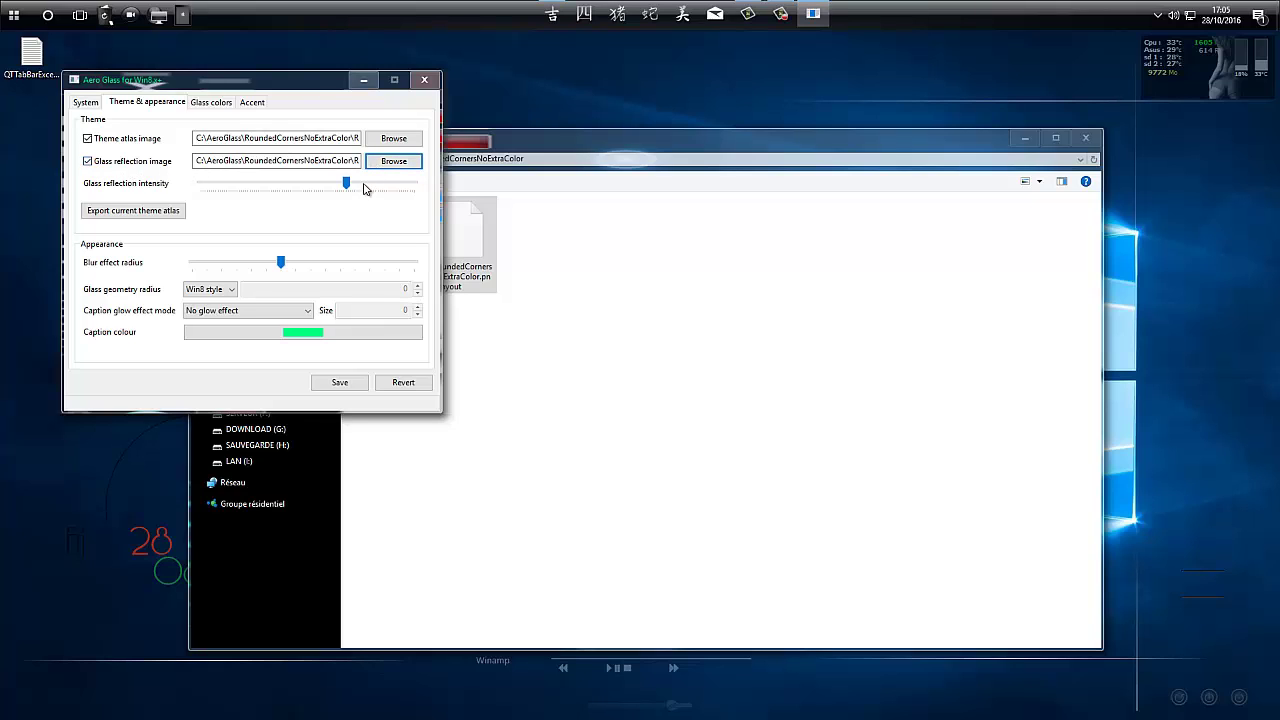
- Switch the glass reflection image off and raise the glass reflection intensity close to its maximum
{"action": "left_click", "coordinate": [100, 164]}
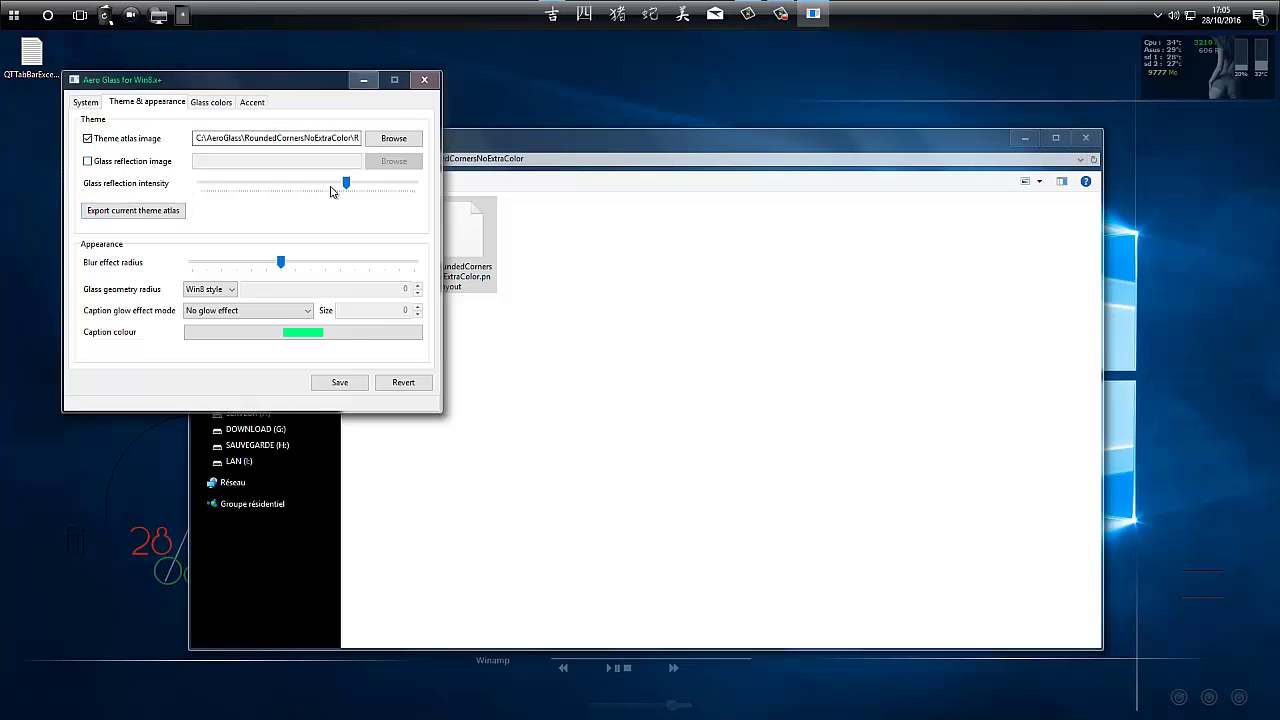
{"action": "left_click_drag", "start_coordinate": [346, 185], "coordinate": [426, 191]}
- Lower the blur effect radius slightly and set the caption glow effect mode to Use atlas image
{"action": "left_click", "coordinate": [279, 268]}
{"action": "mouse_move", "coordinate": [280, 263]}
{"action": "left_mouse_down"}
{"action": "mouse_move", "coordinate": [192, 267]}
{"action": "mouse_move", "coordinate": [381, 265]}
{"action": "mouse_move", "coordinate": [200, 263]}
{"action": "mouse_move", "coordinate": [370, 264]}
{"action": "mouse_move", "coordinate": [205, 265]}
{"action": "mouse_move", "coordinate": [367, 265]}
{"action": "mouse_move", "coordinate": [206, 264]}
{"action": "mouse_move", "coordinate": [343, 264]}
{"action": "mouse_move", "coordinate": [266, 263]}
{"action": "left_mouse_up"}
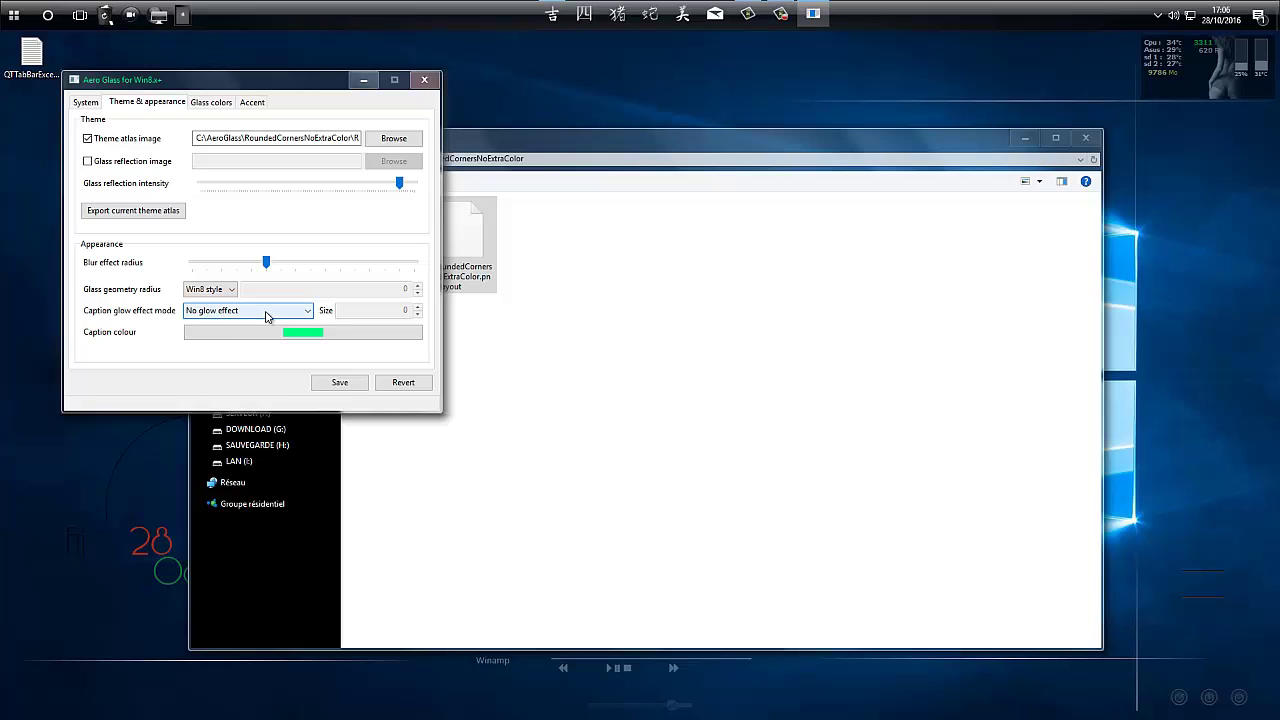
{"action": "left_click", "coordinate": [267, 316]}
{"action": "left_click", "coordinate": [230, 336]}
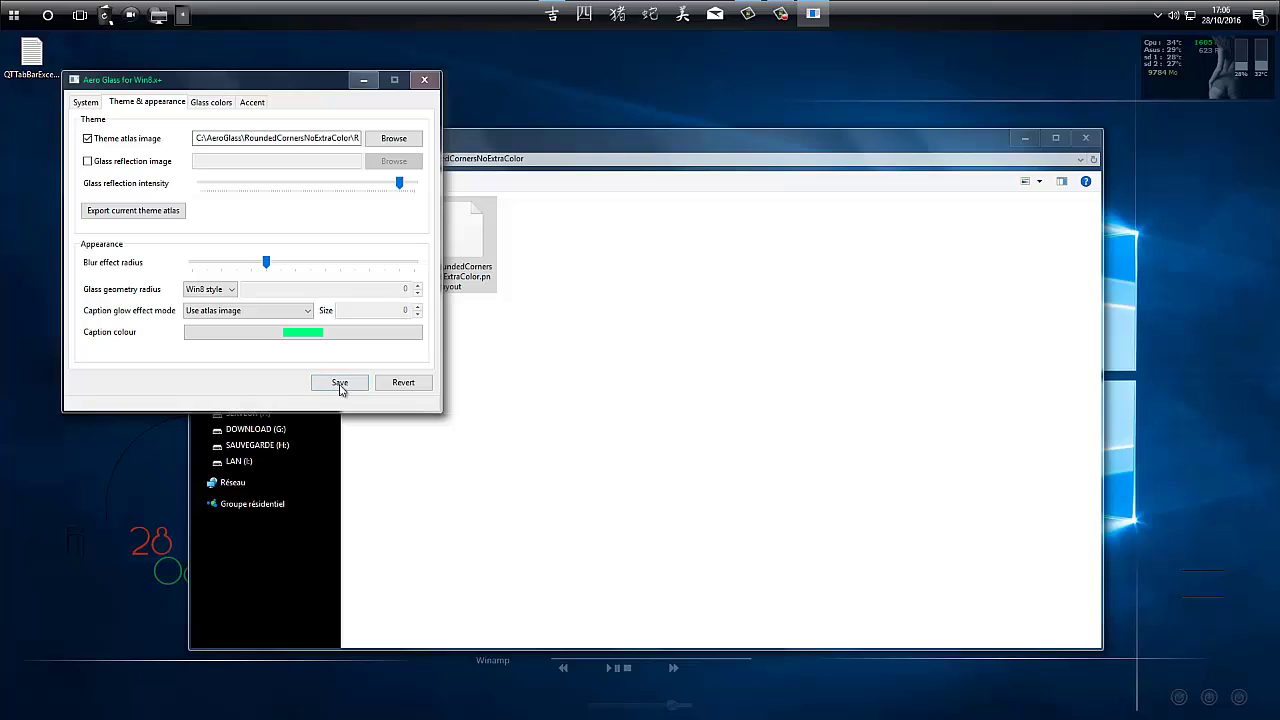
{"action": "mouse_move", "coordinate": [267, 270]}
{"action": "left_mouse_down"}
{"action": "mouse_move", "coordinate": [375, 268]}
{"action": "mouse_move", "coordinate": [191, 268]}
{"action": "mouse_move", "coordinate": [350, 270]}
{"action": "mouse_move", "coordinate": [252, 268]}
{"action": "left_mouse_up"}
{"action": "mouse_move", "coordinate": [212, 83]}
{"action": "left_mouse_down"}
{"action": "mouse_move", "coordinate": [202, 77]}
{"action": "mouse_move", "coordinate": [230, 94]}
{"action": "left_mouse_up"}
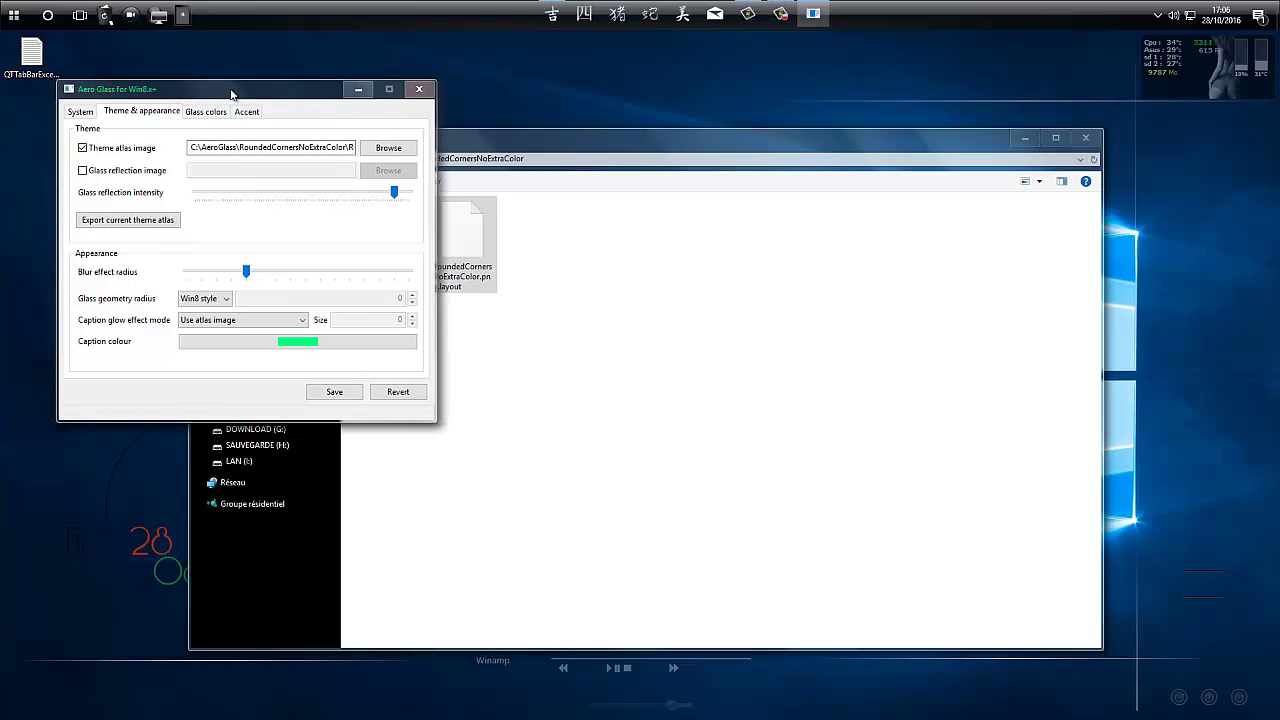
- Set the caption colour to the basic red and save the Aero Glass settings
{"action": "left_click", "coordinate": [298, 341]}
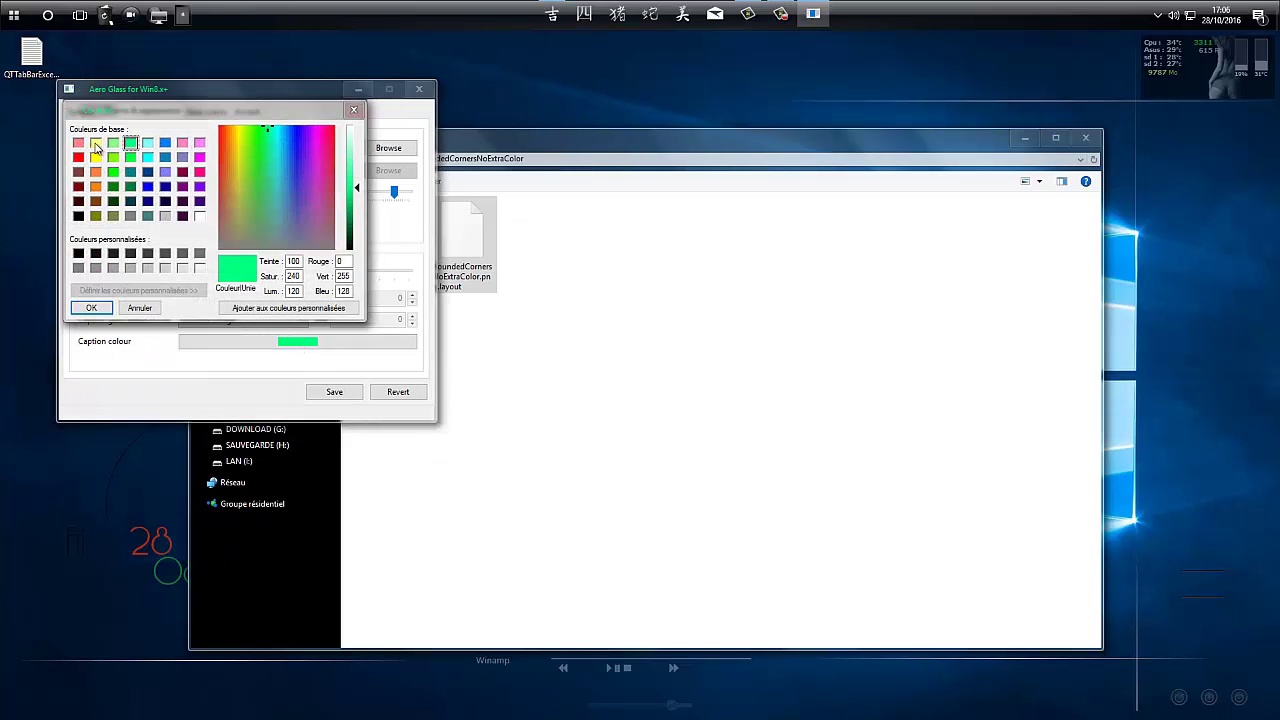
{"action": "left_click", "coordinate": [80, 158]}
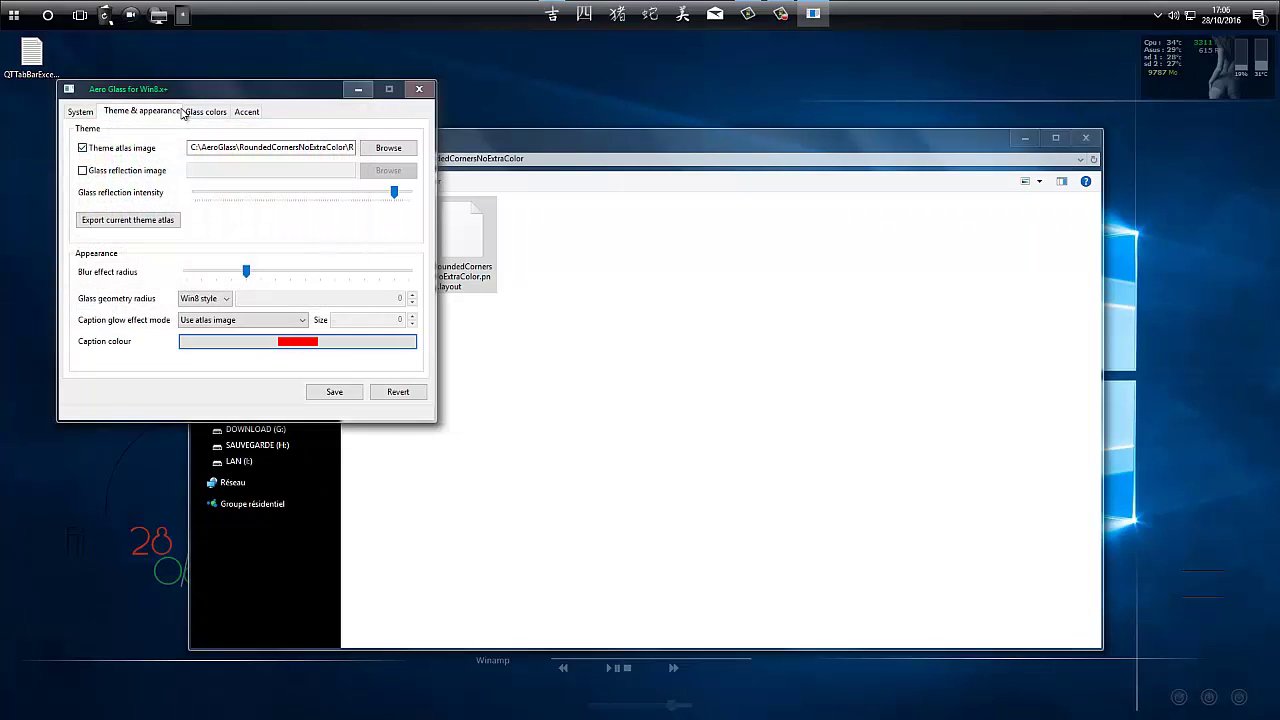
{"action": "left_click", "coordinate": [334, 391]}
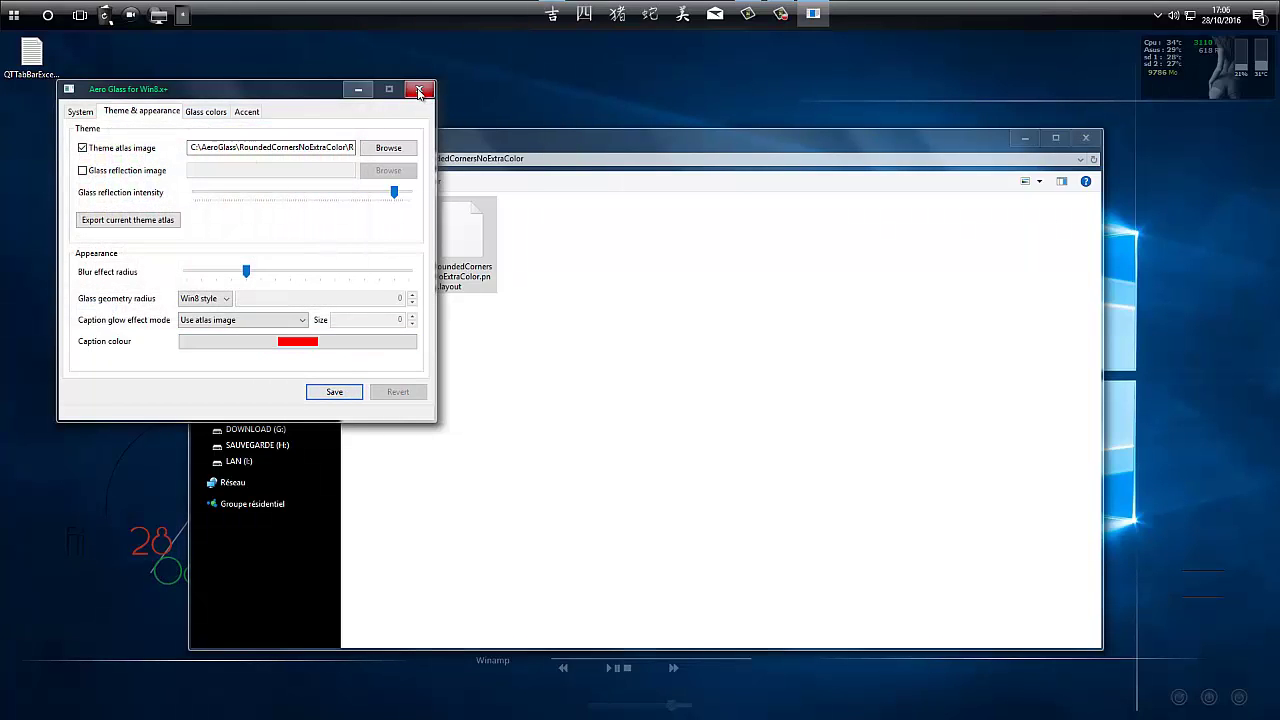
- Close the Aero Glass settings and relaunch AeroGlassGUI.exe from the AeroGlass folder
{"action": "left_click", "coordinate": [426, 93]}
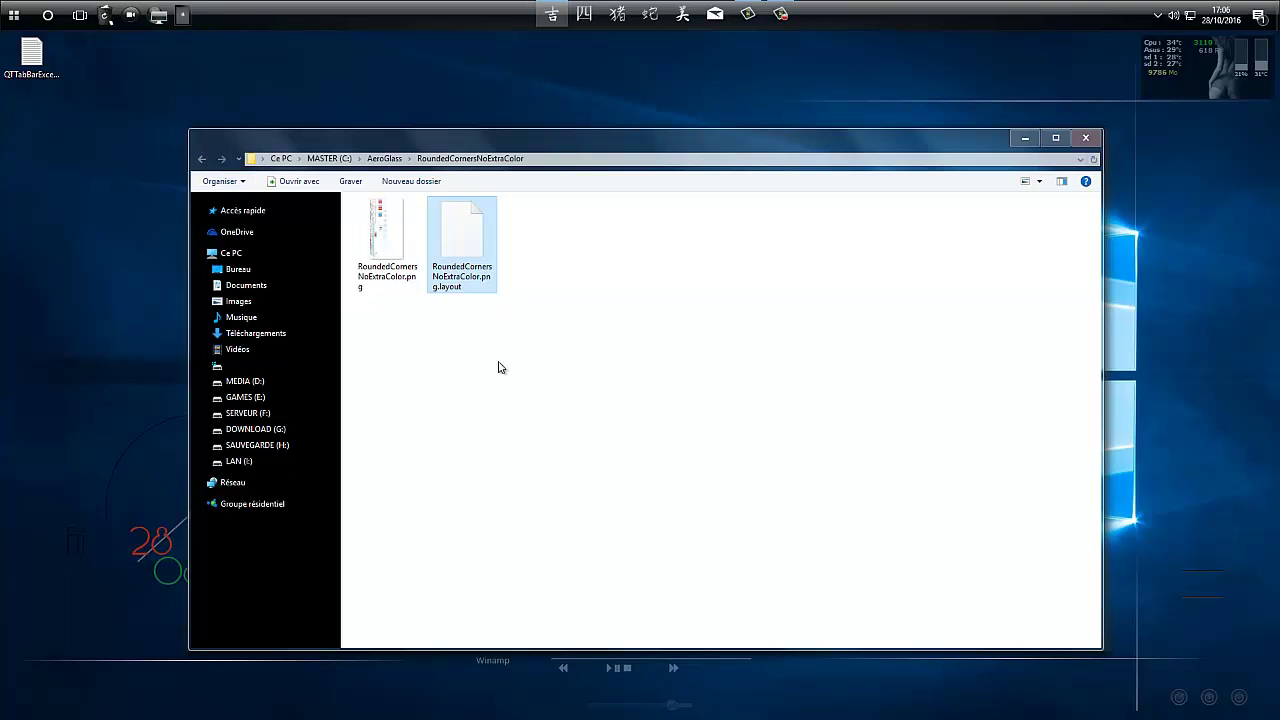
{"action": "key", "text": "BackSpace"}
{"action": "double_click", "coordinate": [624, 240]}
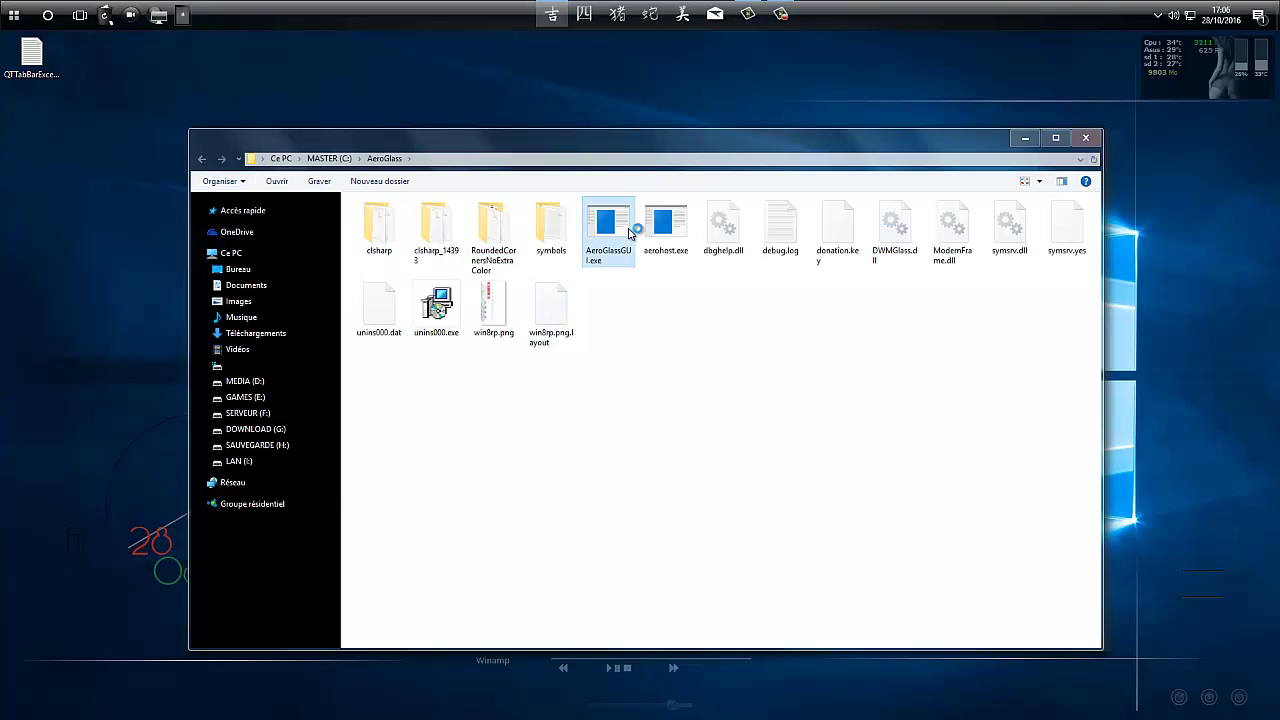
{"action": "left_click_drag", "start_coordinate": [218, 173], "coordinate": [142, 104]}
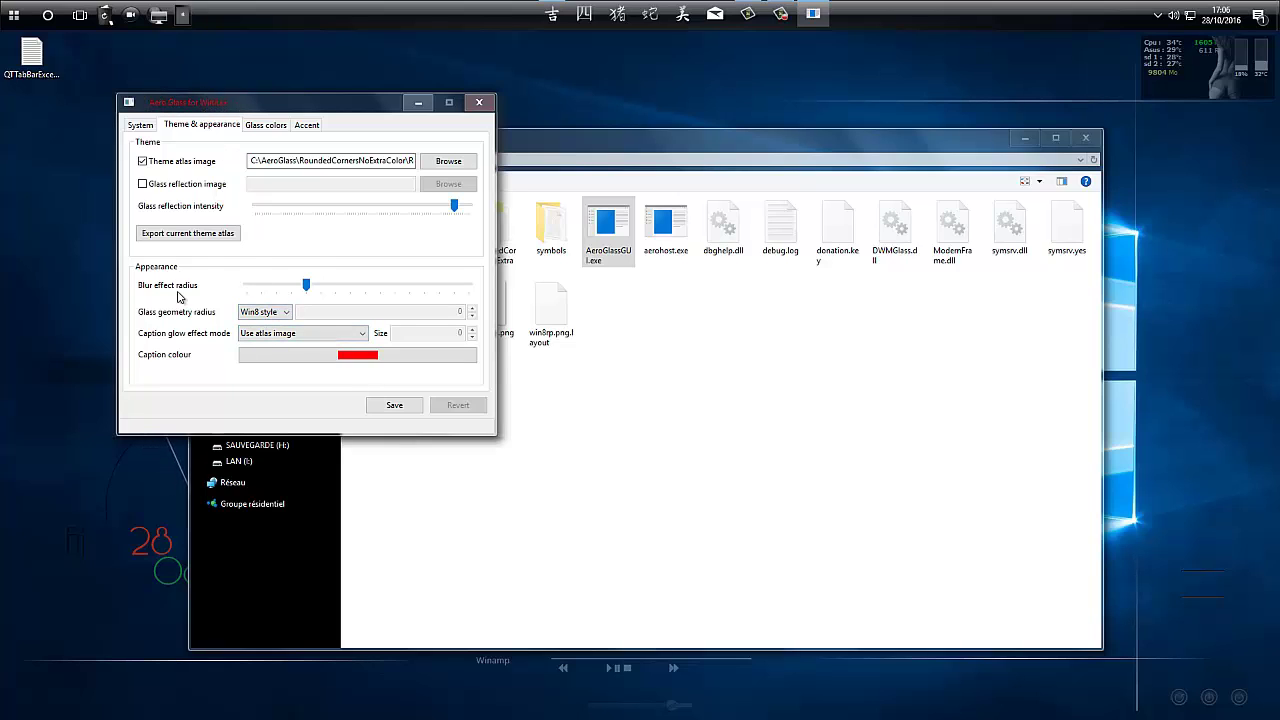
- Set the blur effect radius to its minimum, check the frame transparency over the AeroGlass folder window, and minimize that folder window
{"action": "left_click_drag", "start_coordinate": [306, 287], "coordinate": [247, 287]}
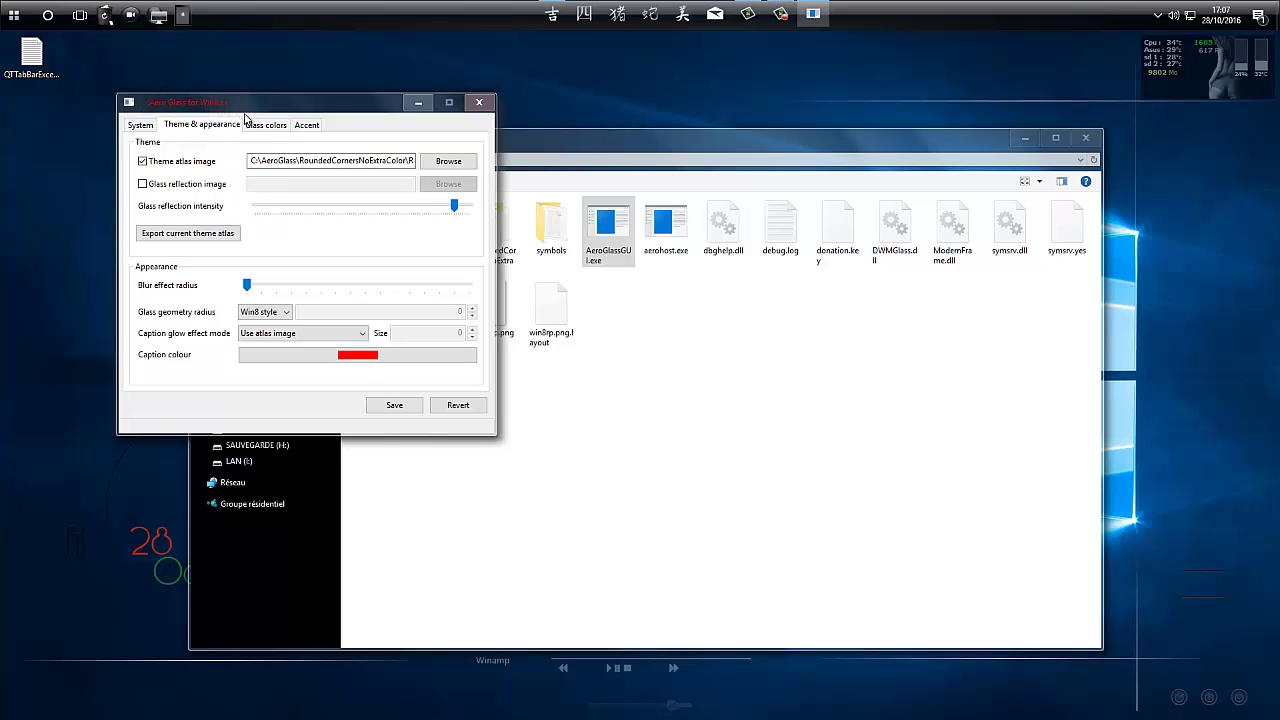
{"action": "left_click_drag", "start_coordinate": [289, 110], "coordinate": [606, 98]}
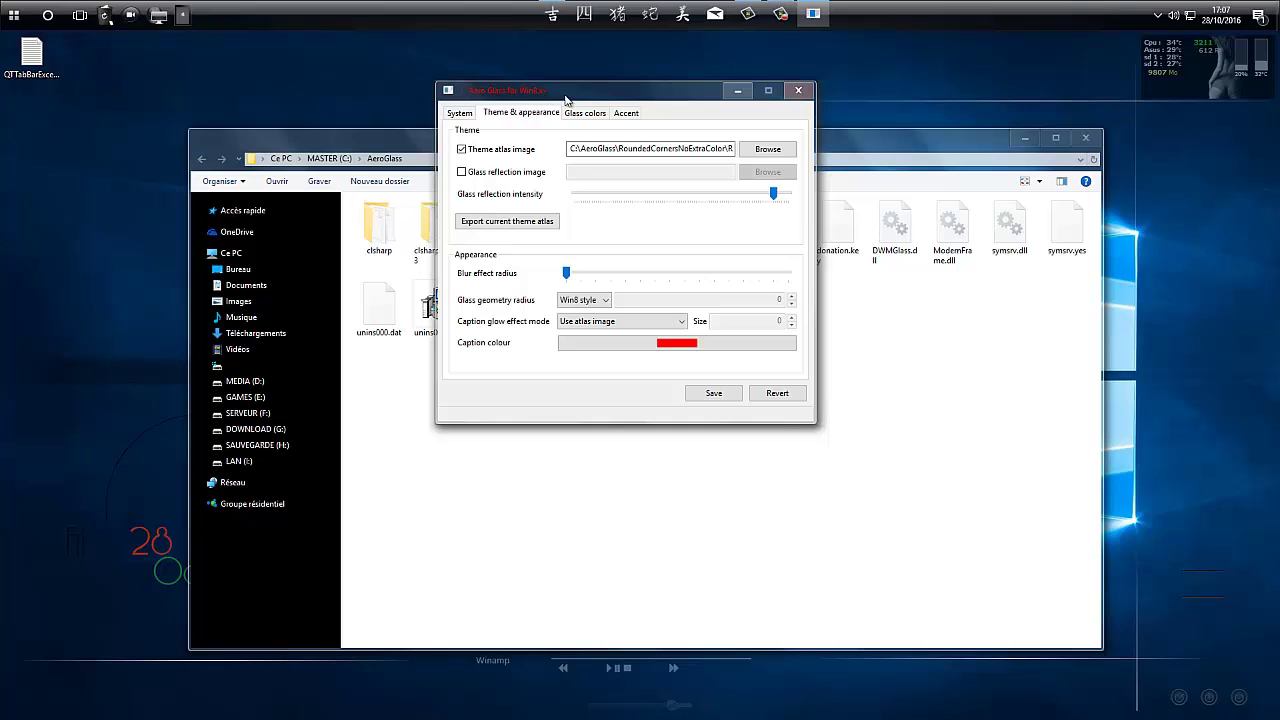
{"action": "left_click_drag", "start_coordinate": [590, 94], "coordinate": [574, 99]}
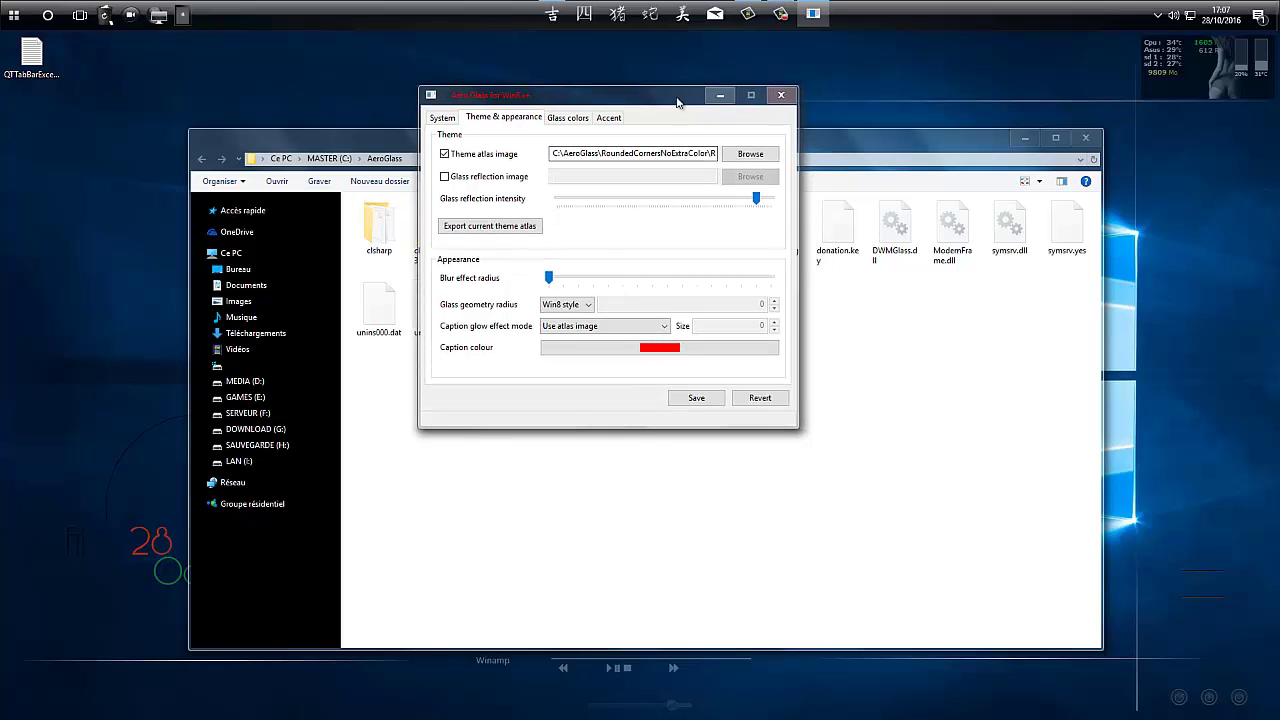
{"action": "left_click_drag", "start_coordinate": [671, 100], "coordinate": [422, 147]}
{"action": "left_click", "coordinate": [1024, 137]}
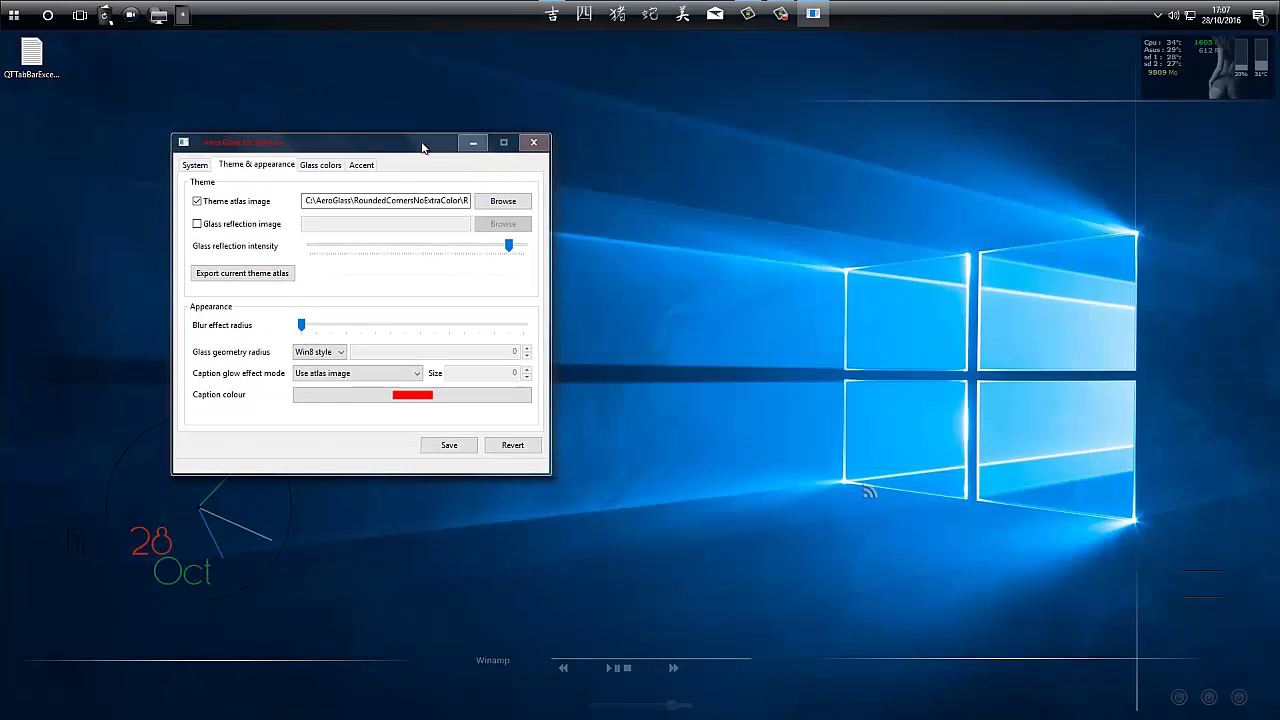
- Show the accent settings and arrange the AeroGlass and Ce PC folder windows beside them for comparing frame colours
{"action": "left_click", "coordinate": [362, 166]}
{"action": "left_click_drag", "start_coordinate": [396, 142], "coordinate": [335, 105]}
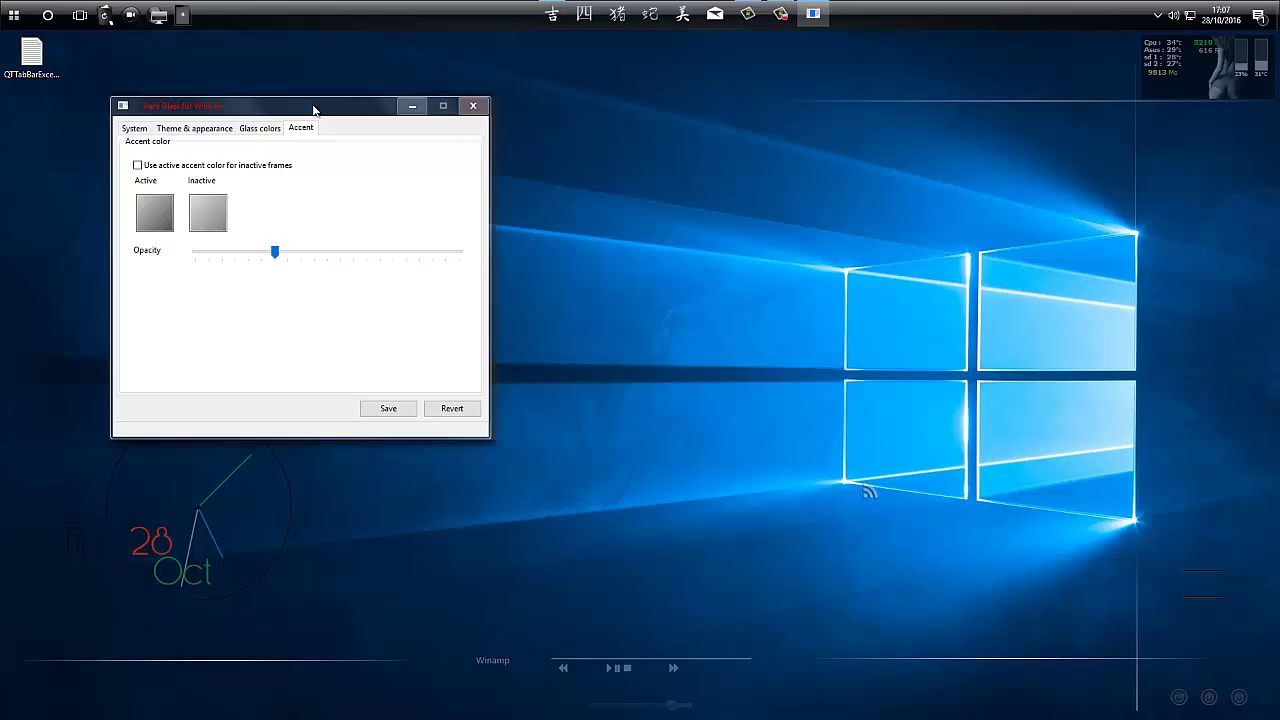
{"action": "left_click_drag", "start_coordinate": [313, 109], "coordinate": [352, 119]}
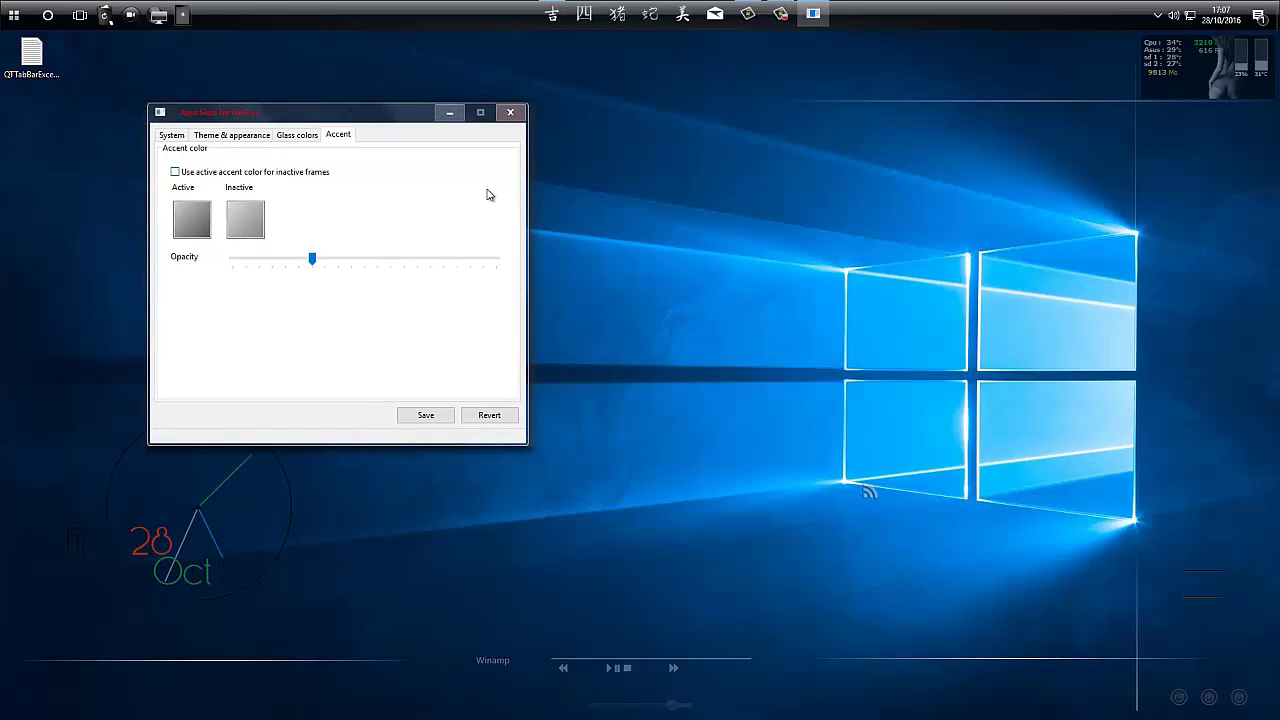
{"action": "mouse_move", "coordinate": [552, 14]}
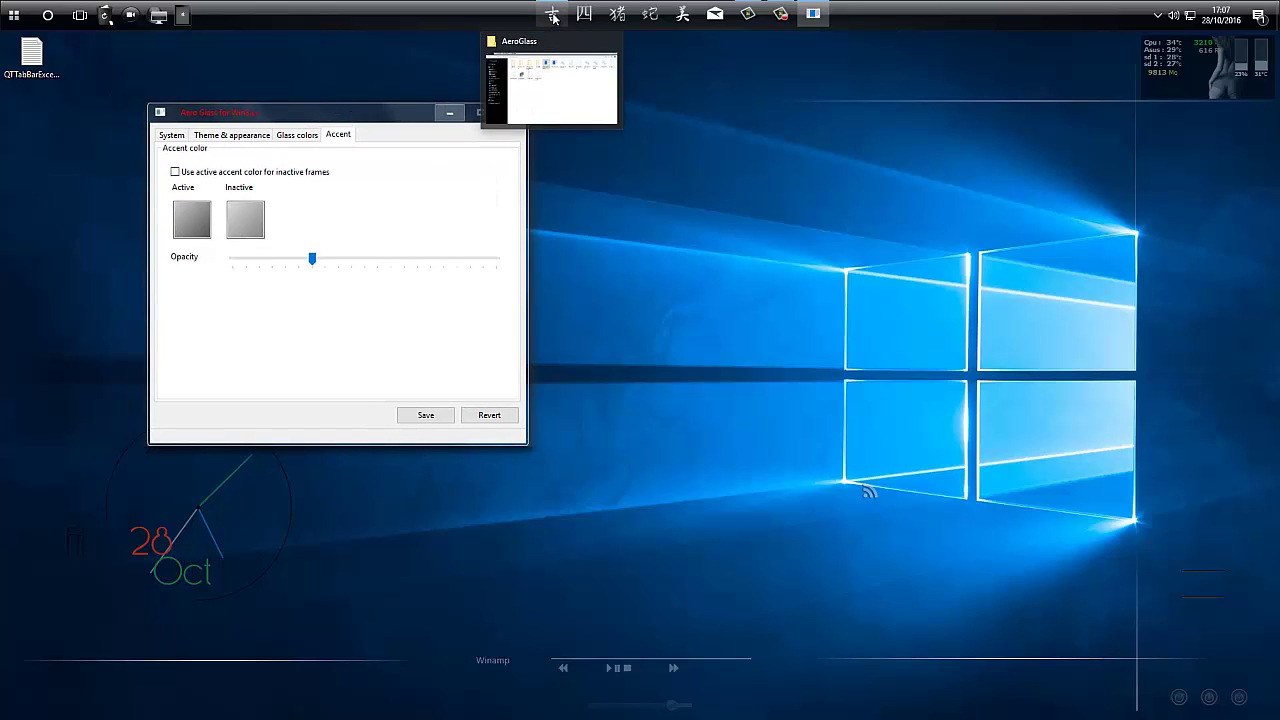
{"action": "left_click", "coordinate": [553, 107]}
{"action": "middle_click", "coordinate": [553, 14]}
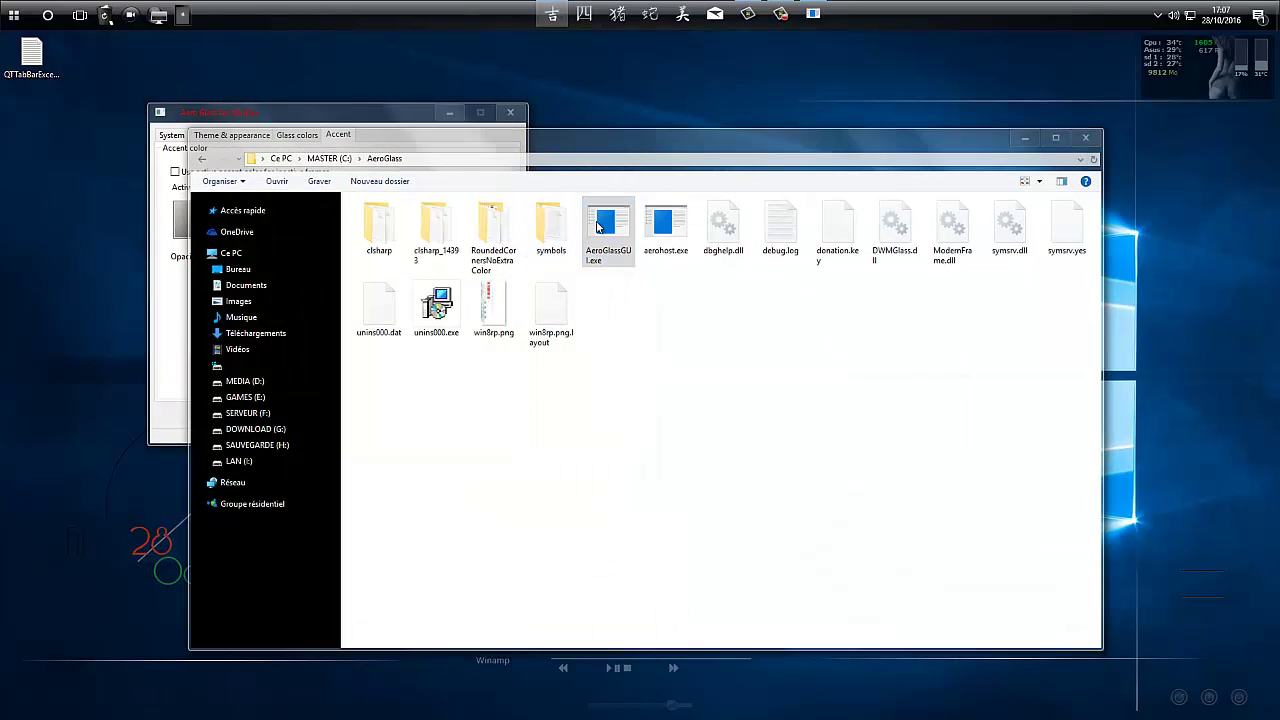
{"action": "left_click_drag", "start_coordinate": [640, 168], "coordinate": [793, 201]}
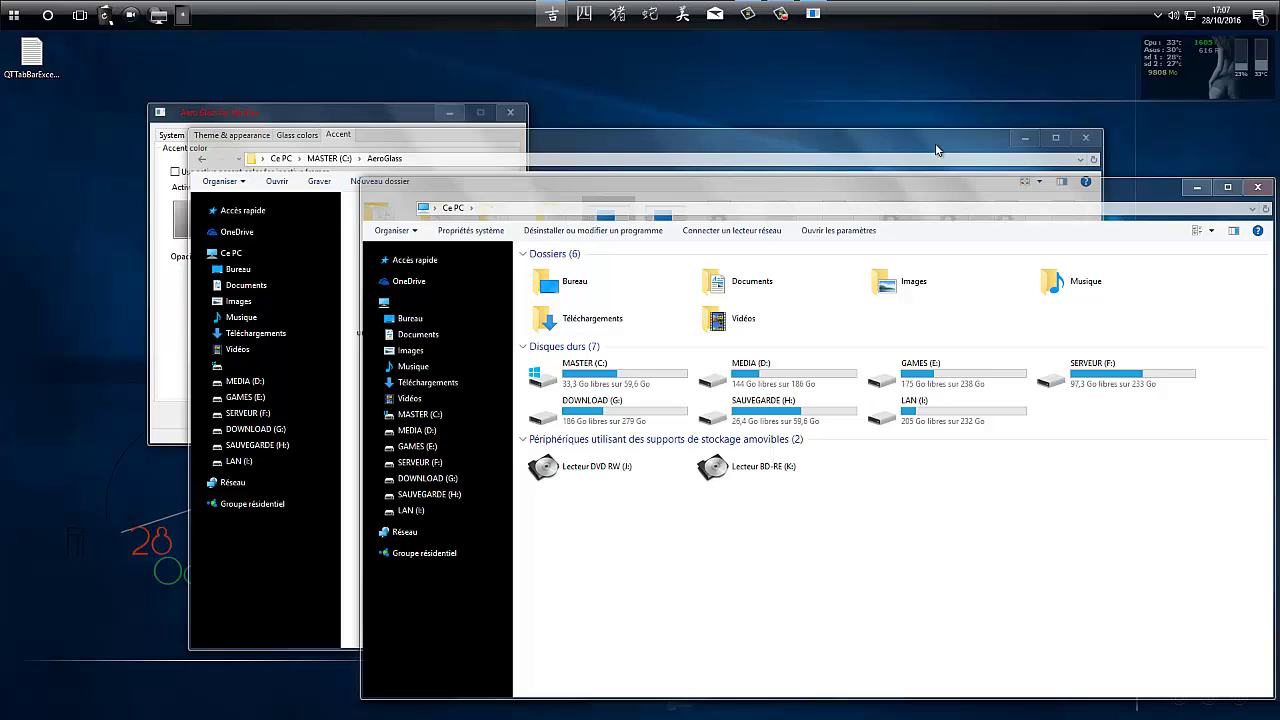
{"action": "left_click_drag", "start_coordinate": [393, 116], "coordinate": [298, 79]}
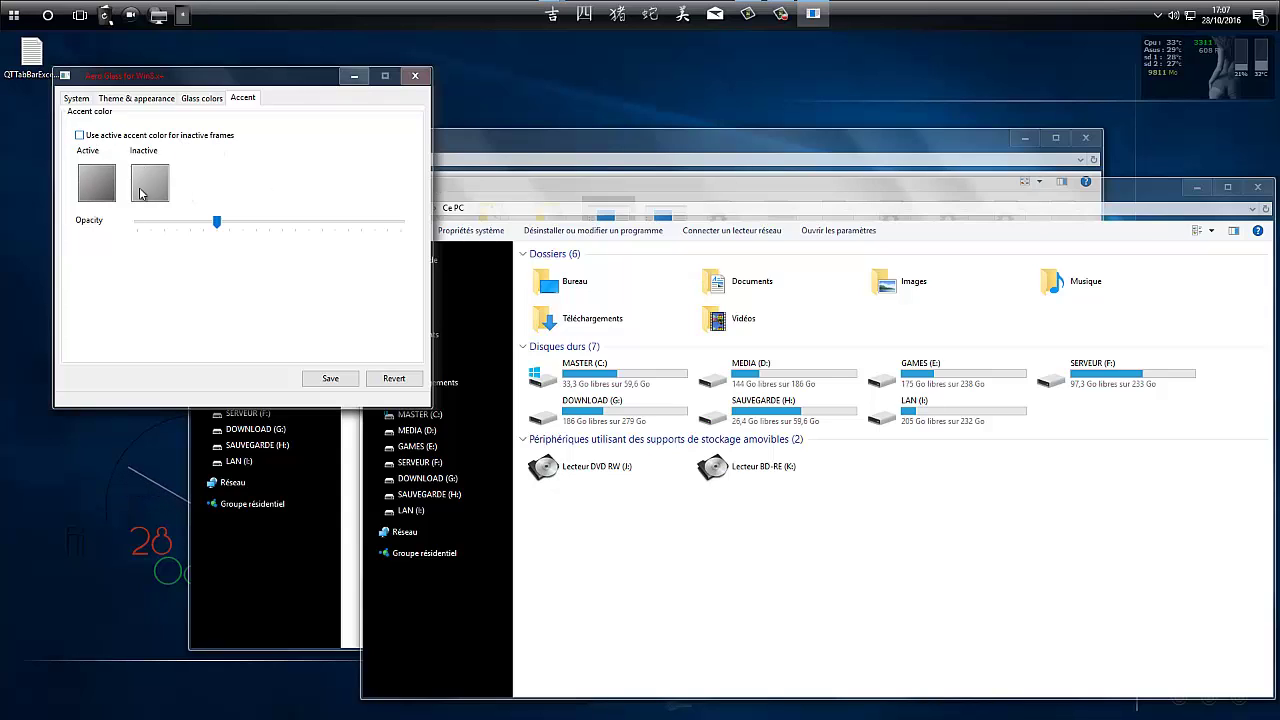
- Set the active accent colour to basic blue and the inactive one to basic pink, and save the settings
{"action": "left_click", "coordinate": [98, 180]}
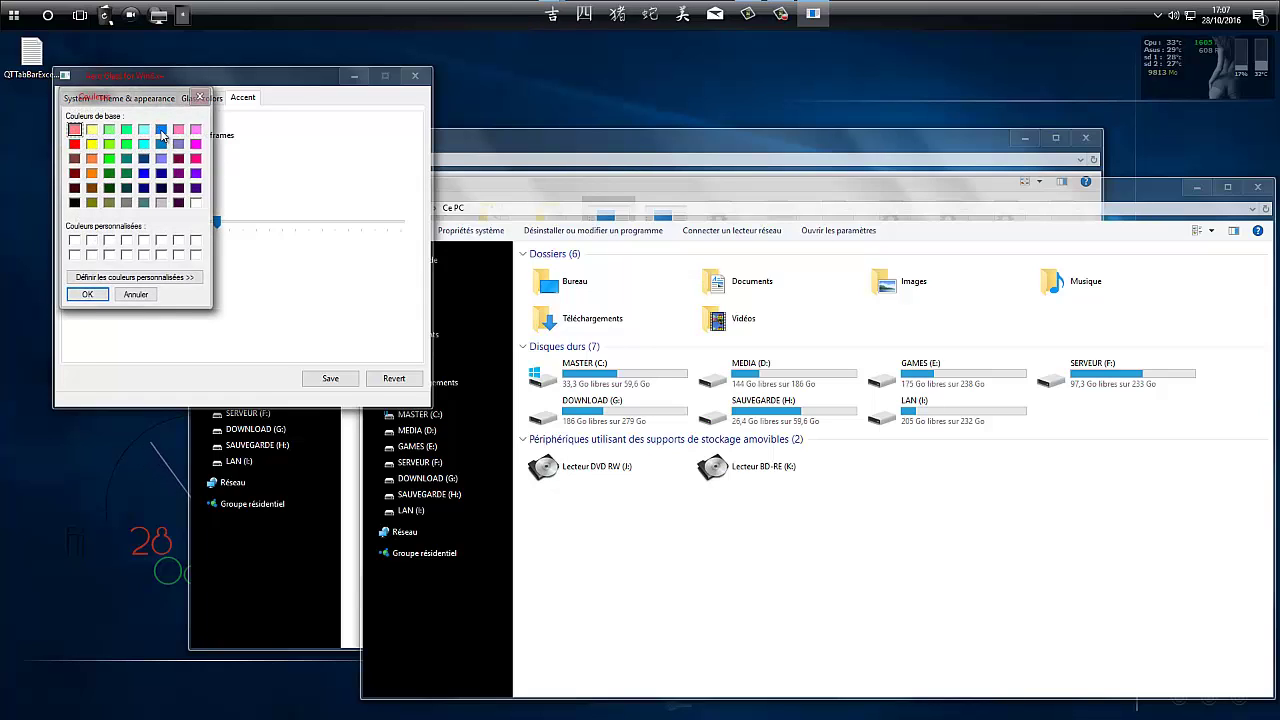
{"action": "left_click", "coordinate": [161, 131]}
{"action": "left_click", "coordinate": [88, 295]}
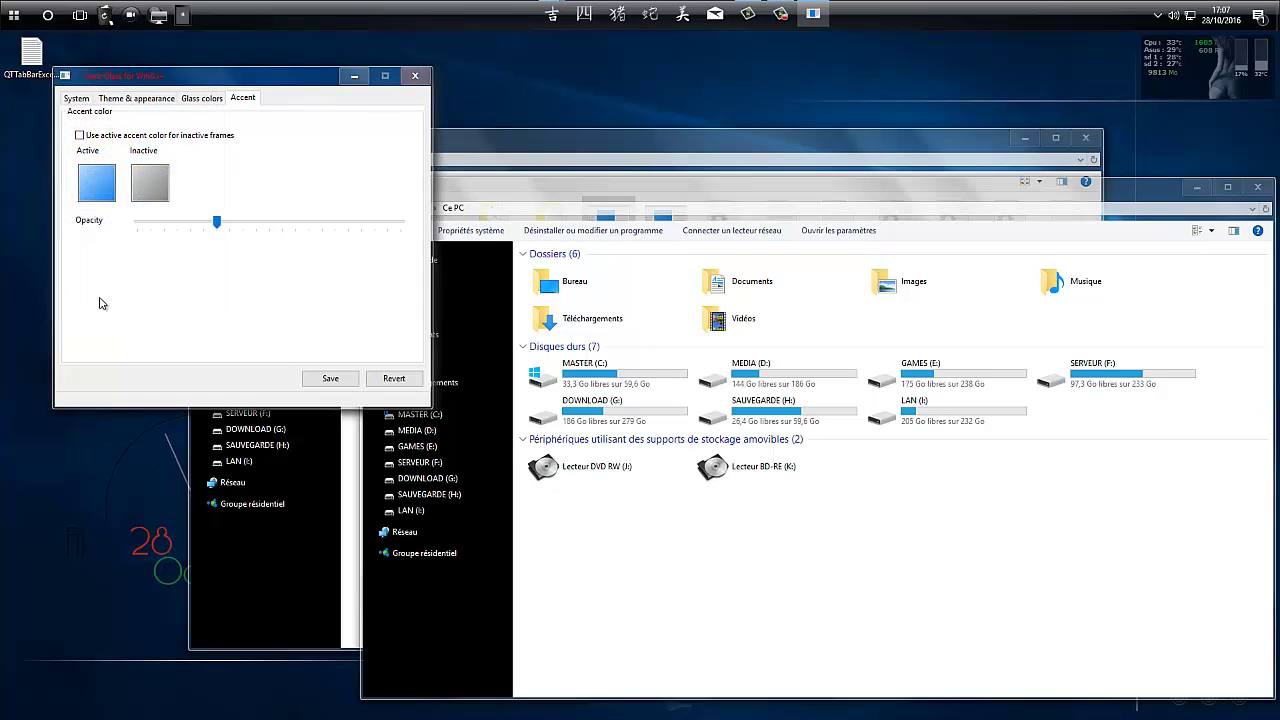
{"action": "left_click", "coordinate": [150, 190]}
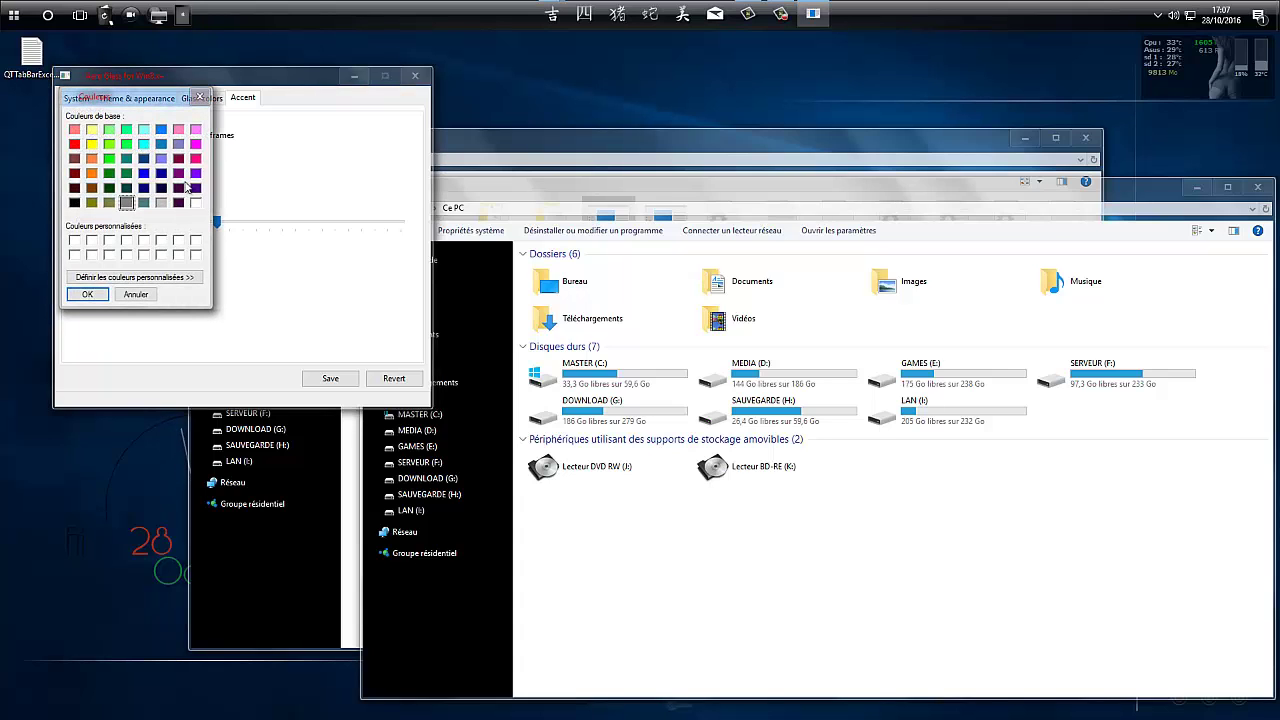
{"action": "left_click", "coordinate": [195, 158]}
{"action": "left_click", "coordinate": [88, 295]}
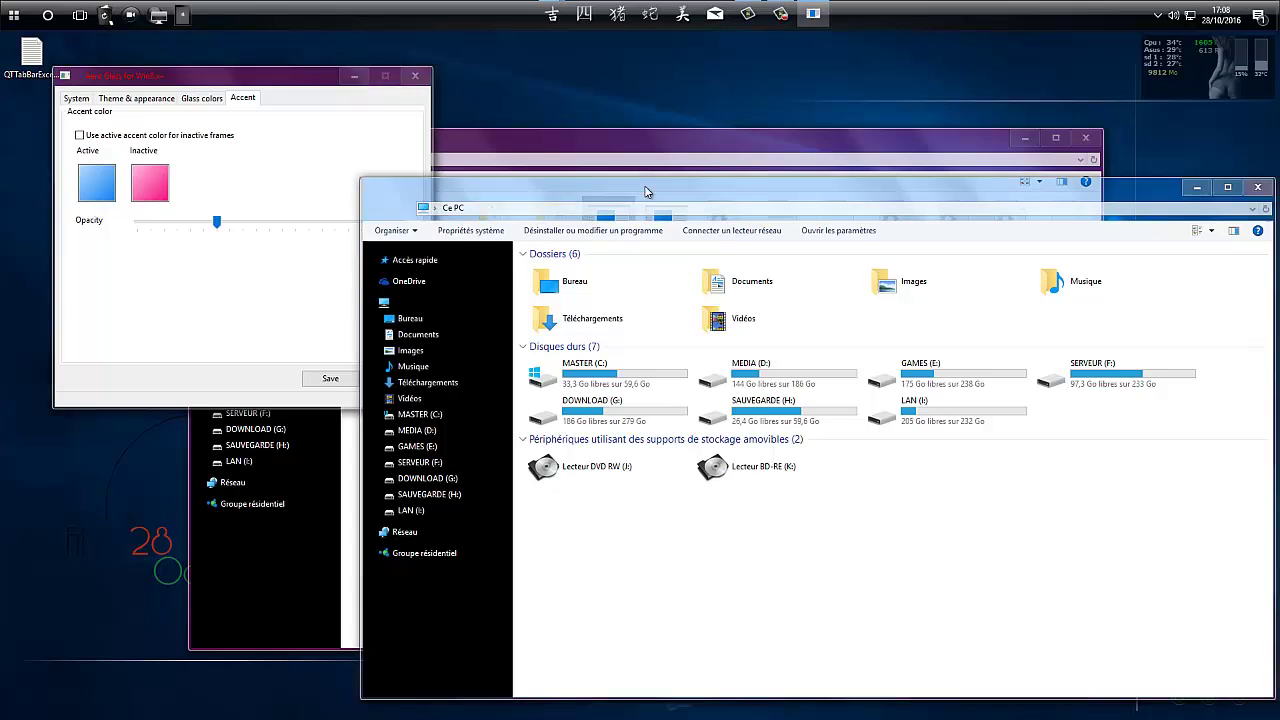
{"action": "left_click_drag", "start_coordinate": [648, 195], "coordinate": [554, 183]}
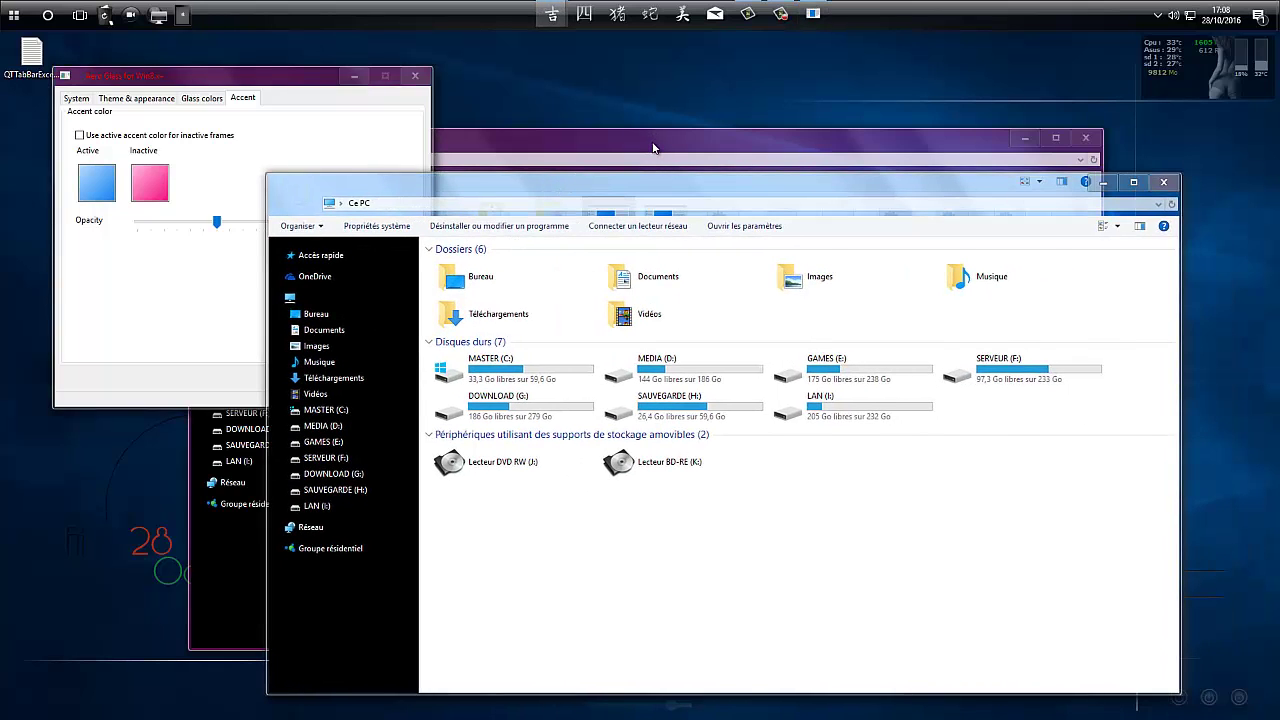
{"action": "left_click", "coordinate": [404, 147]}
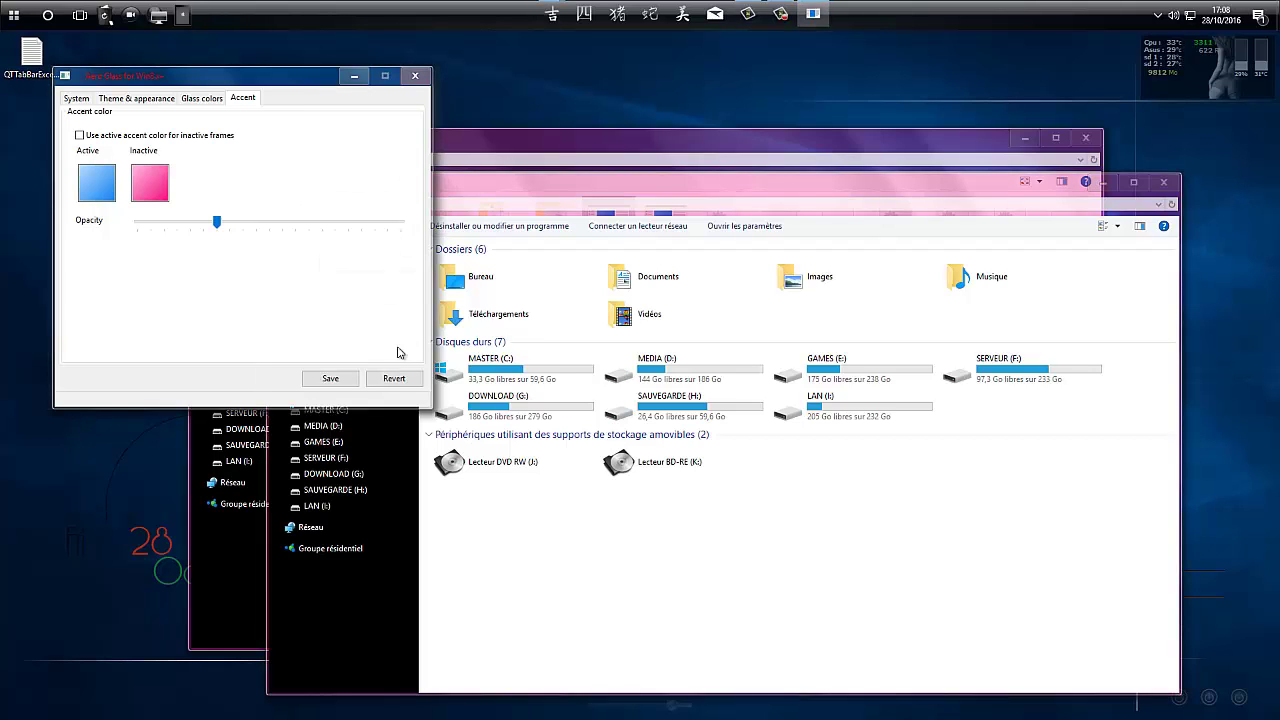
{"action": "left_click", "coordinate": [331, 377]}
- Compare the active and inactive frame tints by switching between and overlapping the AeroGlass and Ce PC folder windows
{"action": "left_click", "coordinate": [735, 150]}
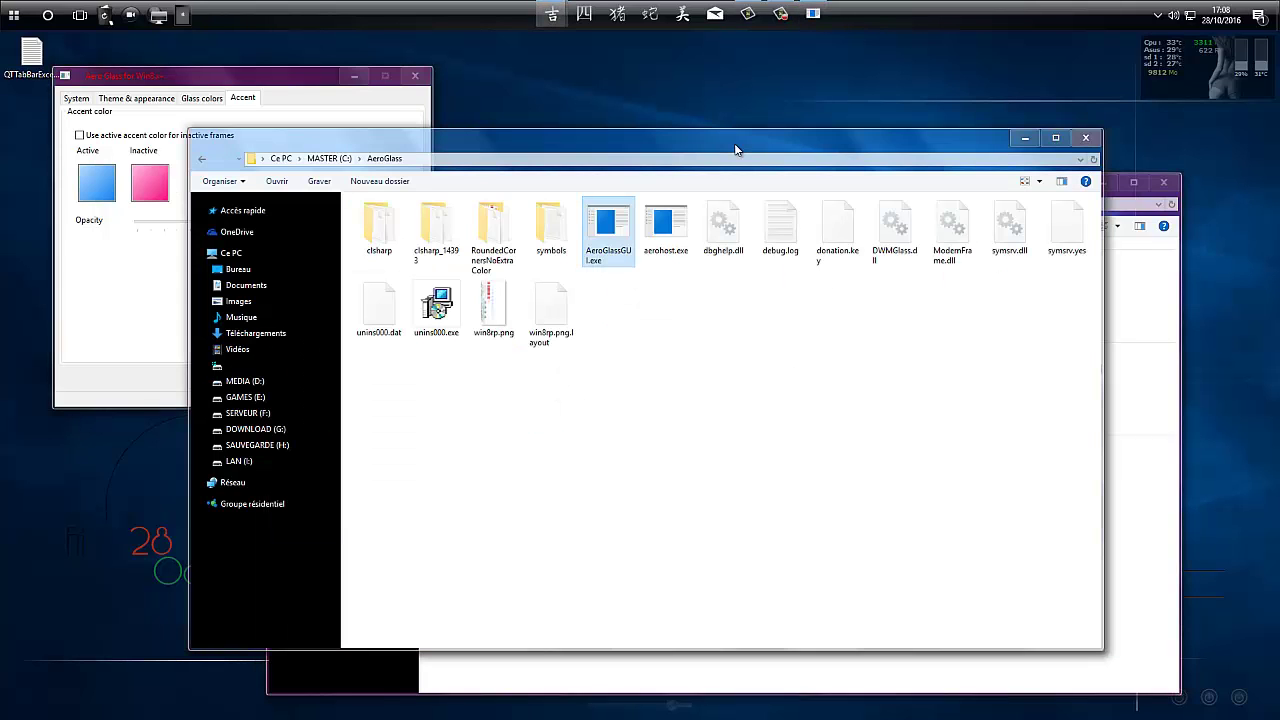
{"action": "left_click_drag", "start_coordinate": [703, 139], "coordinate": [713, 224]}
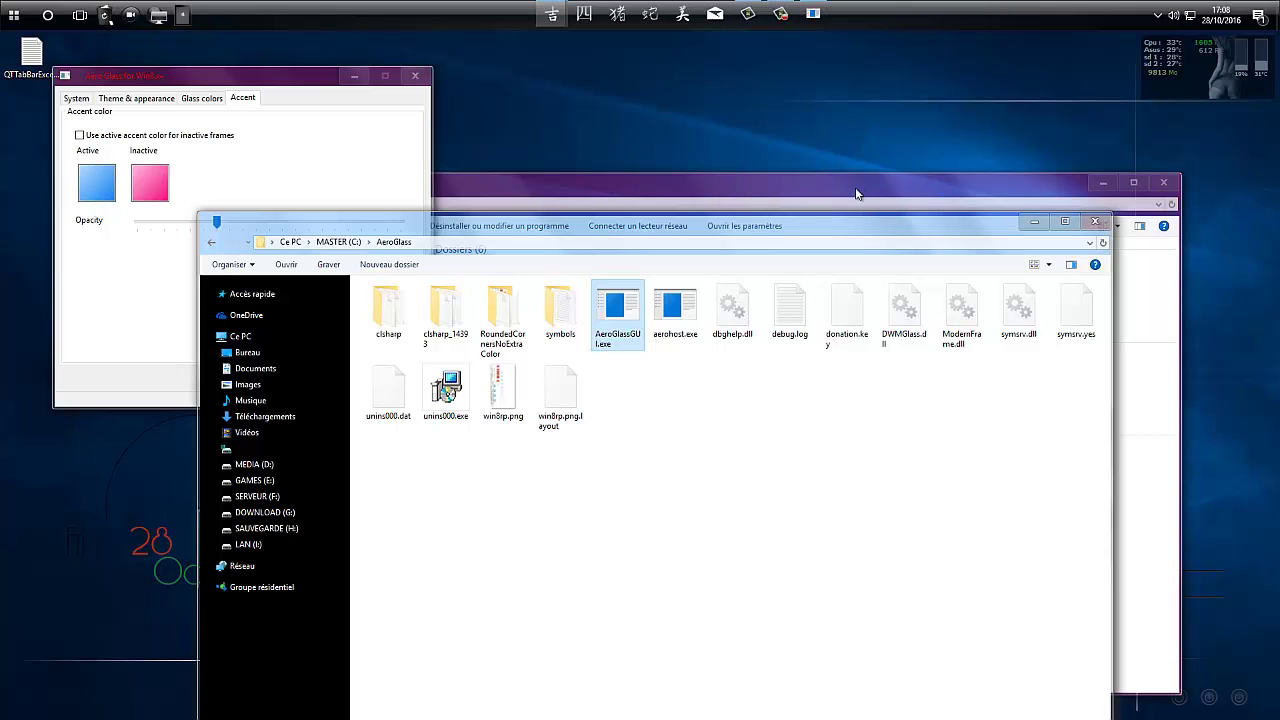
{"action": "left_click_drag", "start_coordinate": [857, 188], "coordinate": [843, 112]}
{"action": "left_click", "coordinate": [637, 712]}
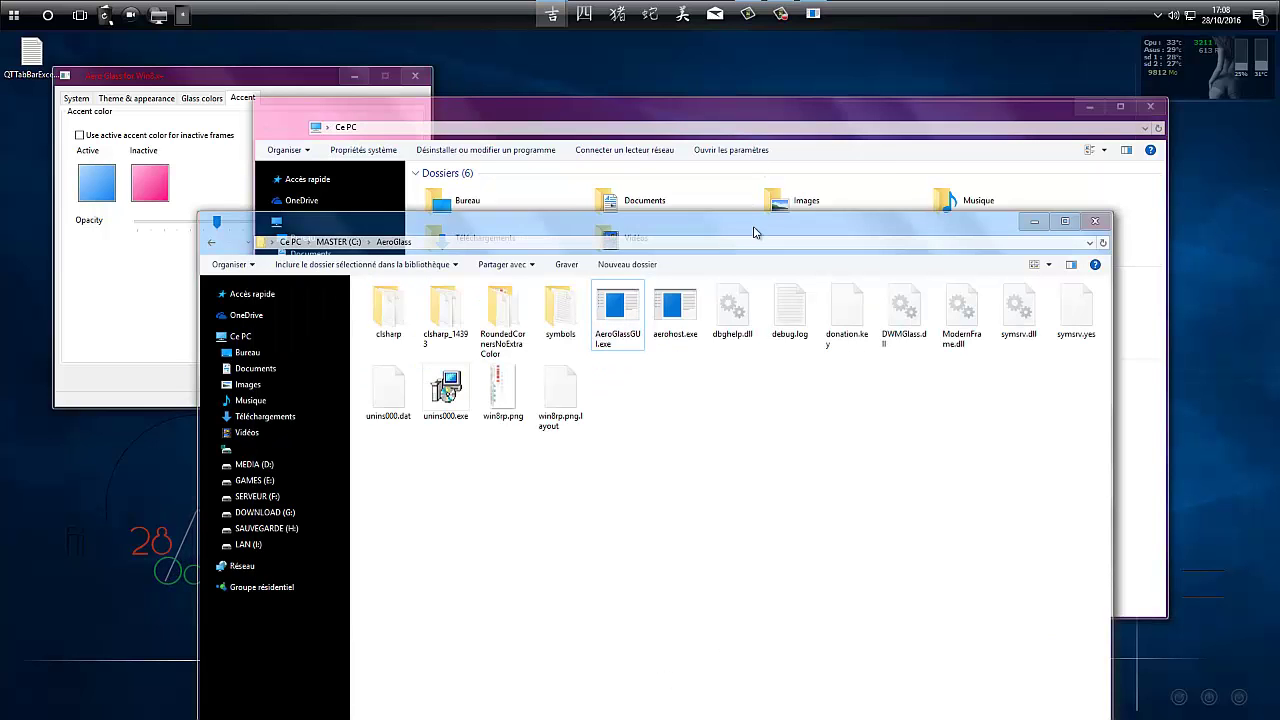
{"action": "left_click_drag", "start_coordinate": [756, 228], "coordinate": [811, 179]}
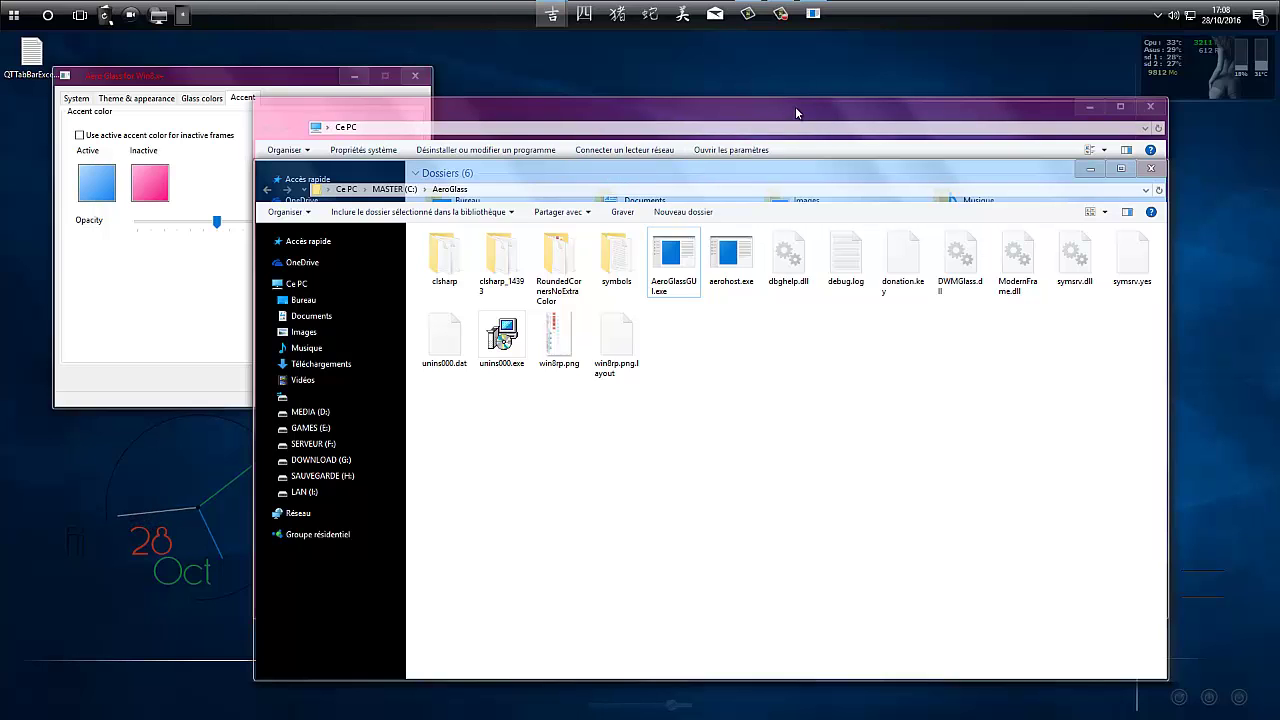
{"action": "left_click", "coordinate": [232, 79]}
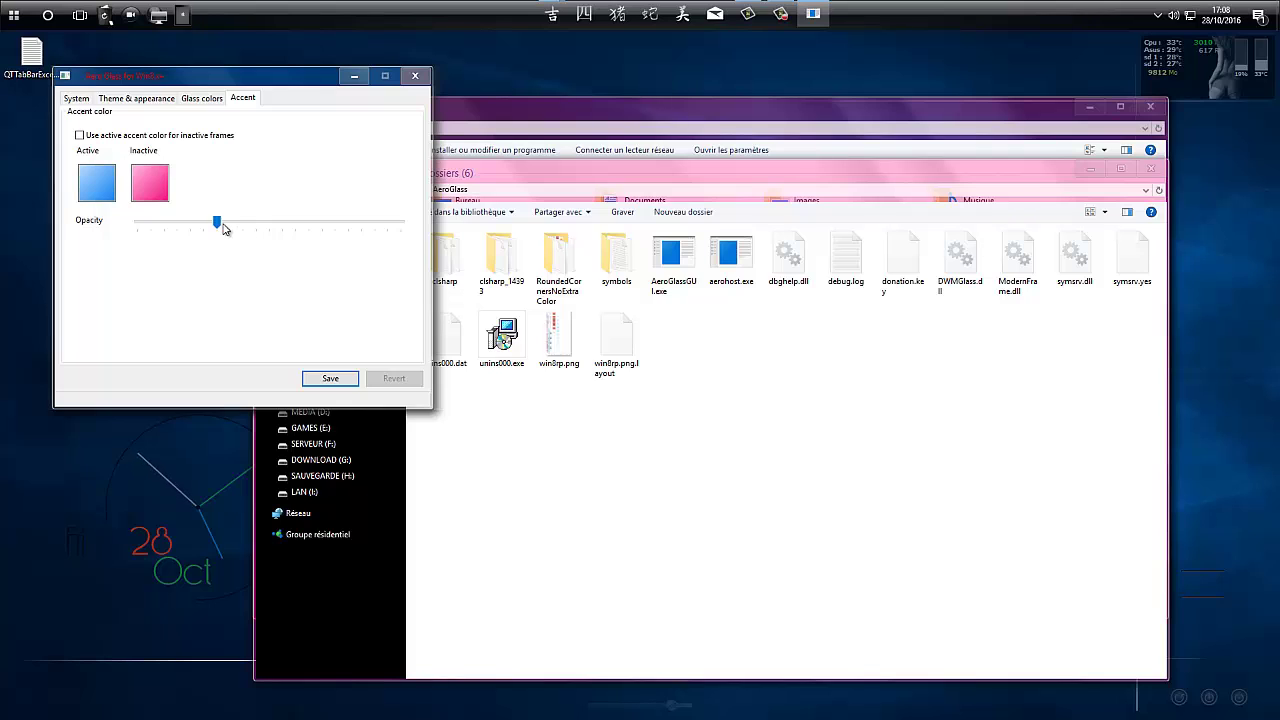
- Test the accent opacity at its maximum, settle it slightly above the midpoint, and save the settings
{"action": "left_click", "coordinate": [217, 225]}
{"action": "left_click_drag", "start_coordinate": [217, 228], "coordinate": [401, 223]}
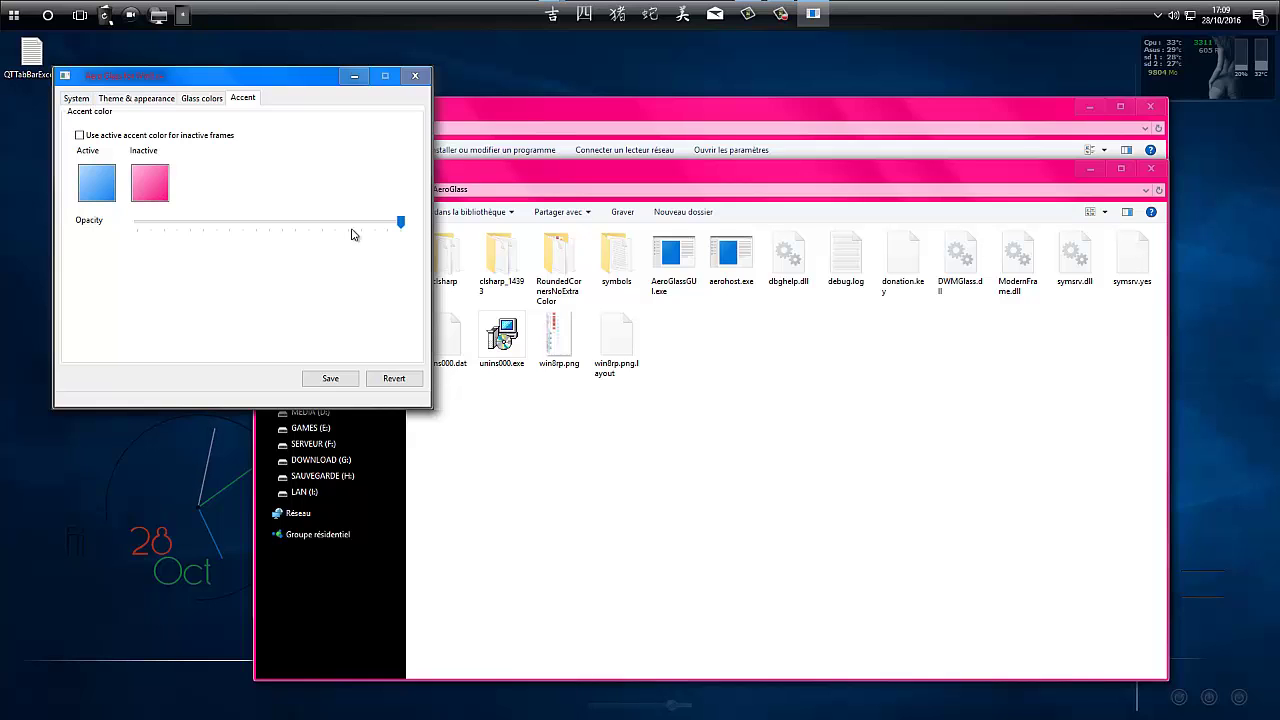
{"action": "left_click_drag", "start_coordinate": [396, 228], "coordinate": [288, 232]}
{"action": "left_click", "coordinate": [330, 378]}
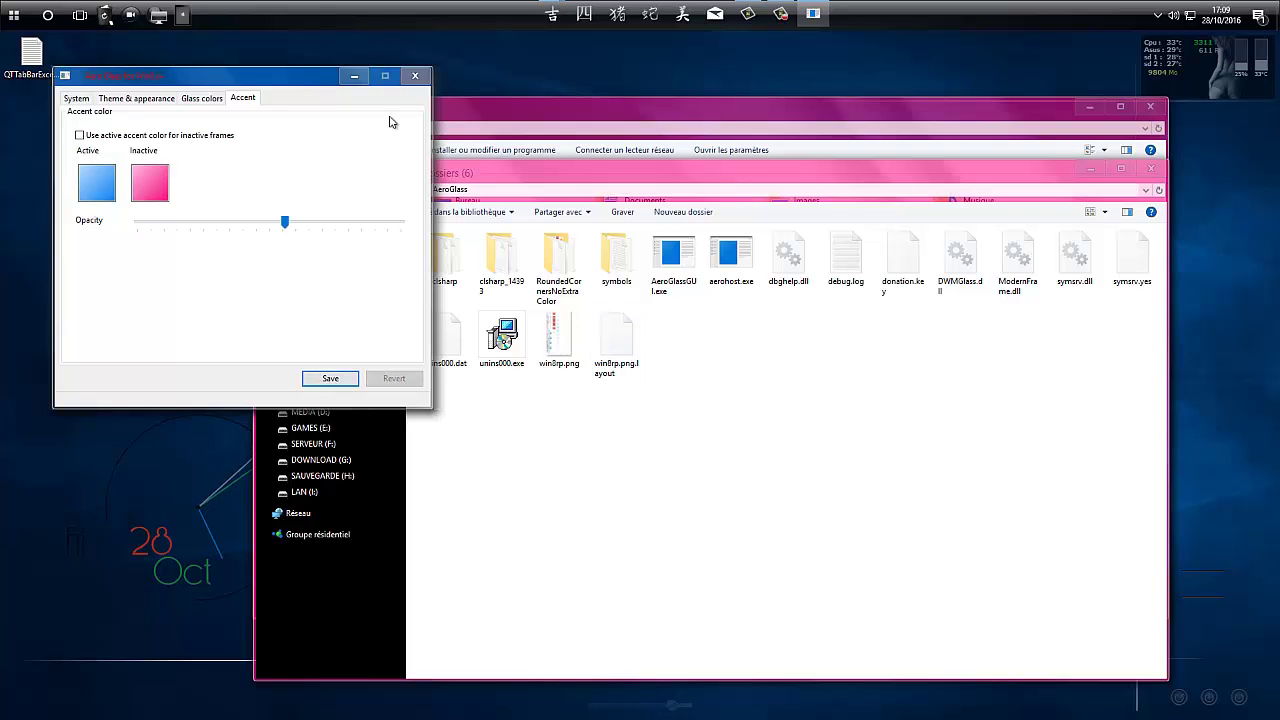
- Minimize the Aero Glass settings, examine the stronger frame tints on both folder windows, and clear the desktop
{"action": "left_click", "coordinate": [355, 77]}
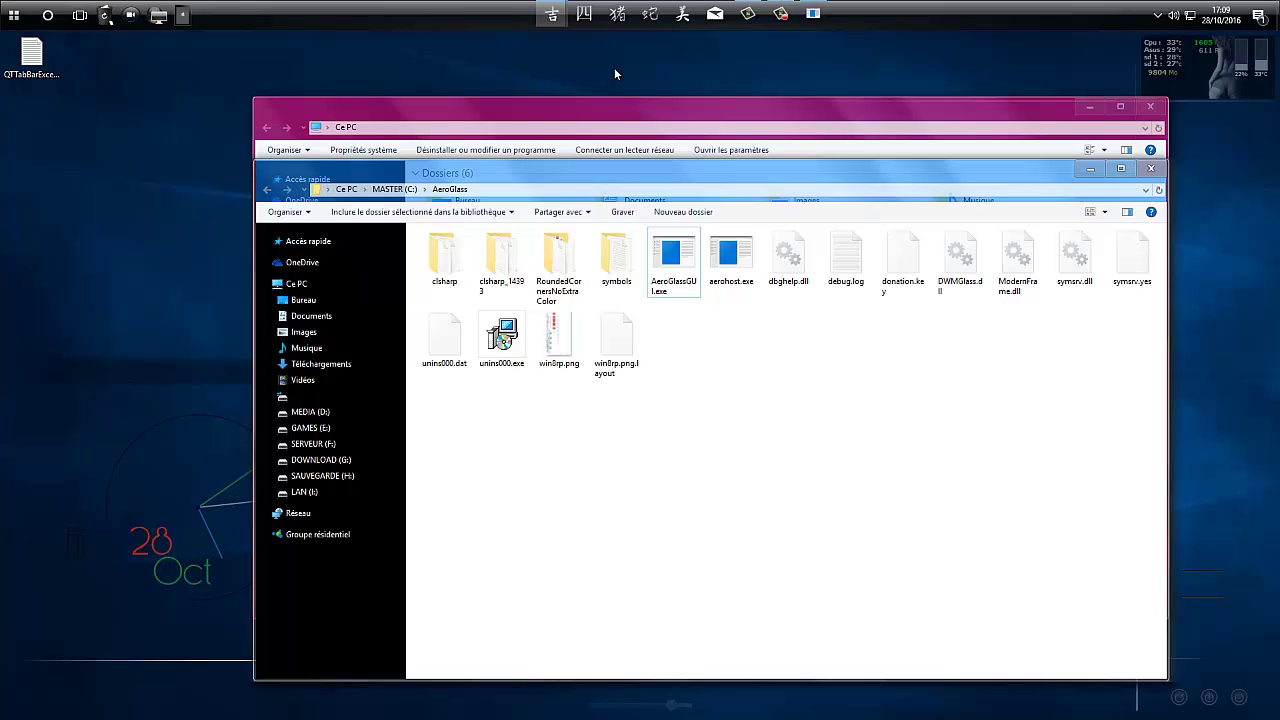
{"action": "left_click_drag", "start_coordinate": [709, 173], "coordinate": [611, 154]}
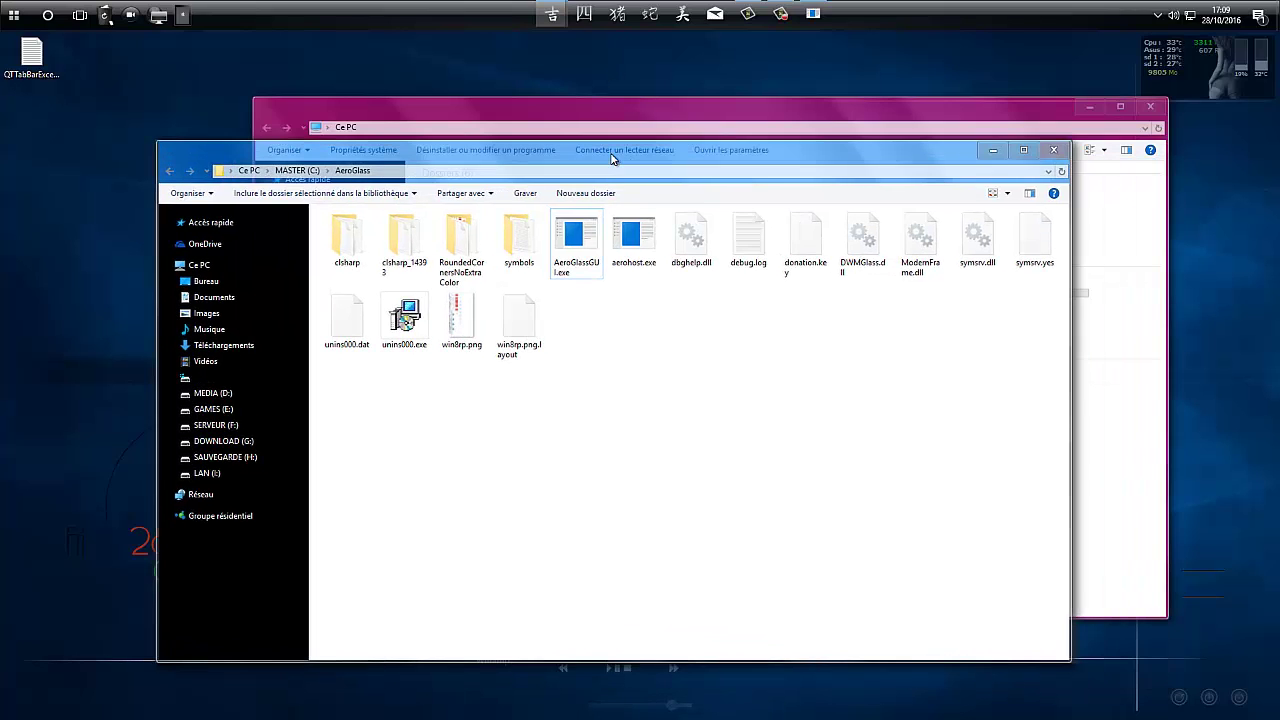
{"action": "left_click", "coordinate": [710, 120]}
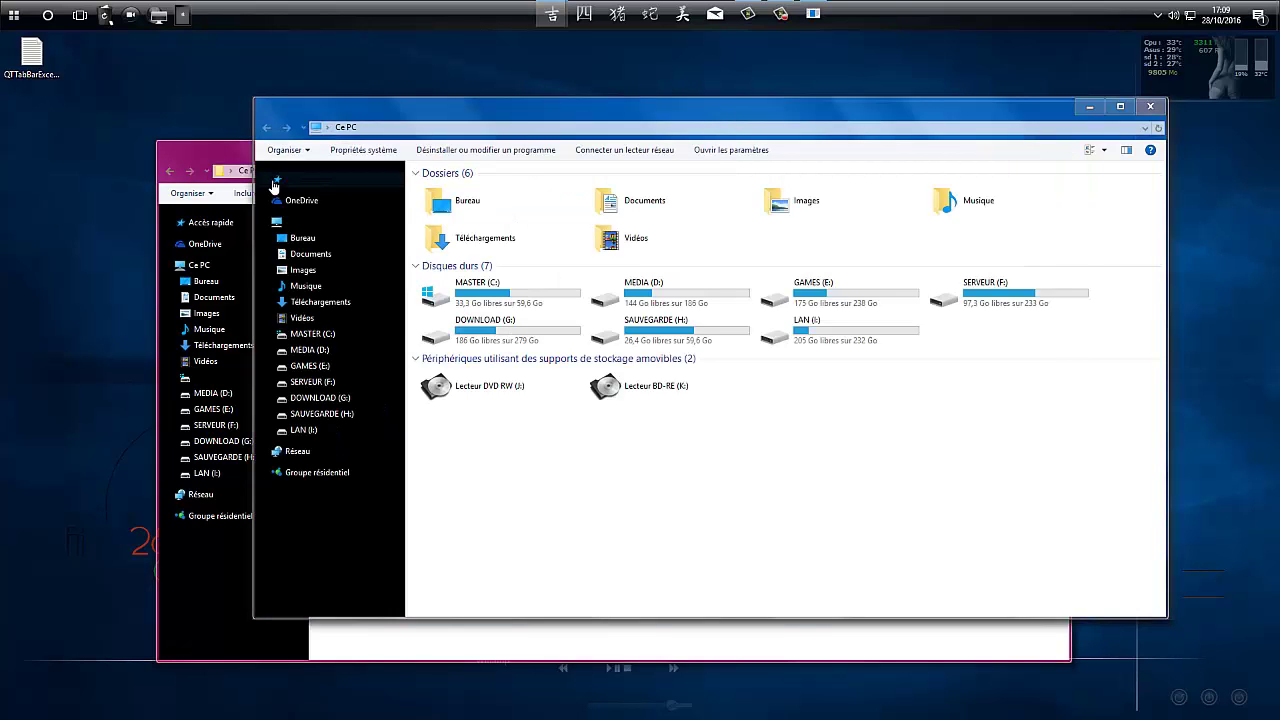
{"action": "key", "text": "alt+Tab"}
{"action": "left_click", "coordinate": [617, 120]}
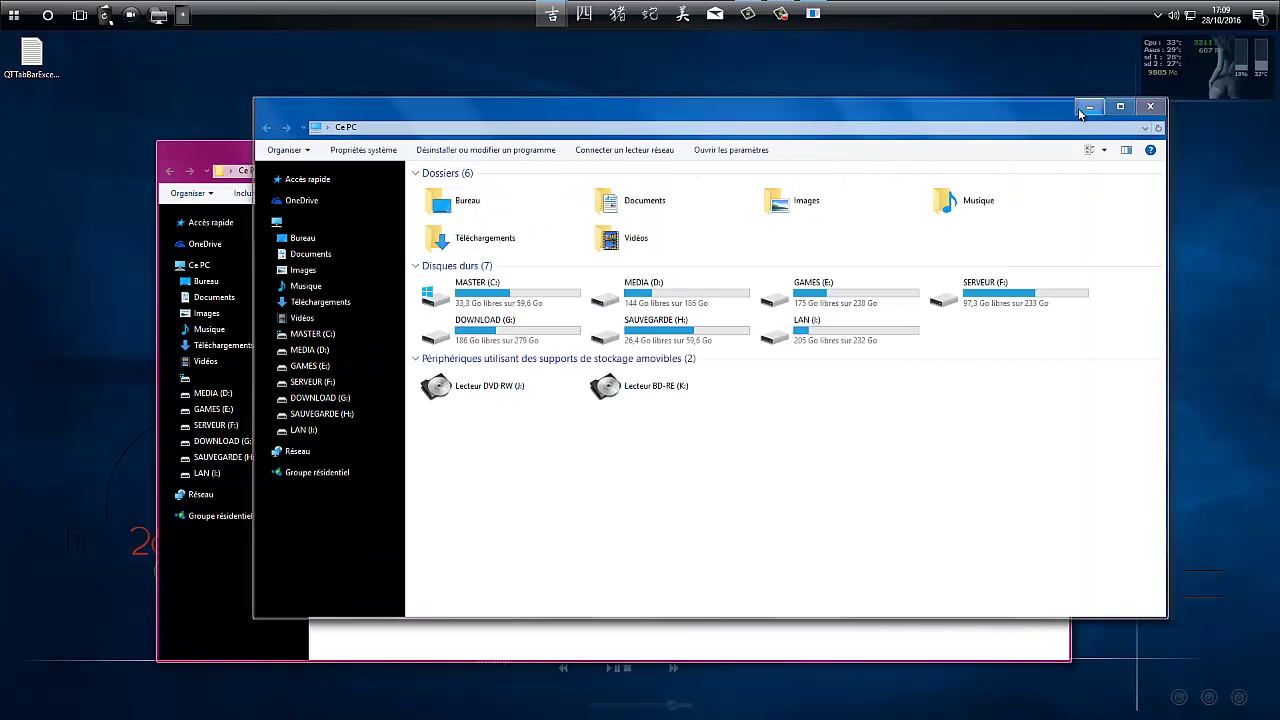
{"action": "left_click", "coordinate": [684, 157]}
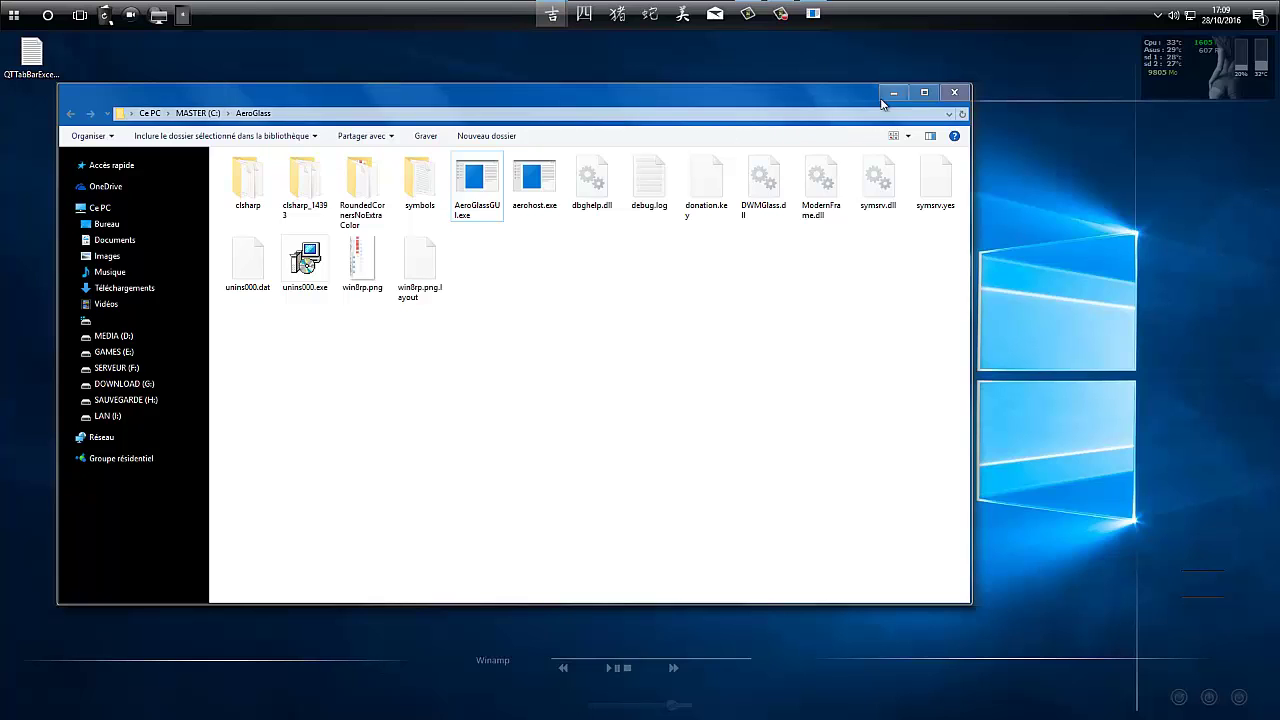
{"action": "key", "text": "super+d"}
- Restore the AeroGlass folder and the Aero Glass settings, compare their active and inactive frames, and minimize the folder
{"action": "mouse_move", "coordinate": [552, 14]}
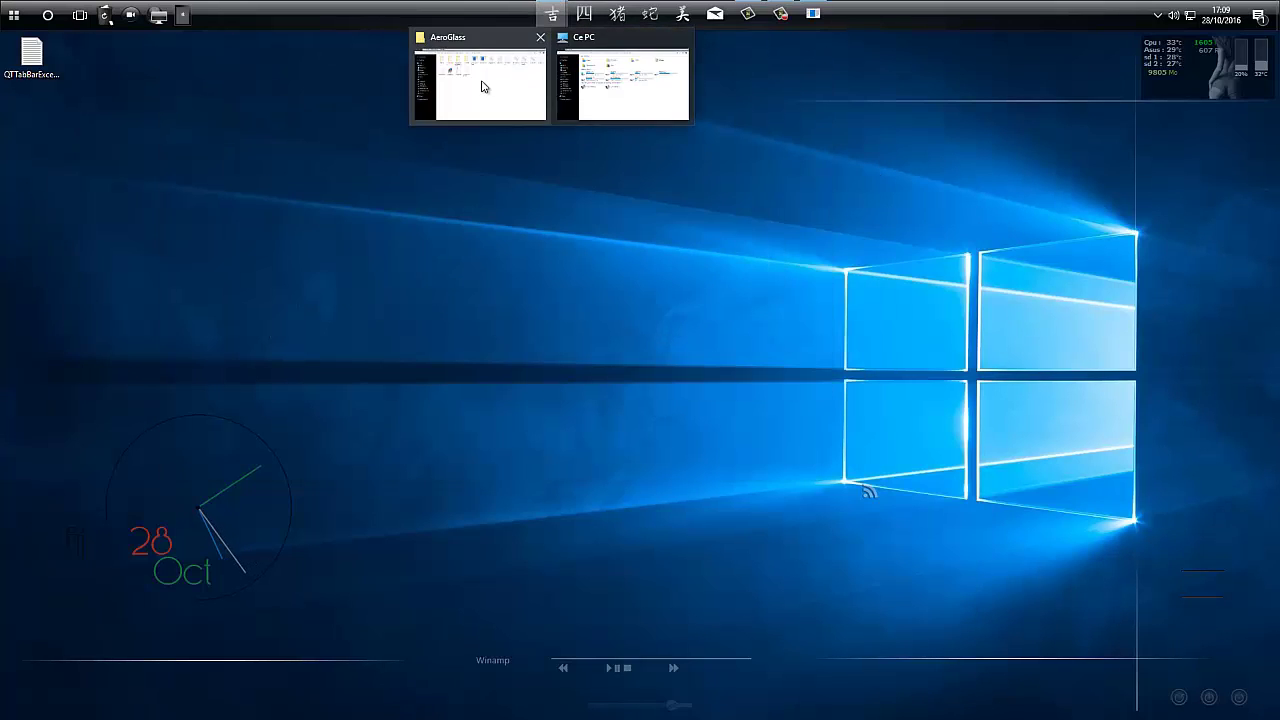
{"action": "left_click", "coordinate": [480, 80]}
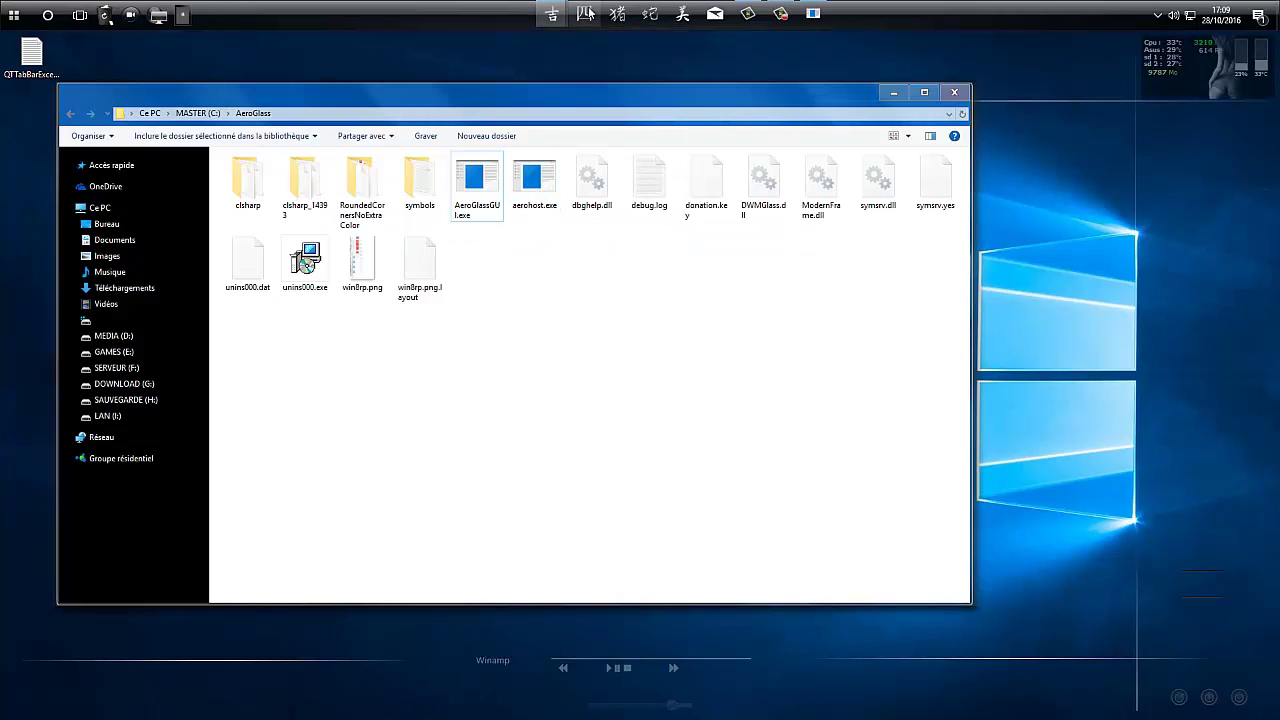
{"action": "left_click", "coordinate": [813, 14]}
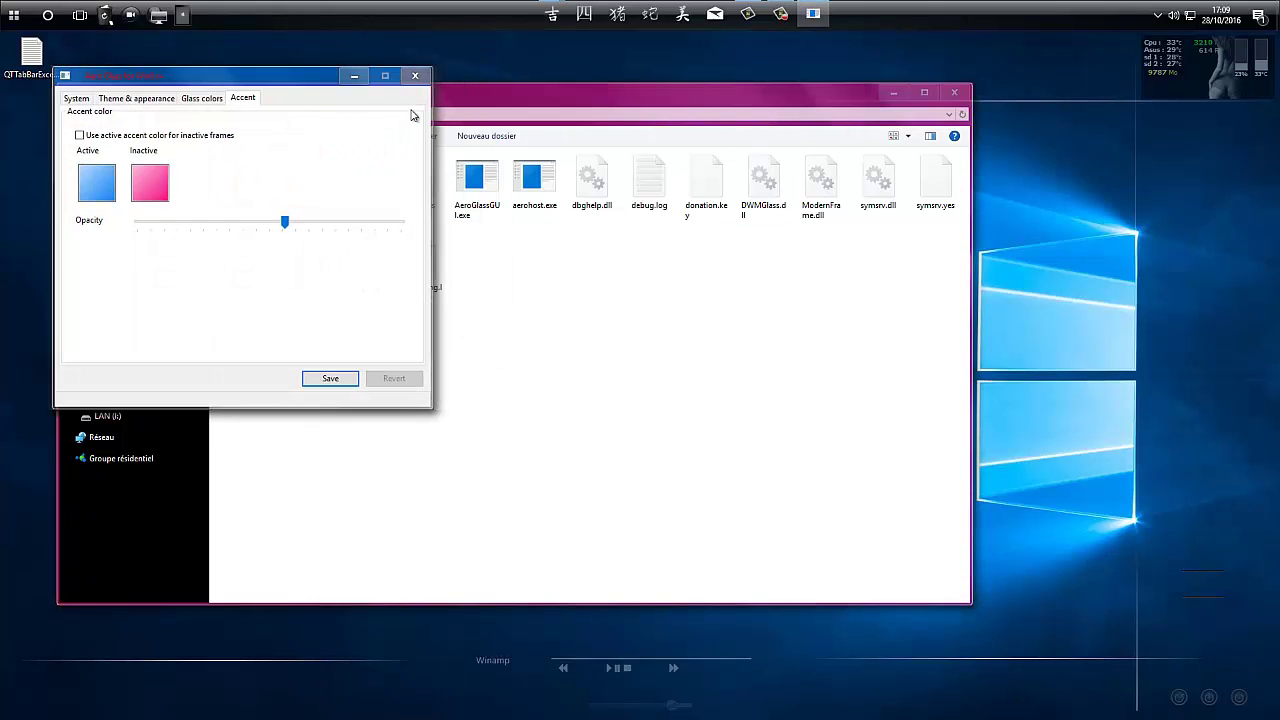
{"action": "left_click_drag", "start_coordinate": [635, 100], "coordinate": [786, 158]}
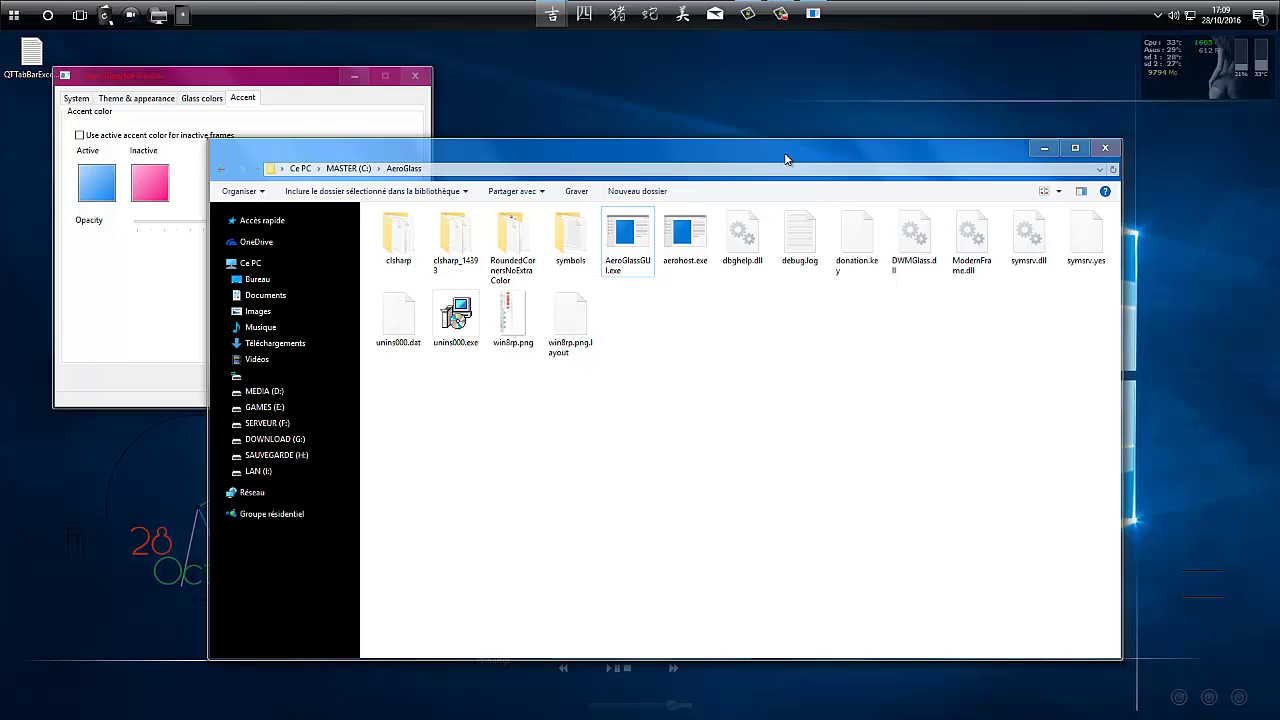
{"action": "left_click", "coordinate": [213, 77]}
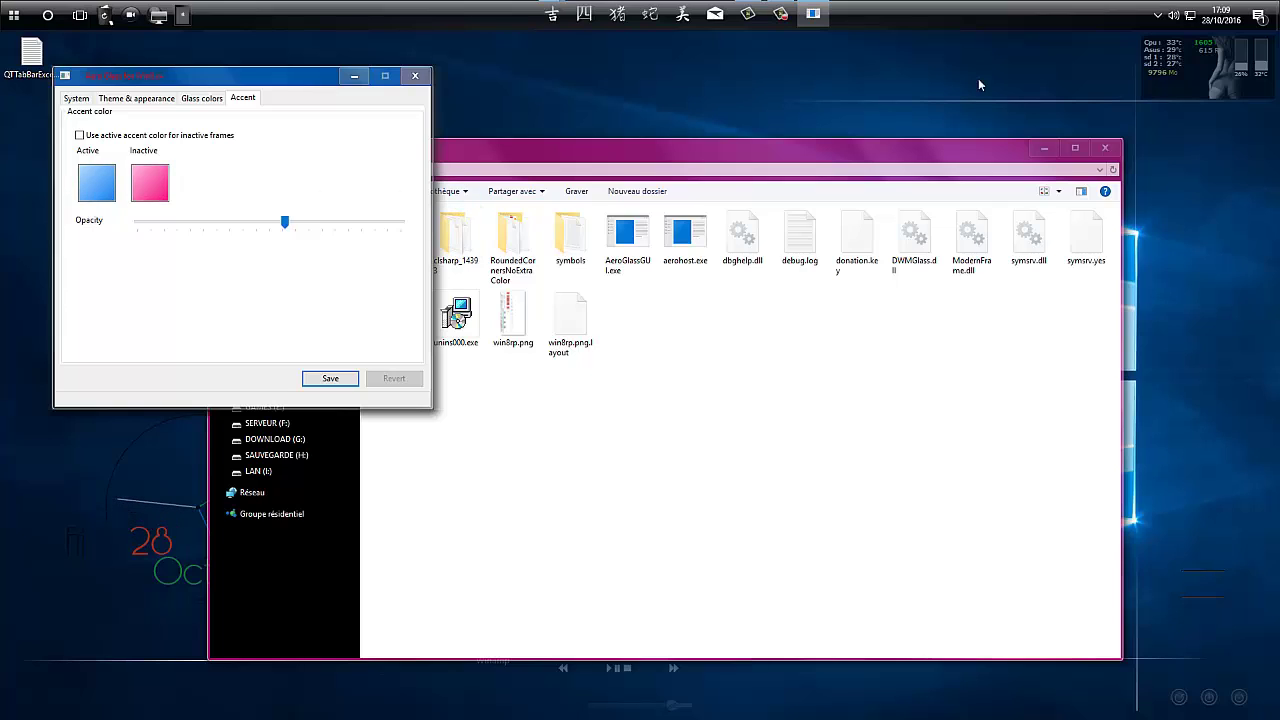
{"action": "left_click", "coordinate": [1044, 148]}
- Open the Windows Personalisation colour settings, examine the accent and title bar colour options, close them, and return to the Aero Glass settings
{"action": "right_click", "coordinate": [1028, 8]}
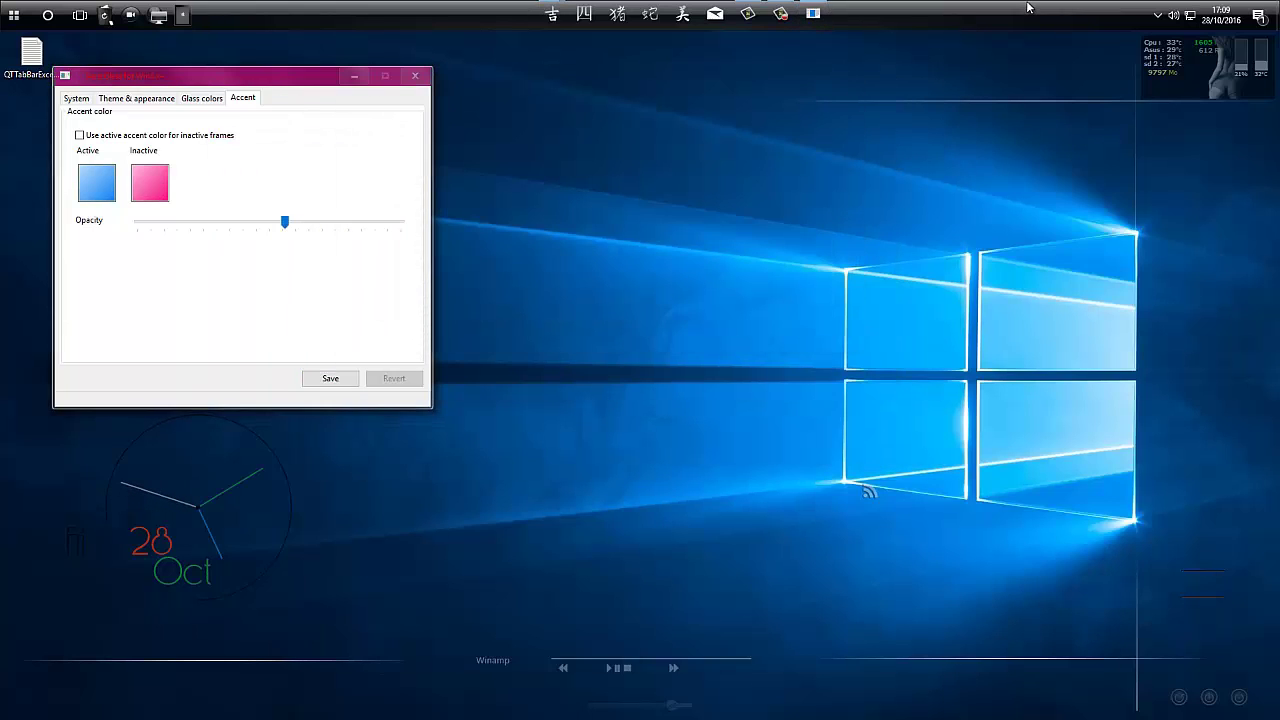
{"action": "left_click", "coordinate": [1086, 277]}
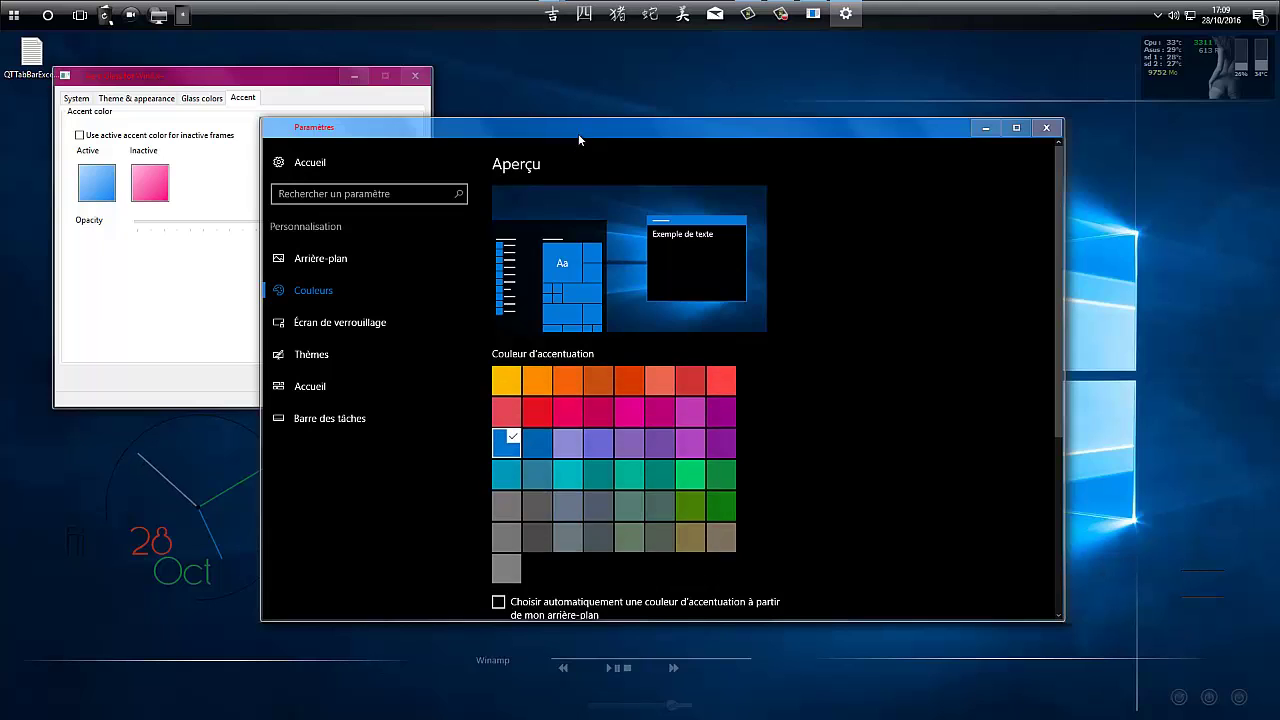
{"action": "left_click_drag", "start_coordinate": [578, 133], "coordinate": [597, 96]}
{"action": "scroll", "coordinate": [929, 412], "scroll_direction": "down", "scroll_amount": 3}
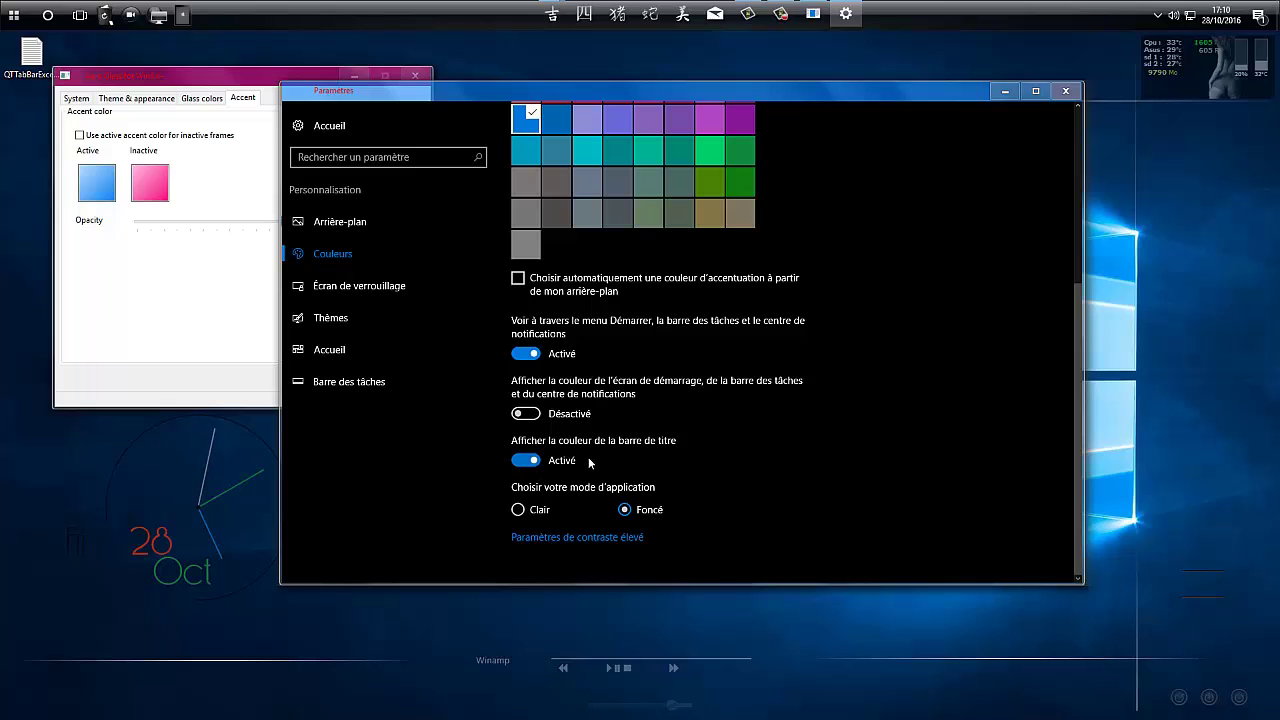
{"action": "left_click_drag", "start_coordinate": [1006, 100], "coordinate": [959, 99]}
{"action": "left_click_drag", "start_coordinate": [1034, 581], "coordinate": [1103, 640]}
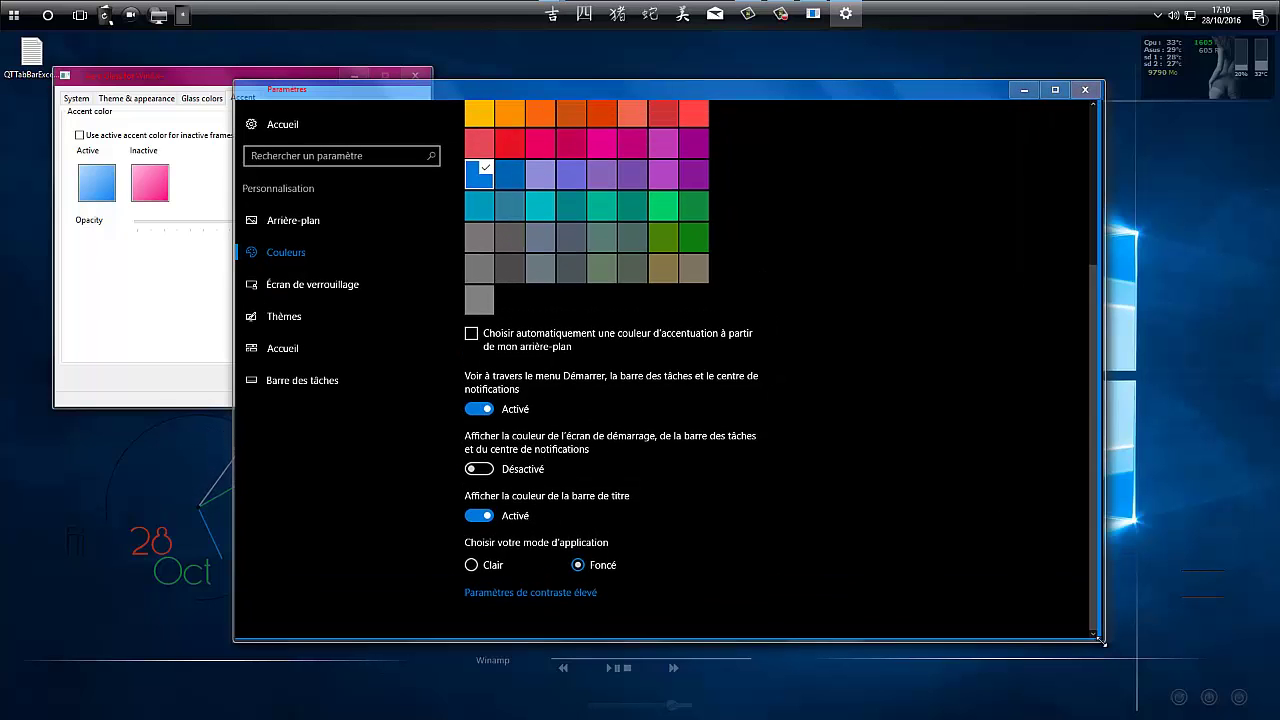
{"action": "left_click", "coordinate": [1088, 91]}
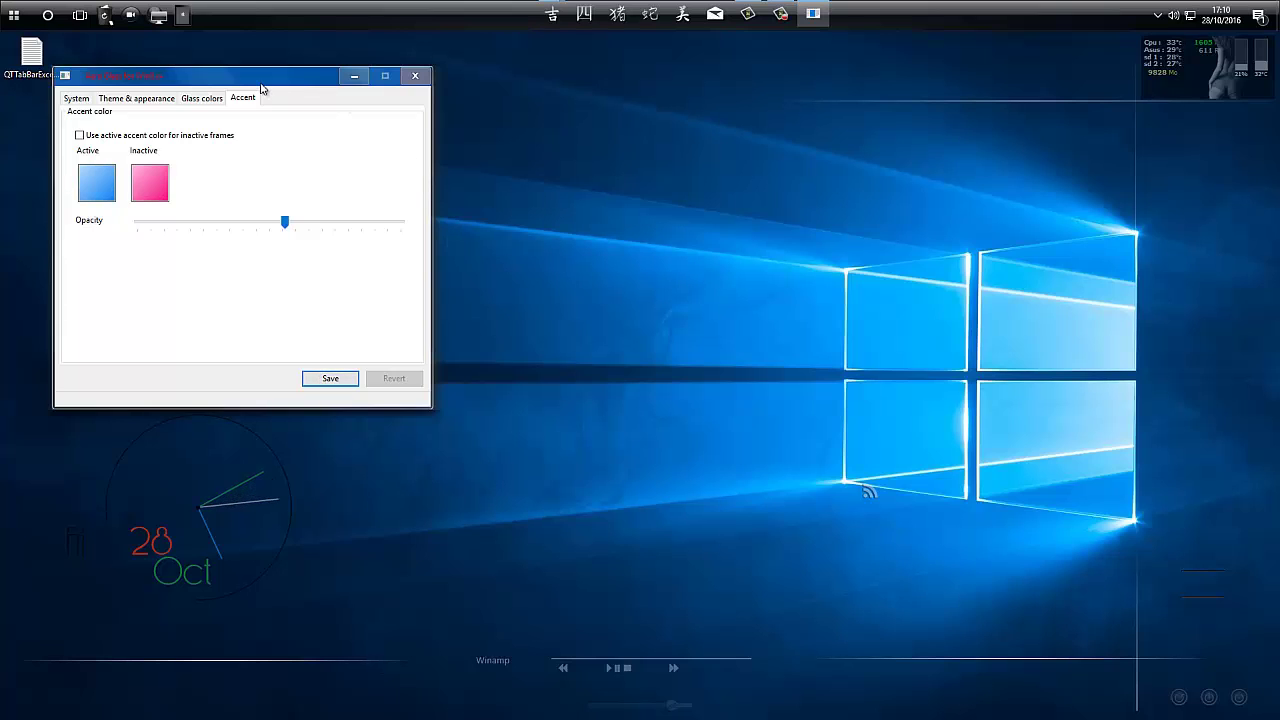
{"action": "left_click_drag", "start_coordinate": [272, 88], "coordinate": [474, 156]}
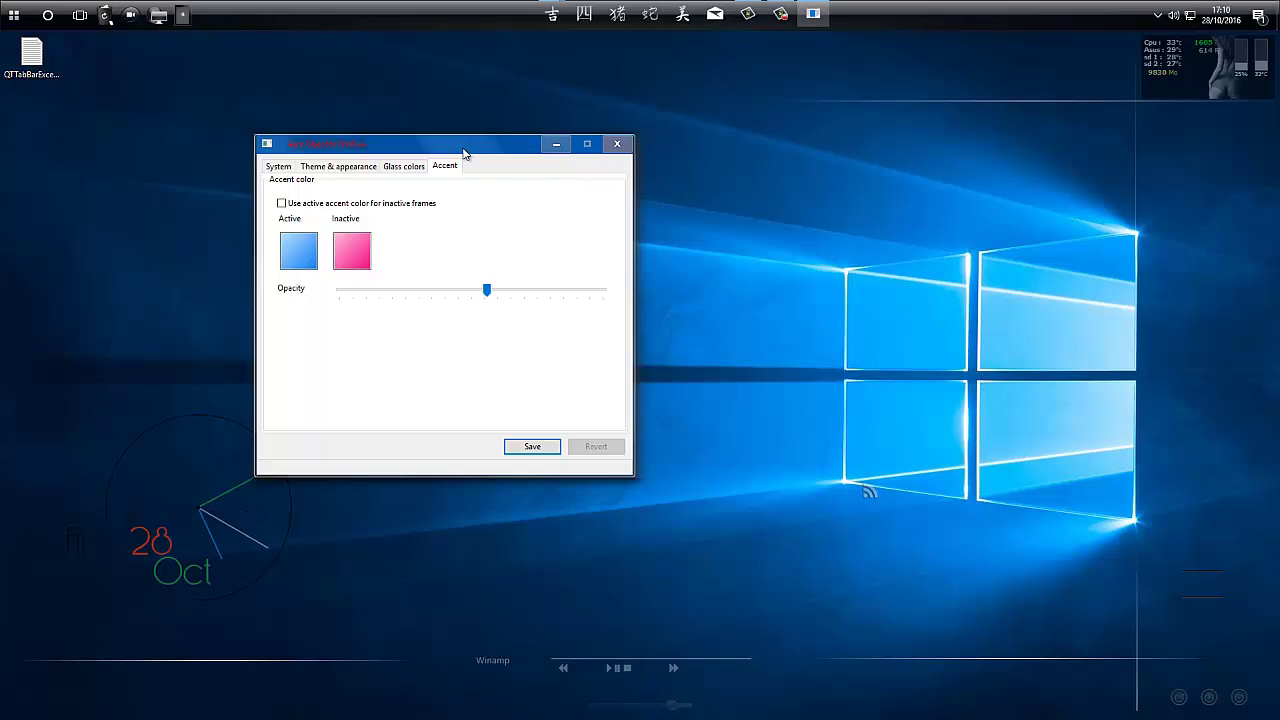
- Move the Aero Glass settings window away from the desktop's centre and show its theme and appearance options
{"action": "left_click_drag", "start_coordinate": [463, 152], "coordinate": [318, 113]}
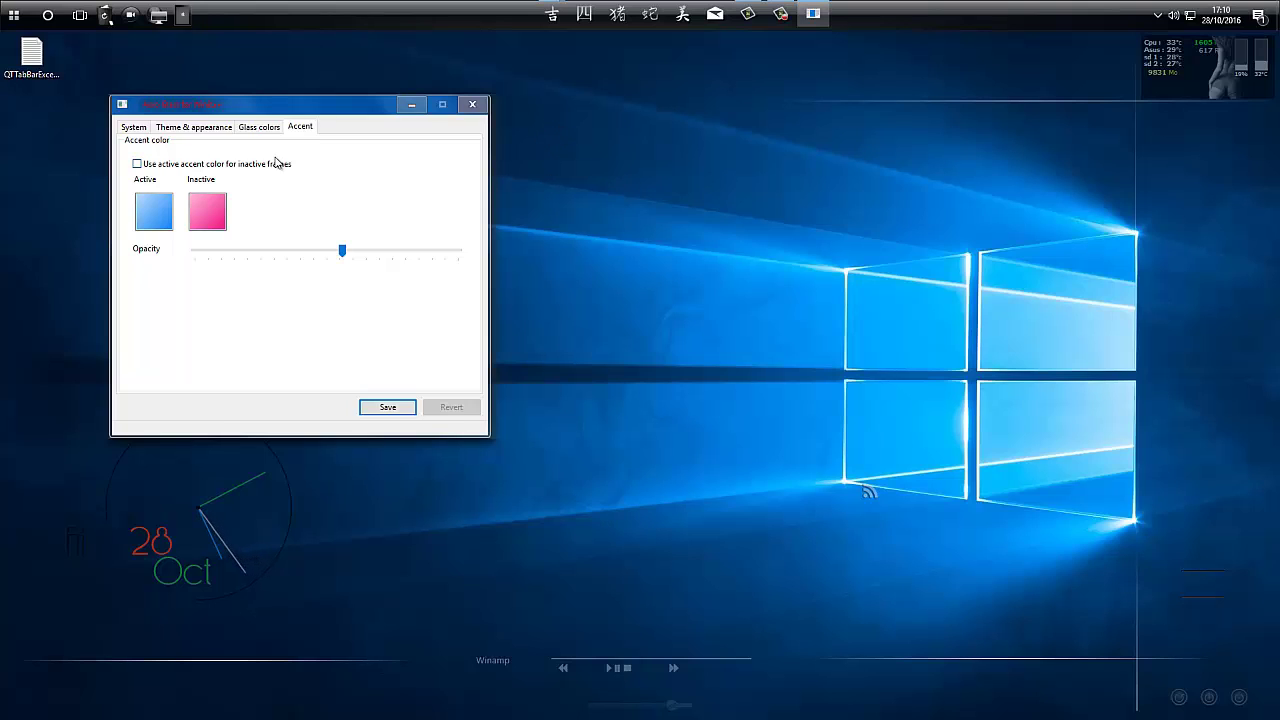
{"action": "left_click", "coordinate": [192, 127]}
- Open the Windows theme settings from the desktop's personalisation options and apply the installed ThinWhite Line-dark theme
{"action": "left_click", "coordinate": [731, 160]}
{"action": "right_click", "coordinate": [733, 155]}
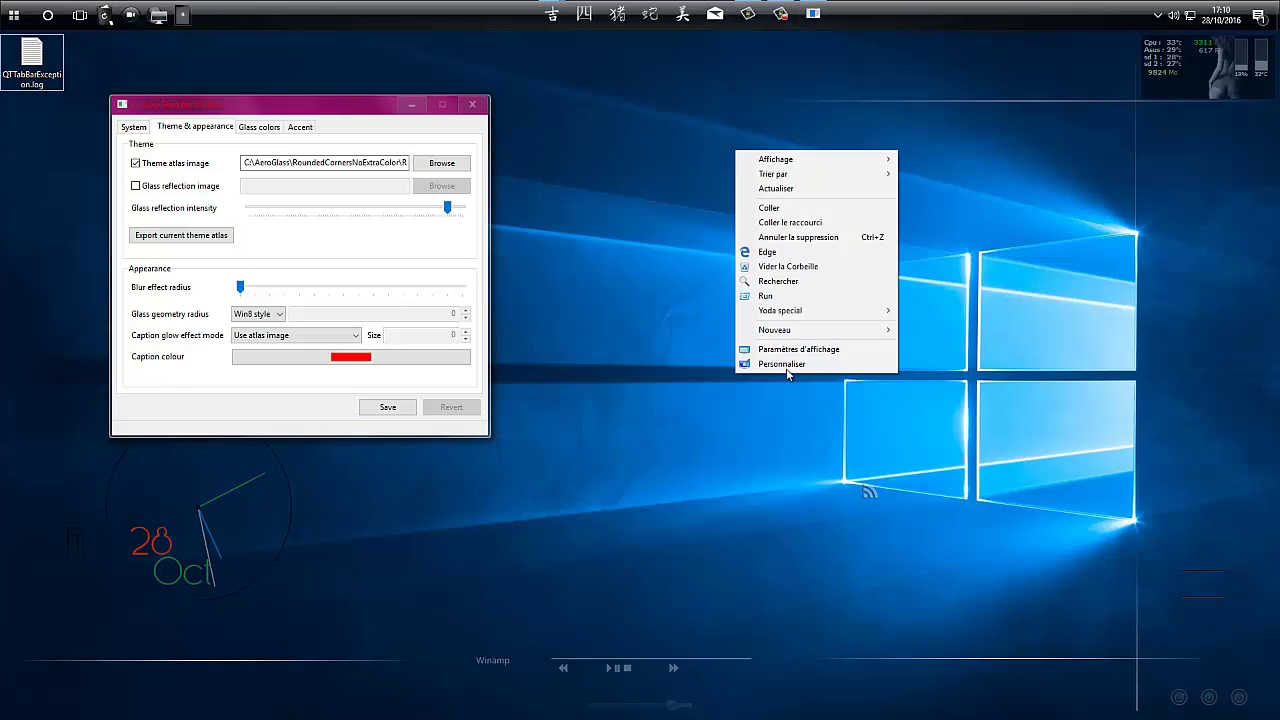
{"action": "left_click", "coordinate": [784, 364]}
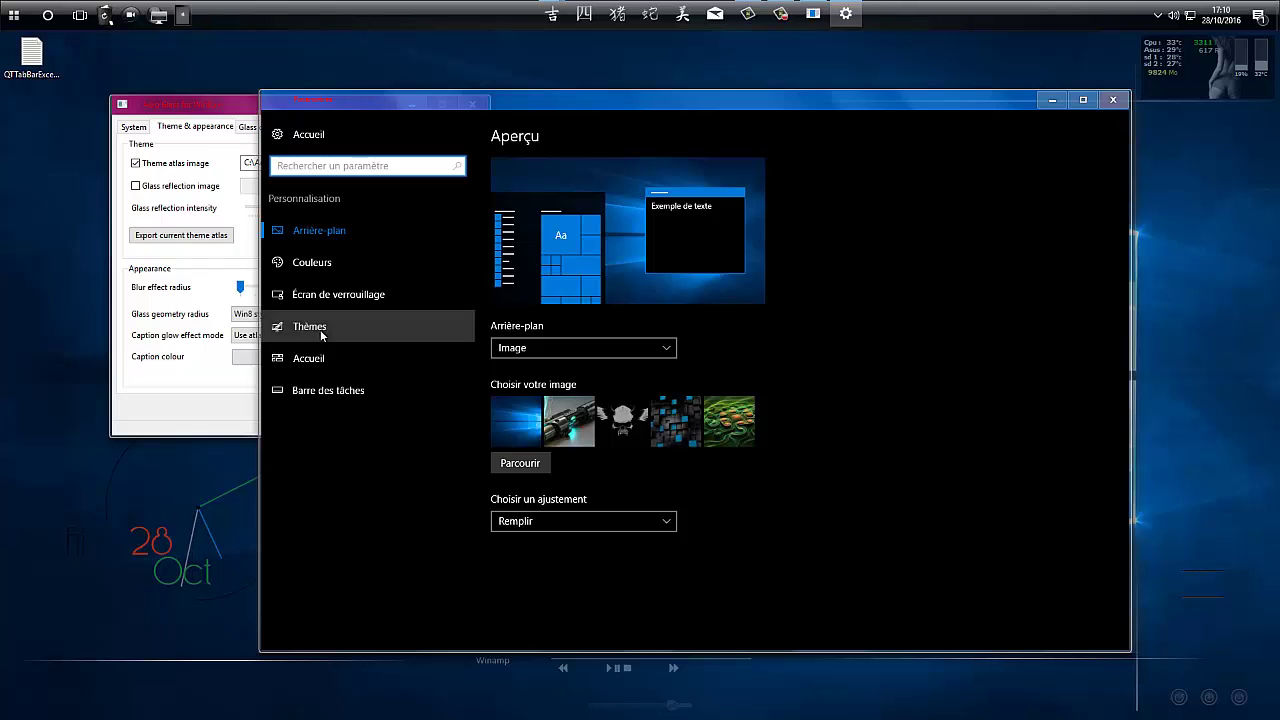
{"action": "left_click", "coordinate": [320, 330]}
{"action": "left_click", "coordinate": [578, 164]}
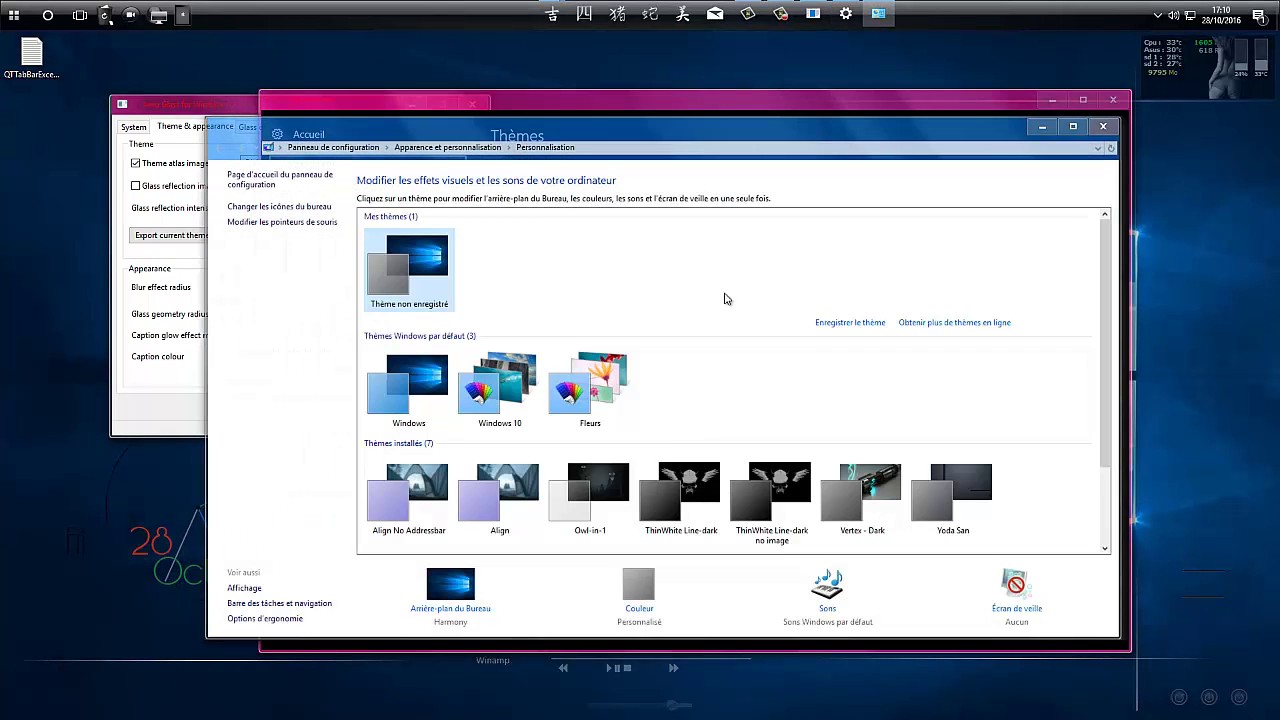
{"action": "scroll", "coordinate": [900, 318], "scroll_direction": "down", "scroll_amount": 2}
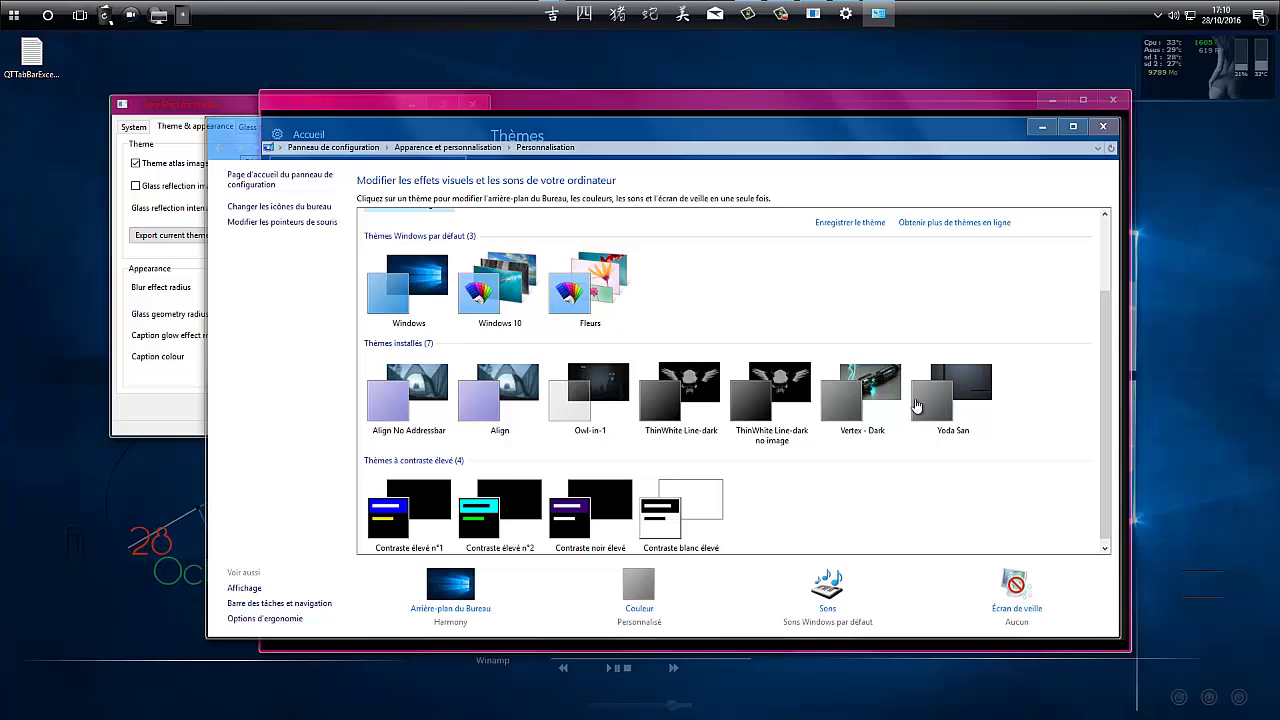
{"action": "left_click", "coordinate": [687, 394]}
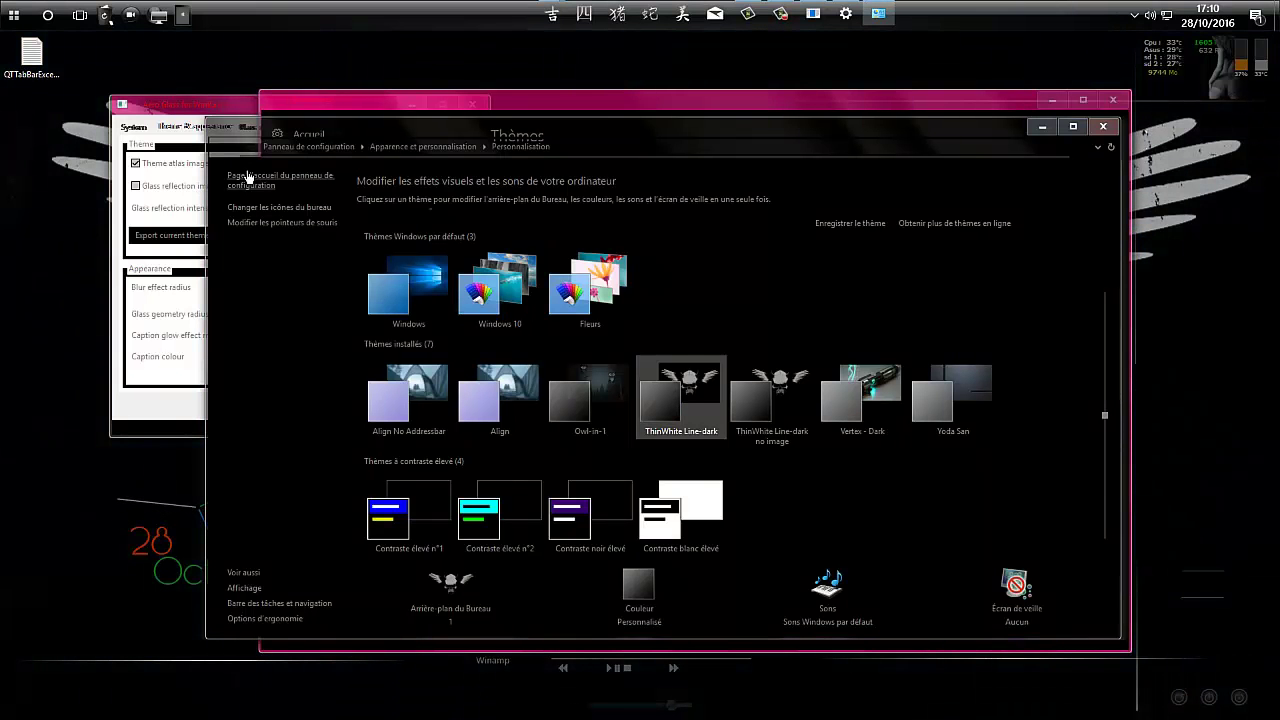
- Turn off the custom theme atlas image in Aero Glass and move the themes window around to examine its native frame
{"action": "left_click", "coordinate": [218, 120]}
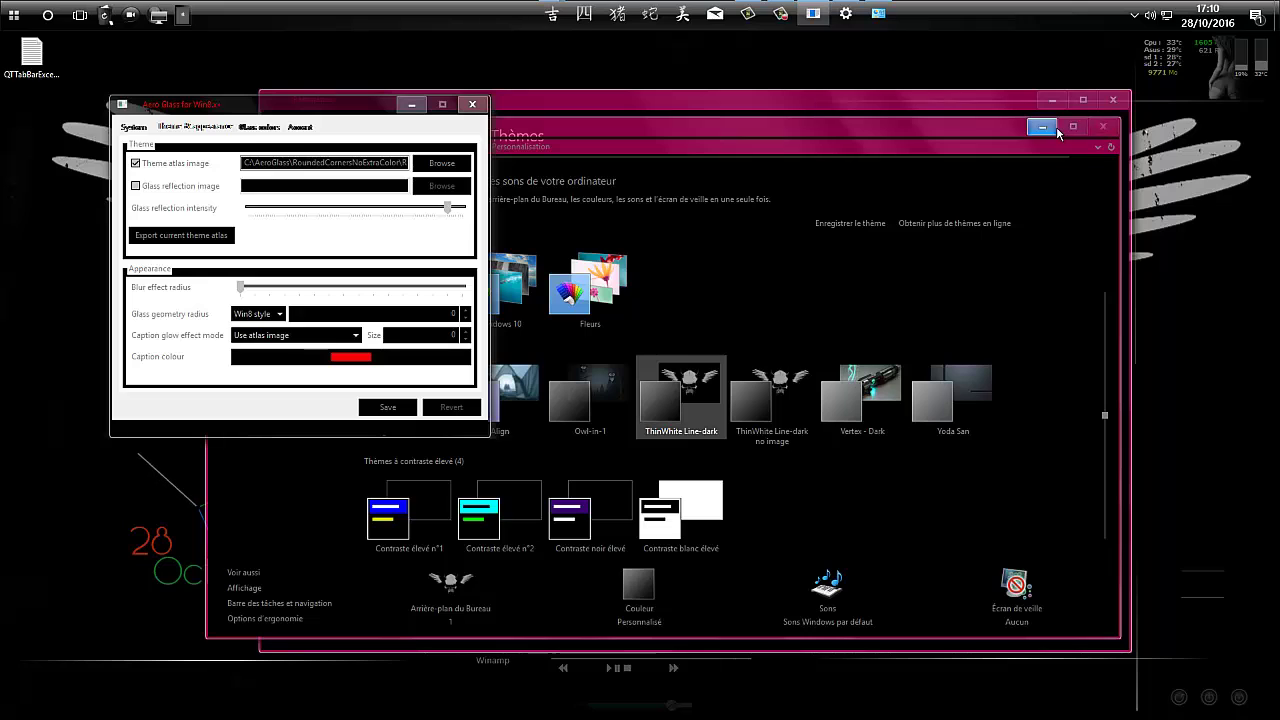
{"action": "left_click", "coordinate": [172, 165]}
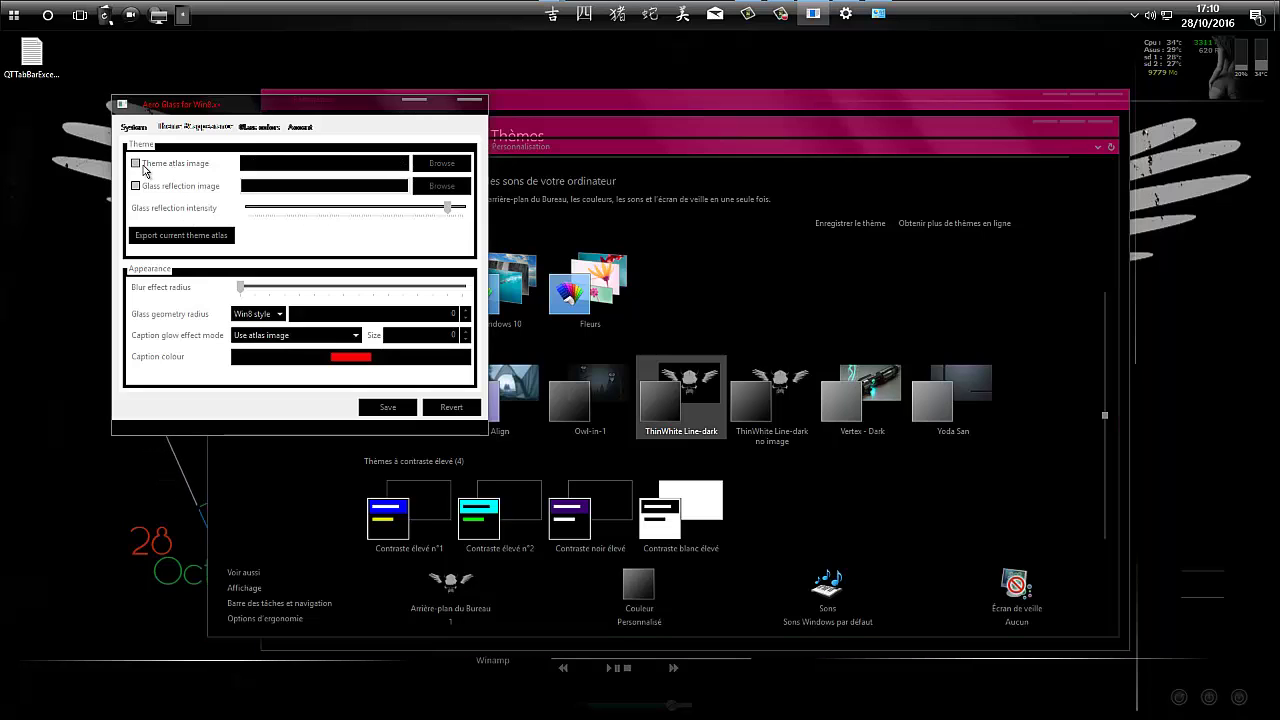
{"action": "left_click_drag", "start_coordinate": [638, 124], "coordinate": [630, 64]}
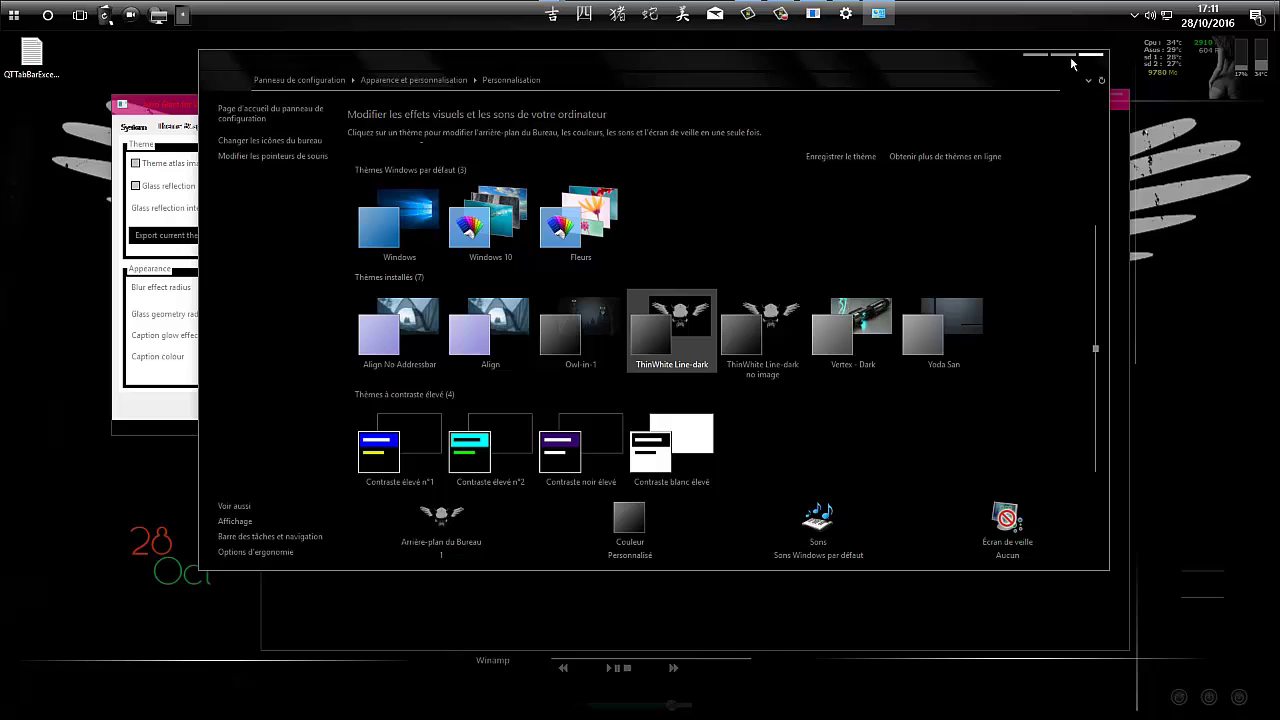
{"action": "left_click_drag", "start_coordinate": [982, 54], "coordinate": [989, 57]}
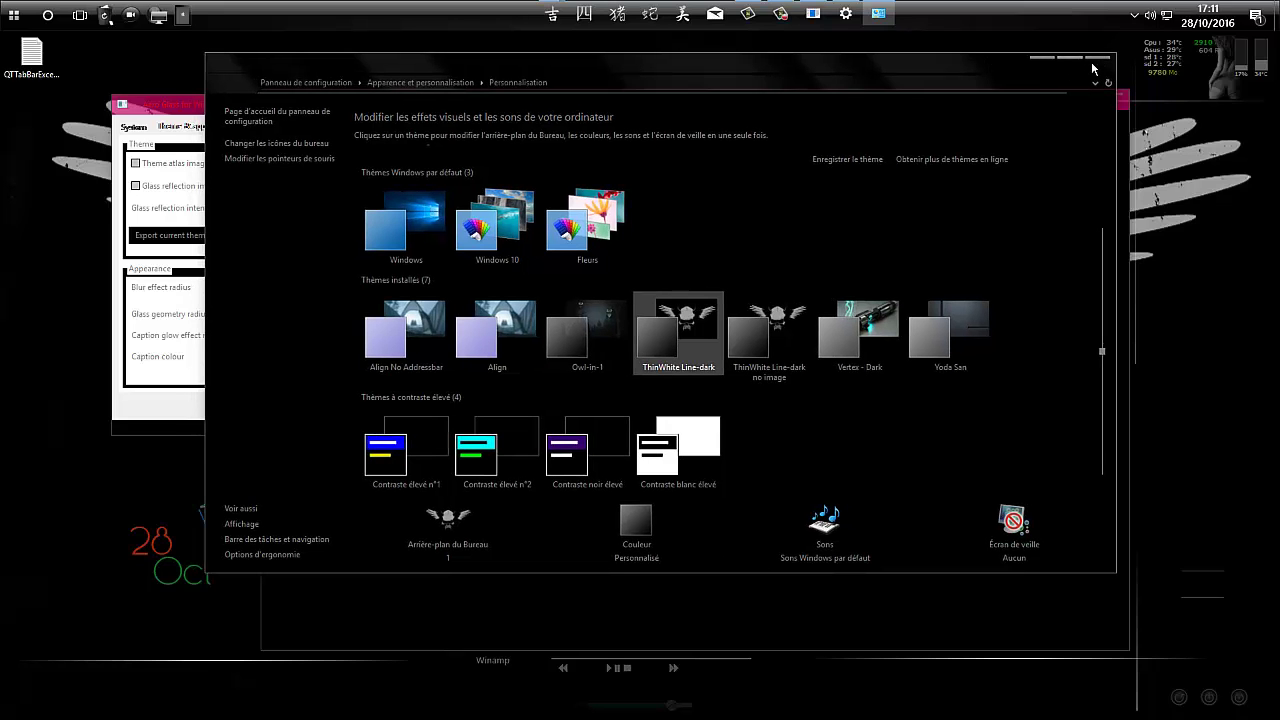
{"action": "left_click", "coordinate": [187, 106]}
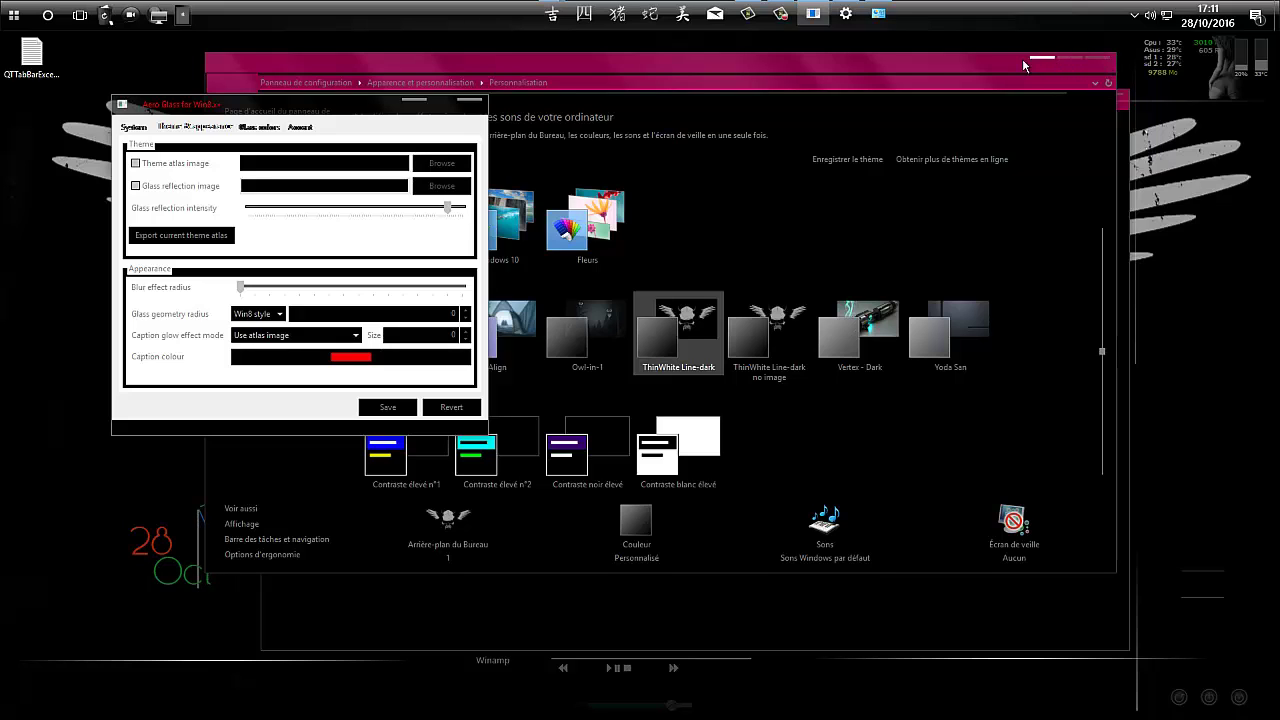
- Export the current theme atlas as gsw into a new folder created on the desktop with the default name
{"action": "left_click", "coordinate": [160, 237]}
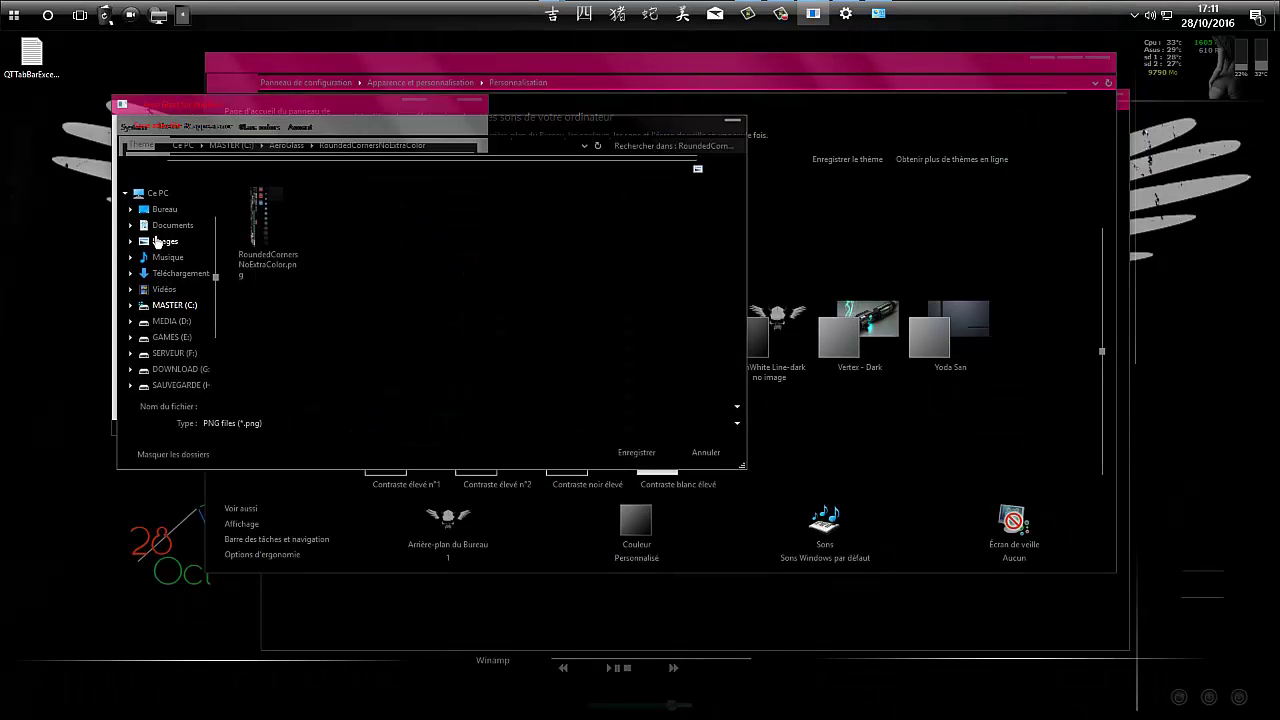
{"action": "left_click", "coordinate": [162, 210]}
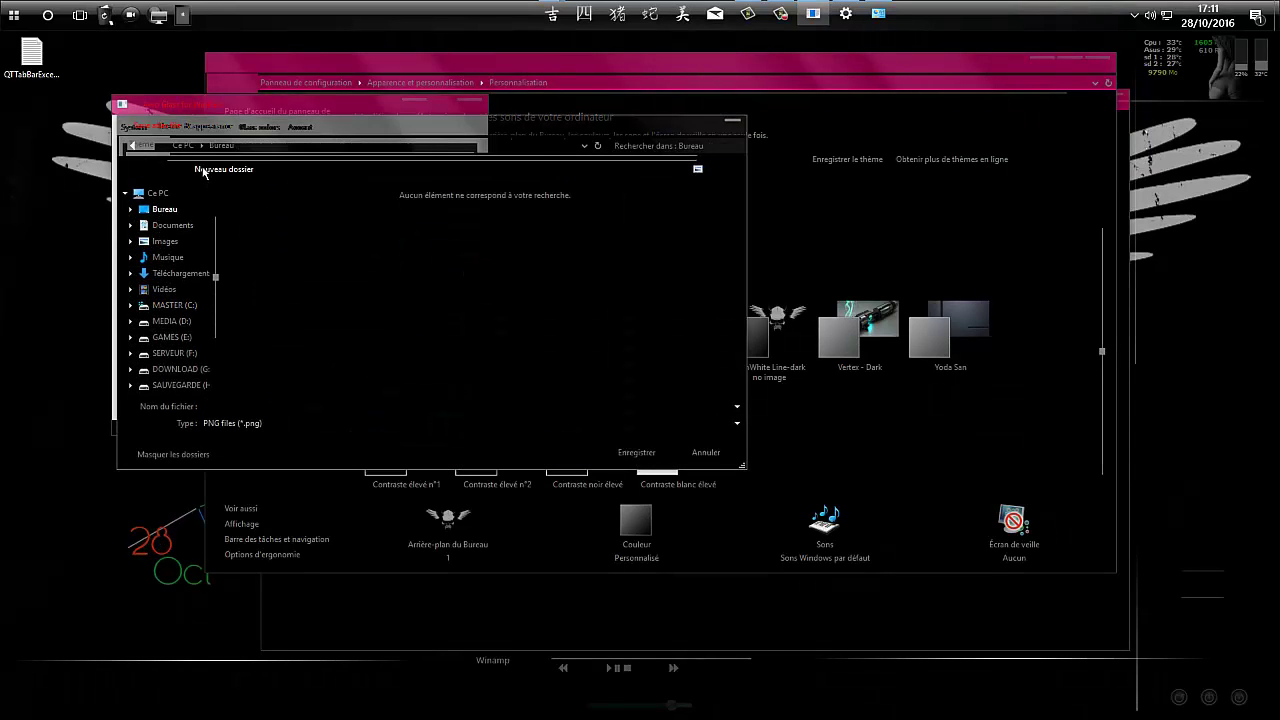
{"action": "left_click", "coordinate": [203, 176]}
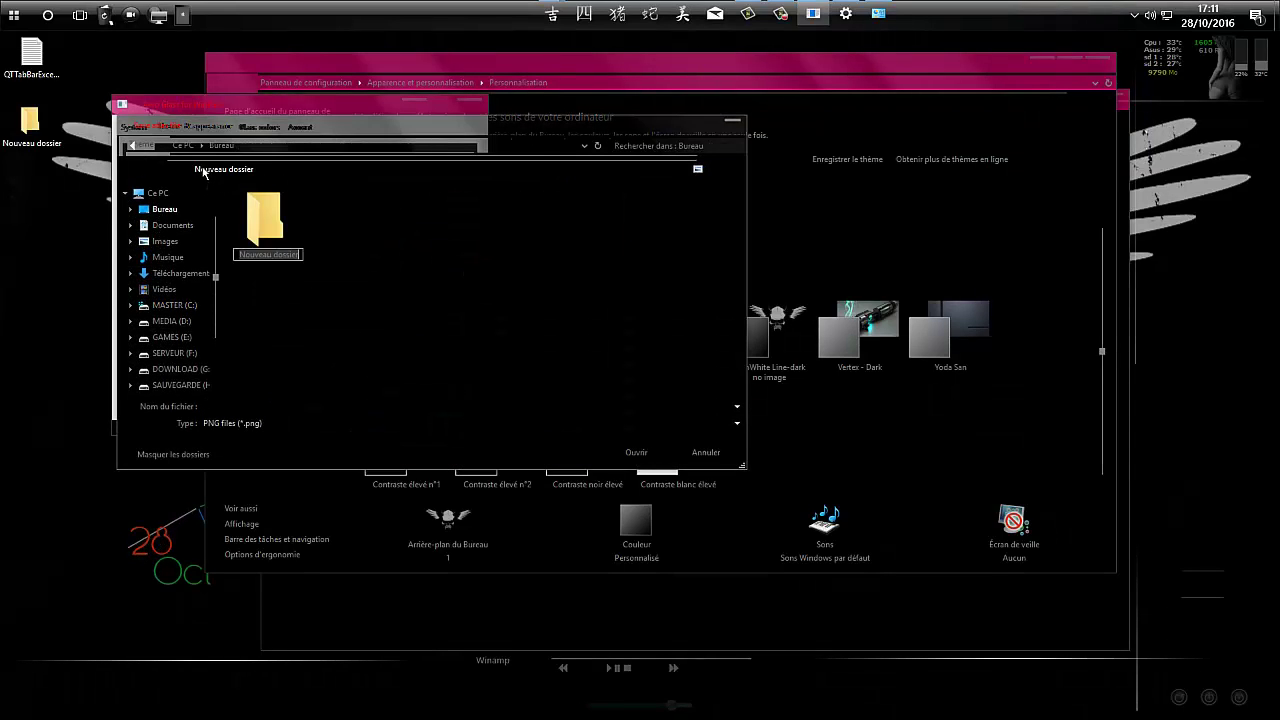
{"action": "left_click", "coordinate": [450, 355]}
{"action": "double_click", "coordinate": [260, 220]}
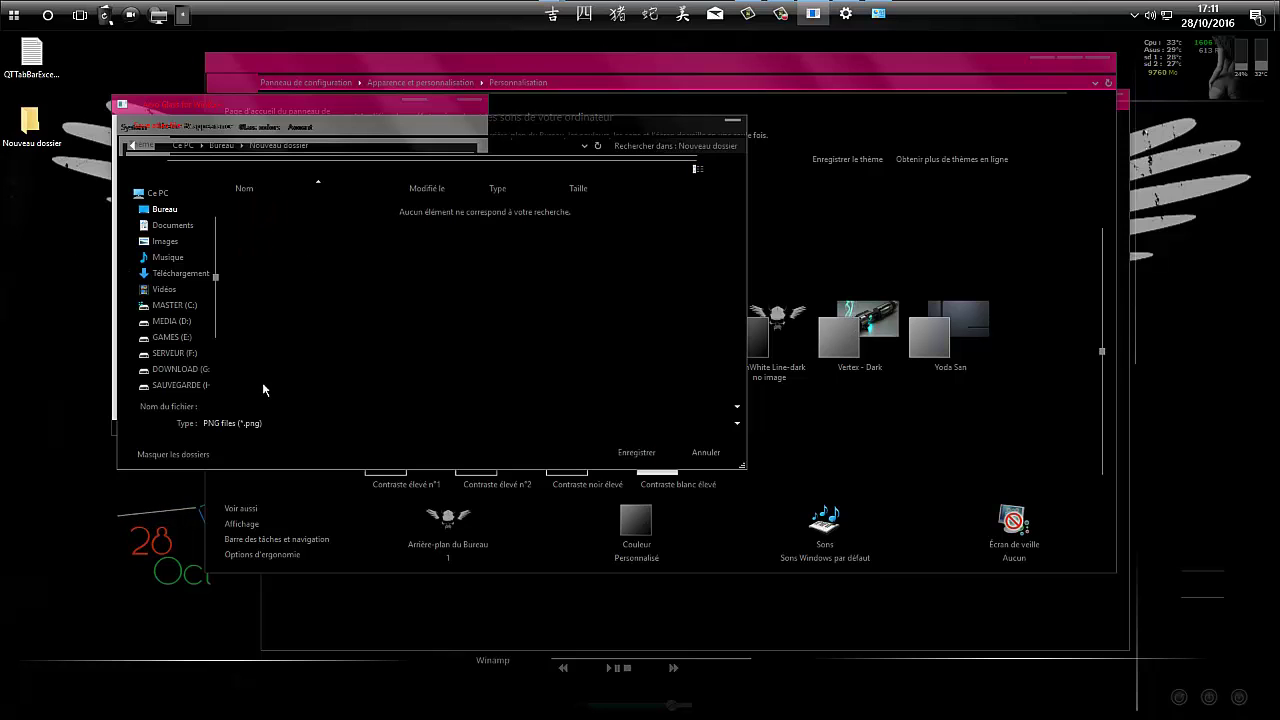
{"action": "left_click", "coordinate": [265, 404]}
{"action": "type", "text": "gsw"}
{"action": "left_click", "coordinate": [634, 452]}
- Open the new desktop folder, examine the exported gsw.png and its layout file, and close the folder
{"action": "double_click", "coordinate": [32, 122]}
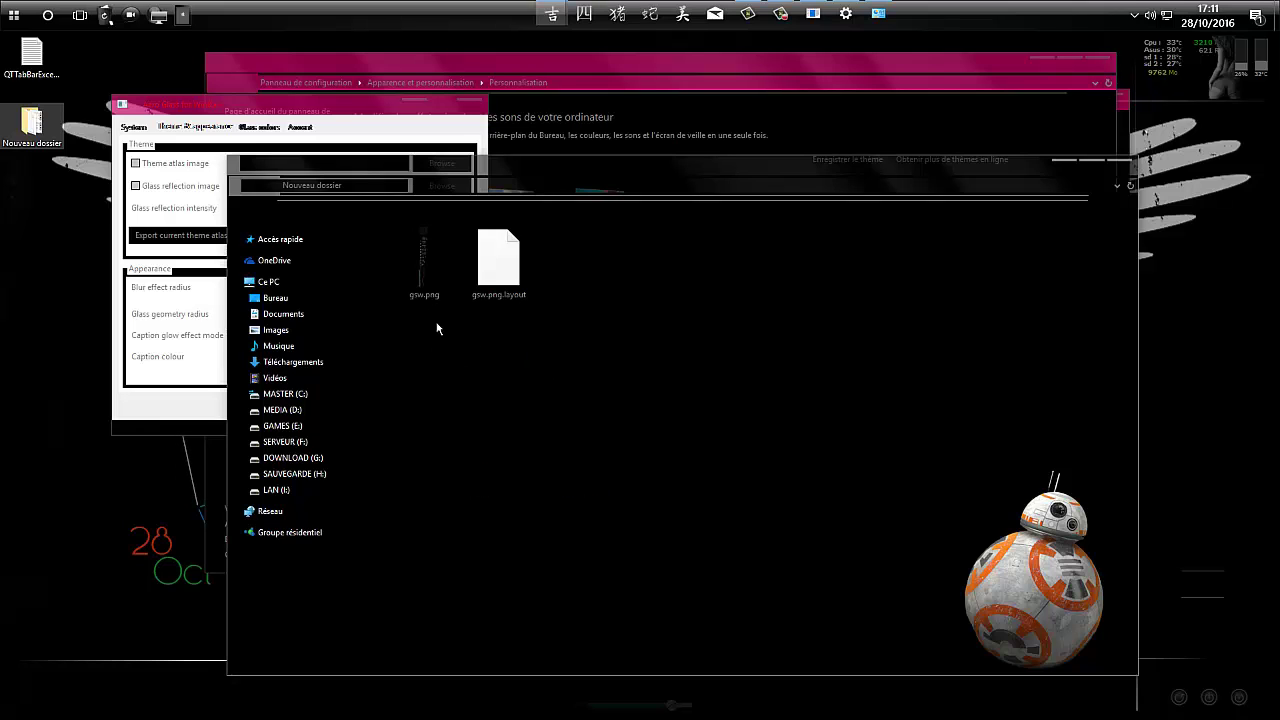
{"action": "mouse_move", "coordinate": [479, 292]}
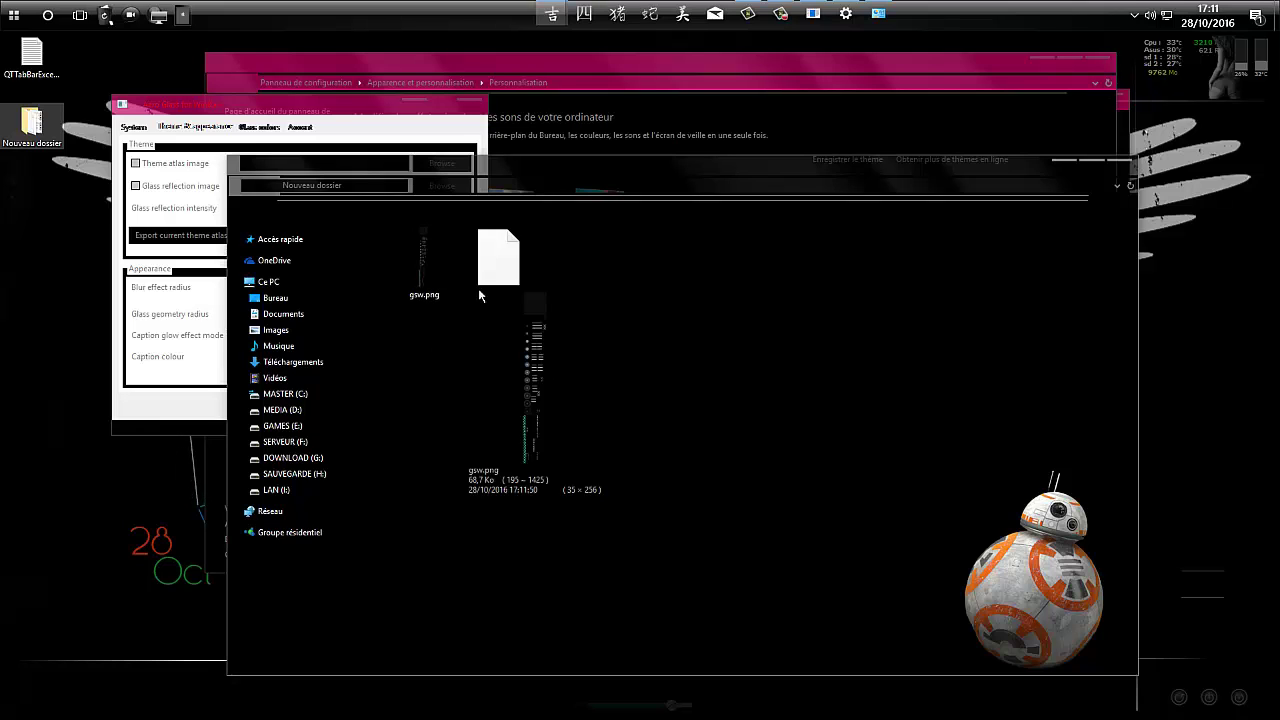
{"action": "left_click", "coordinate": [1121, 166]}
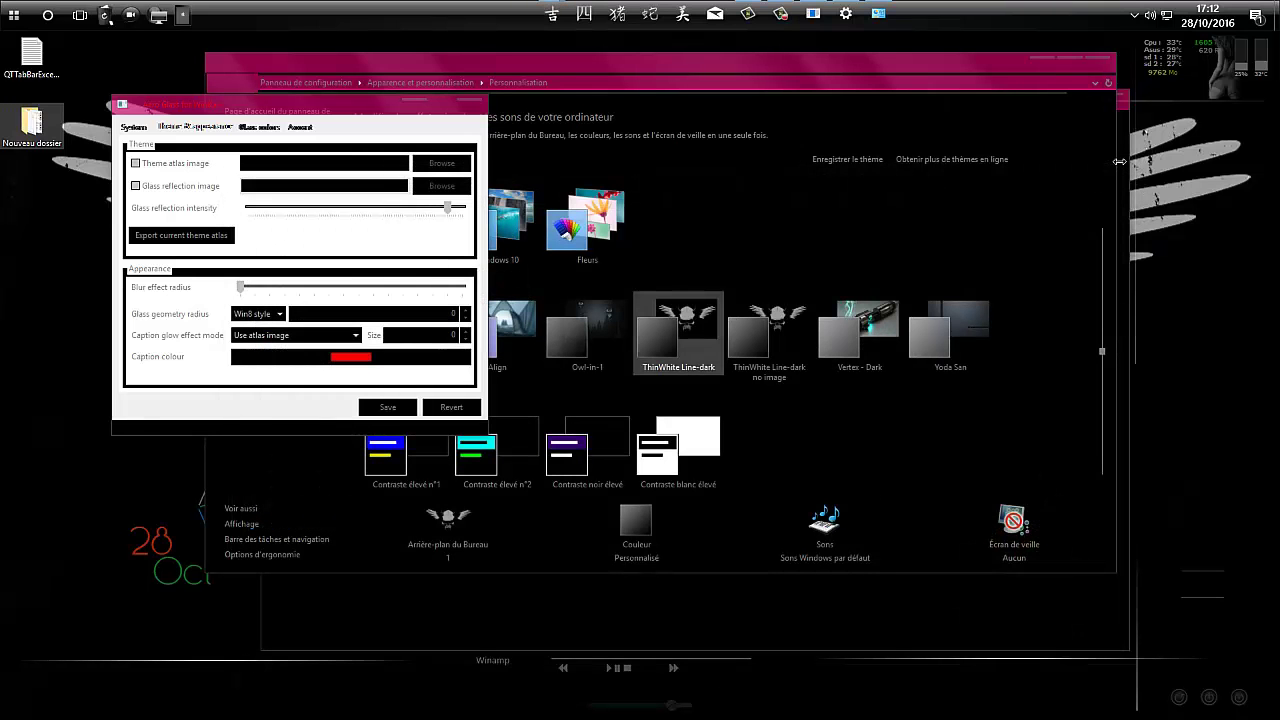
- Minimize the Aero Glass settings, reopen the Windows theme settings, apply the Vertex - Dark theme, and close the themes window
{"action": "left_click", "coordinate": [415, 102]}
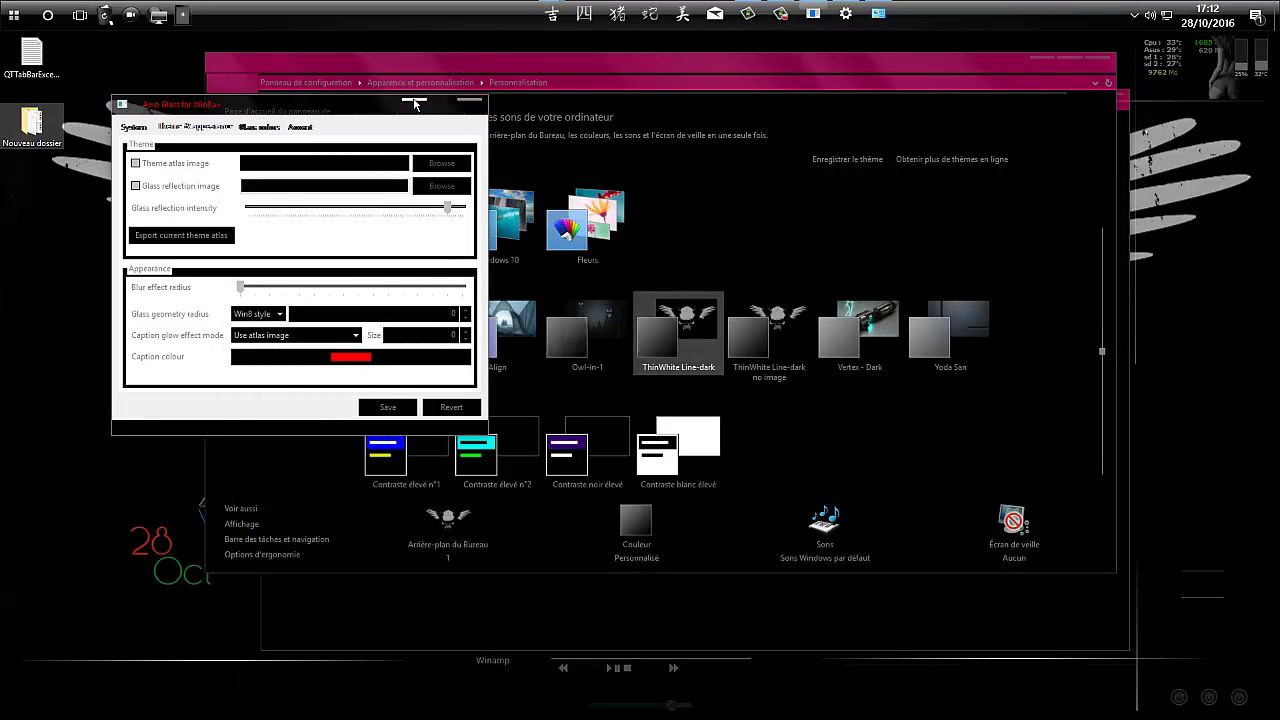
{"action": "left_click", "coordinate": [1106, 62]}
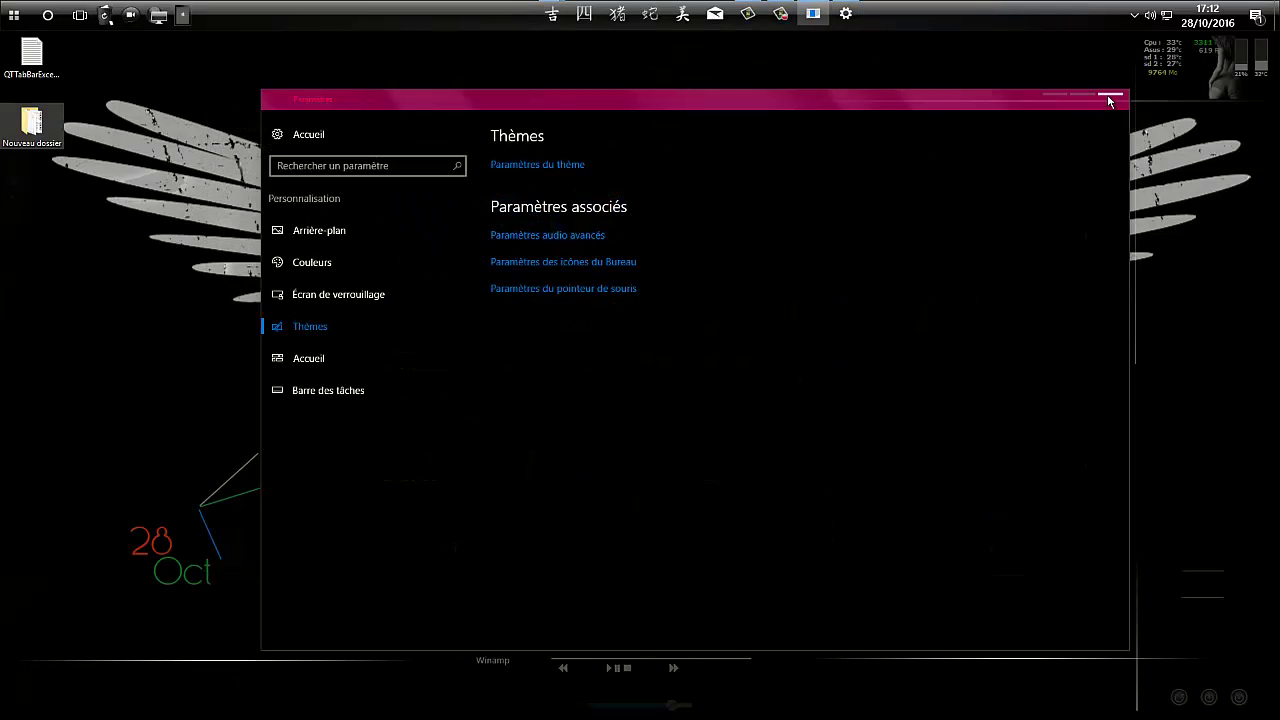
{"action": "left_click", "coordinate": [560, 166]}
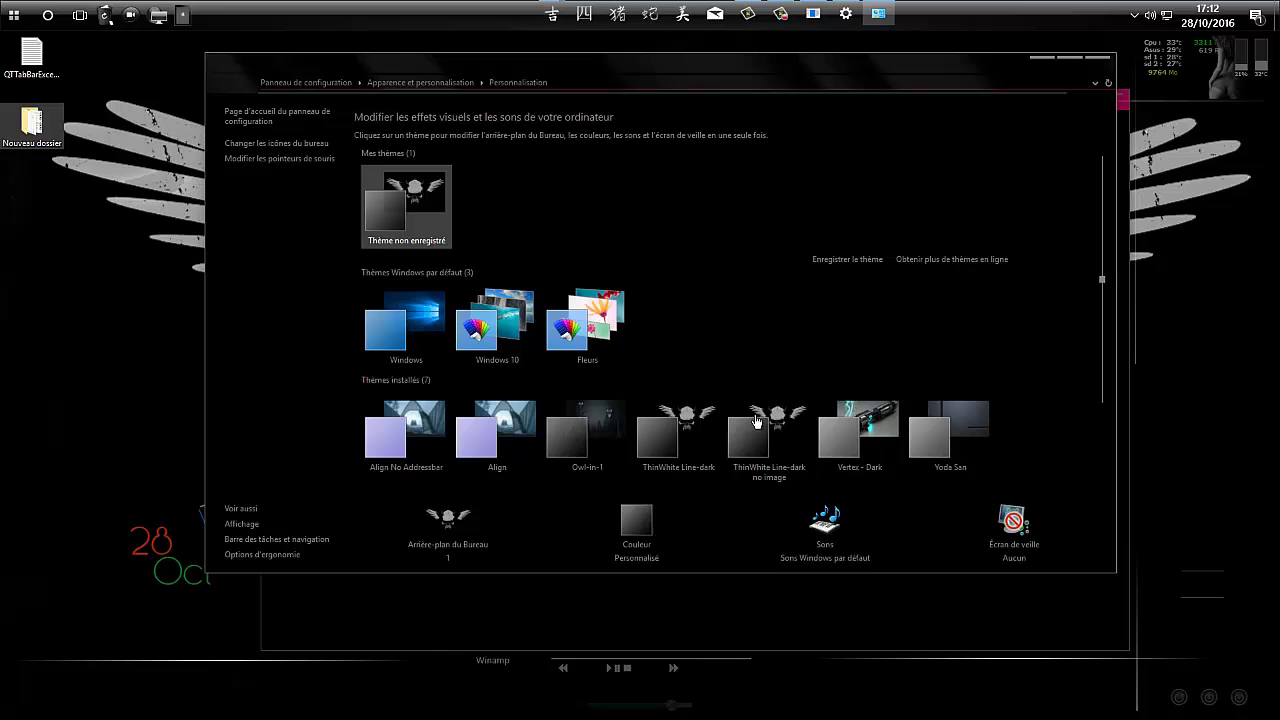
{"action": "left_click", "coordinate": [869, 430]}
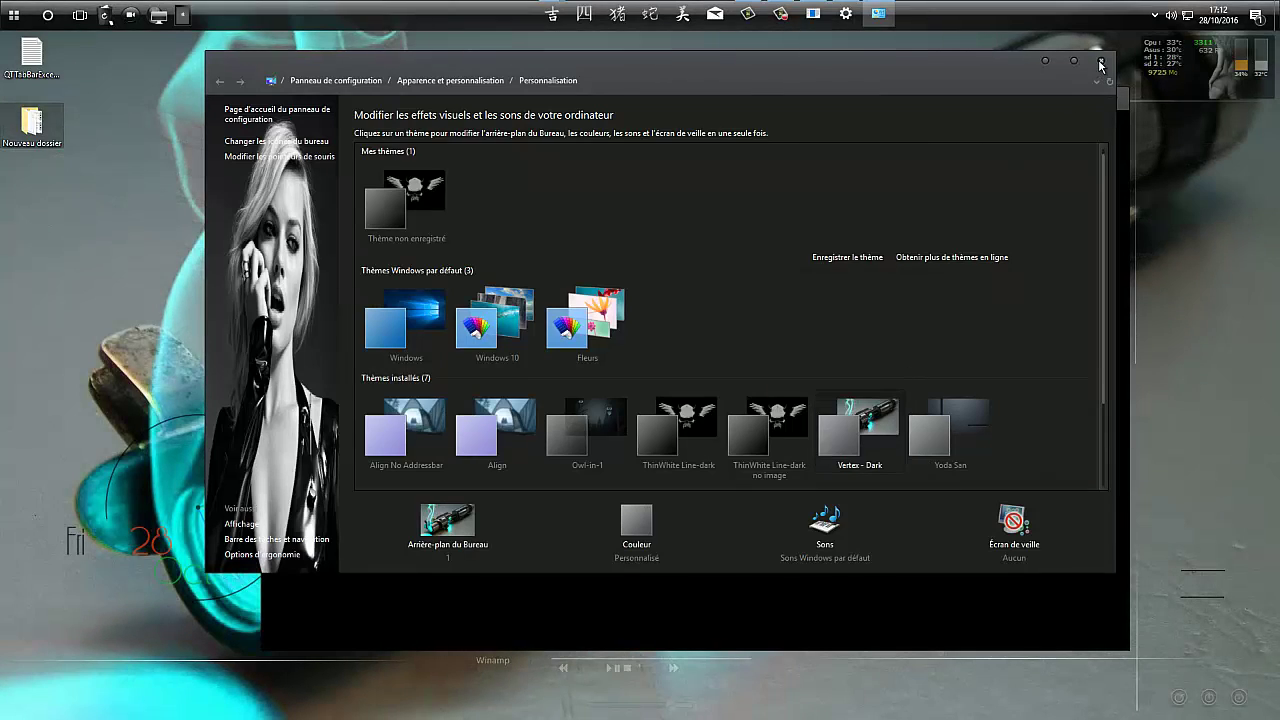
{"action": "left_click", "coordinate": [1101, 64]}
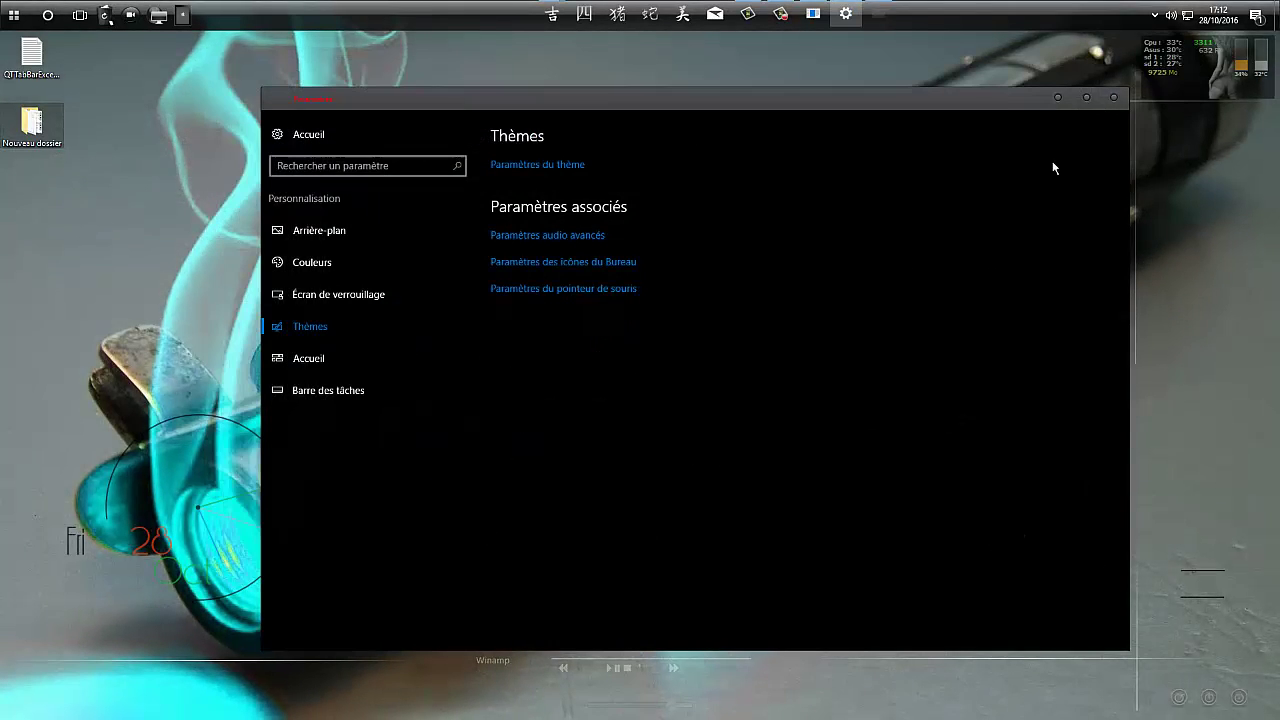
- Restore the Aero Glass settings and move the Windows settings window around to compare the Vertex - Dark frames and buttons
{"action": "left_click_drag", "start_coordinate": [992, 97], "coordinate": [910, 97]}
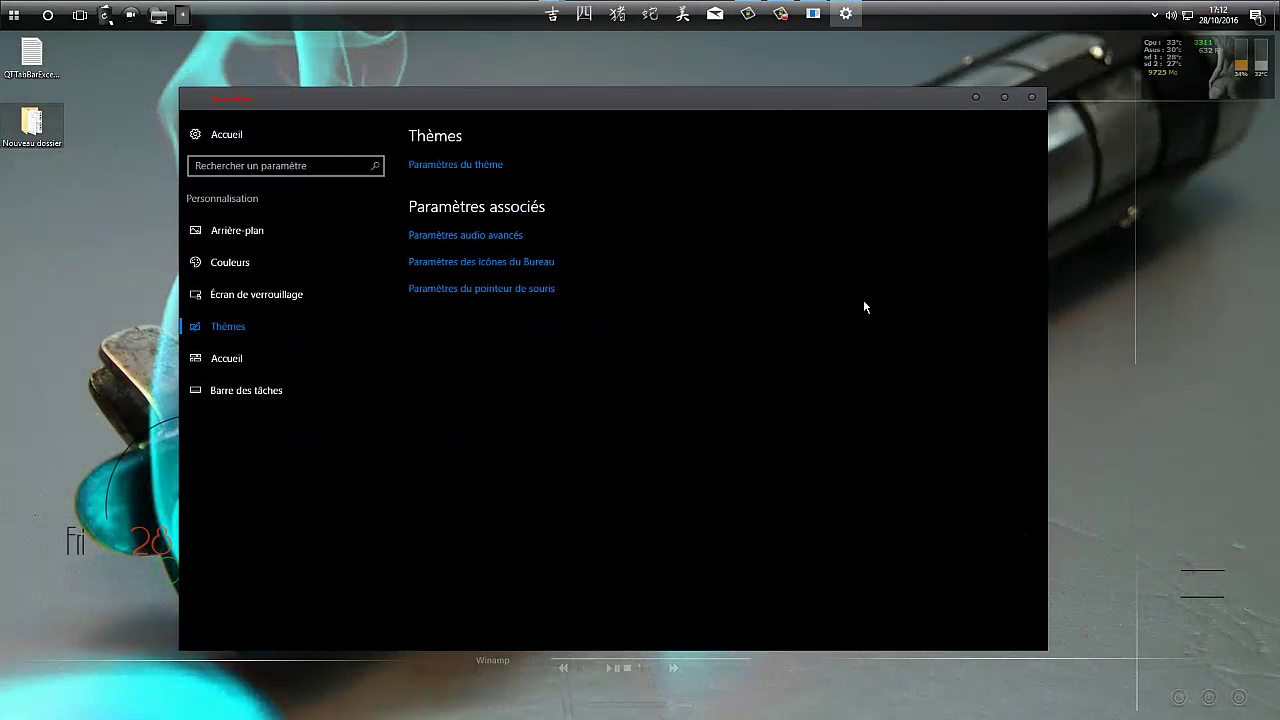
{"action": "left_click", "coordinate": [815, 14]}
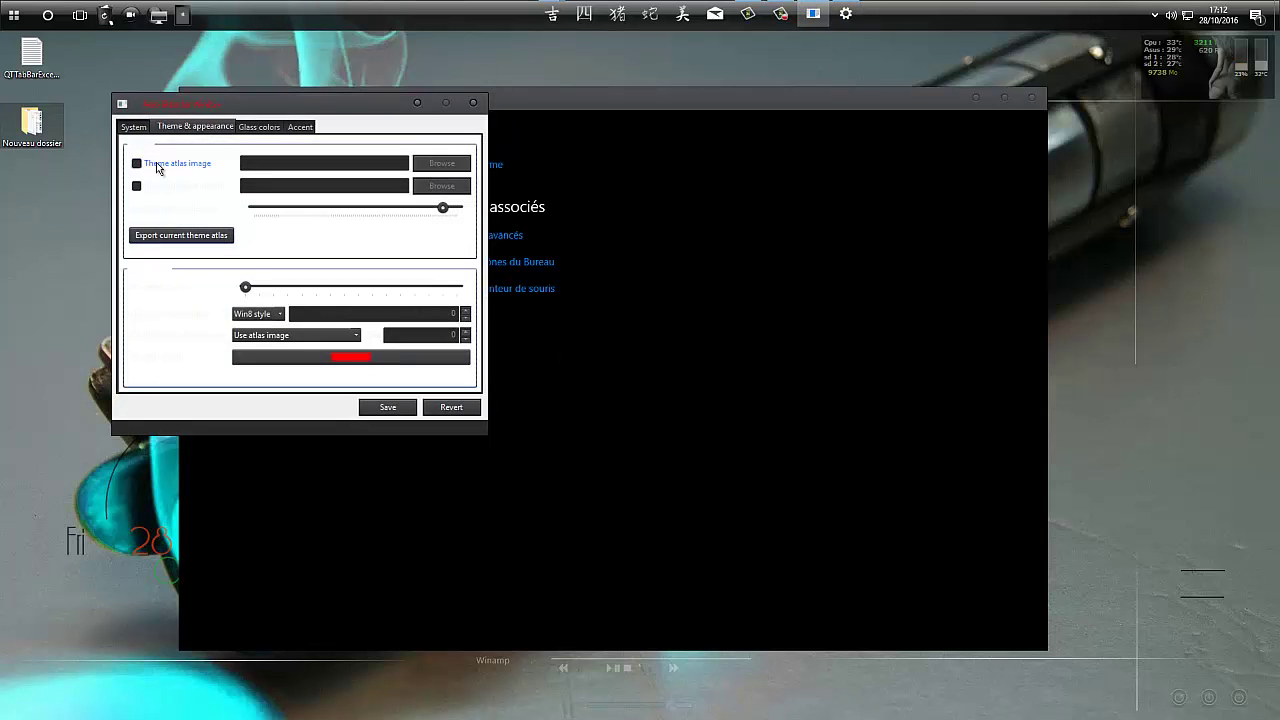
{"action": "left_click", "coordinate": [668, 99]}
{"action": "left_click_drag", "start_coordinate": [917, 107], "coordinate": [1004, 131]}
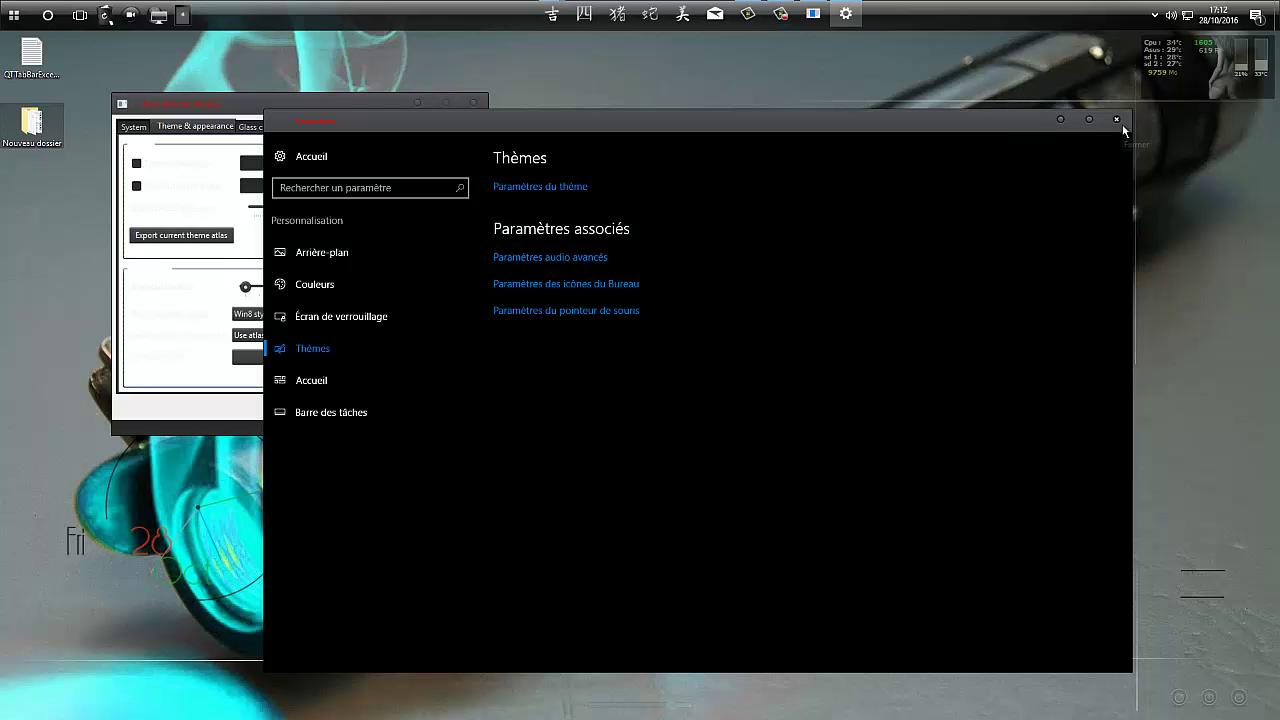
- Enable the theme atlas image, load gsw.png from the new desktop folder, save the change, and minimize the Aero Glass settings
{"action": "left_click", "coordinate": [137, 164]}
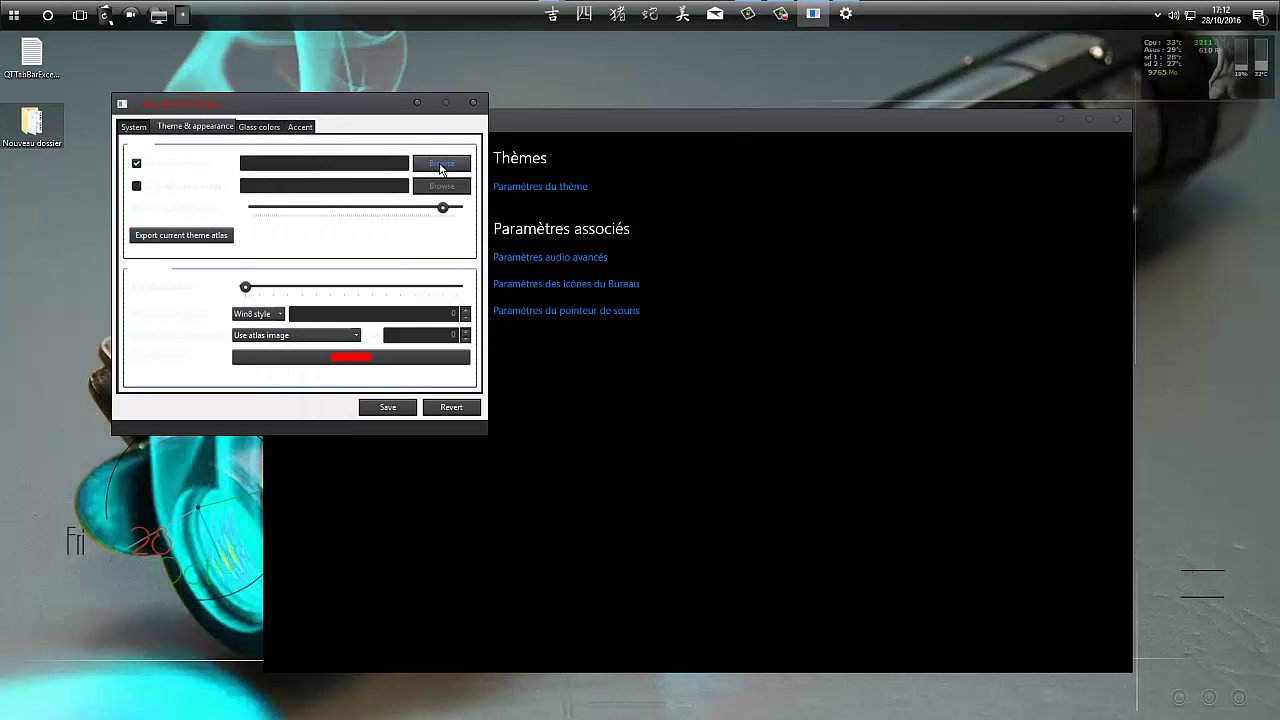
{"action": "left_click", "coordinate": [440, 164]}
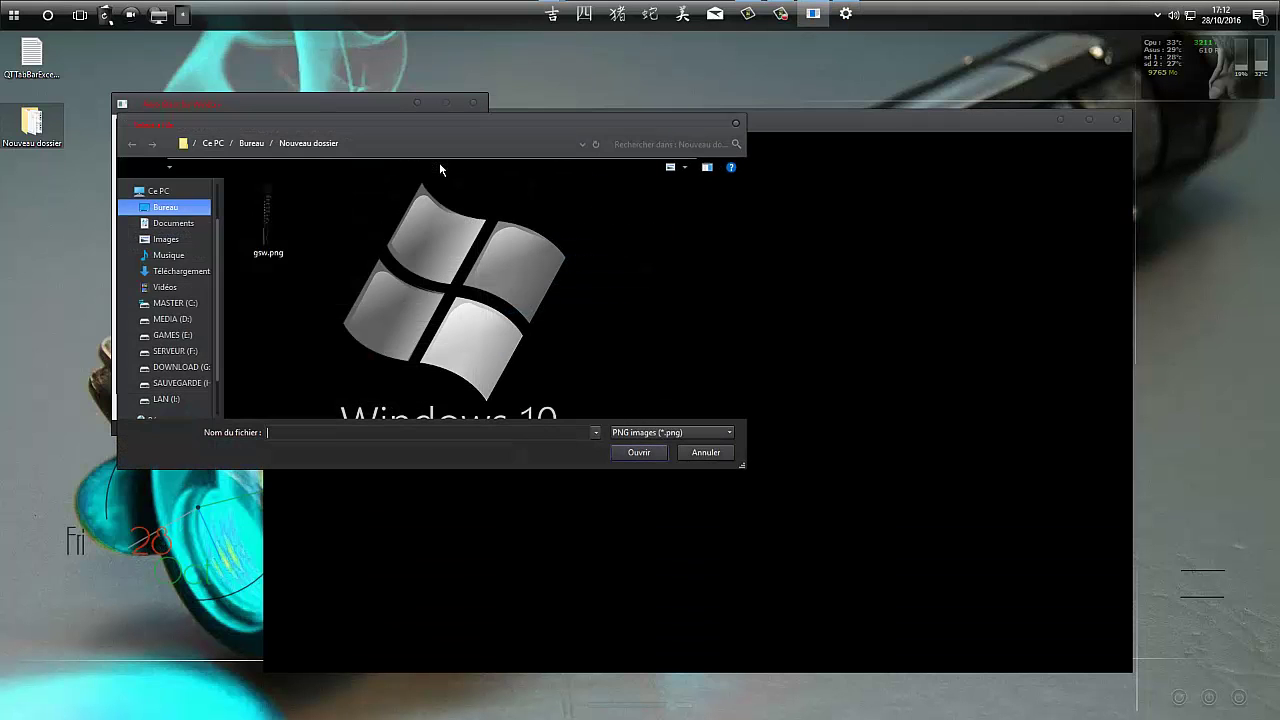
{"action": "left_click", "coordinate": [269, 230]}
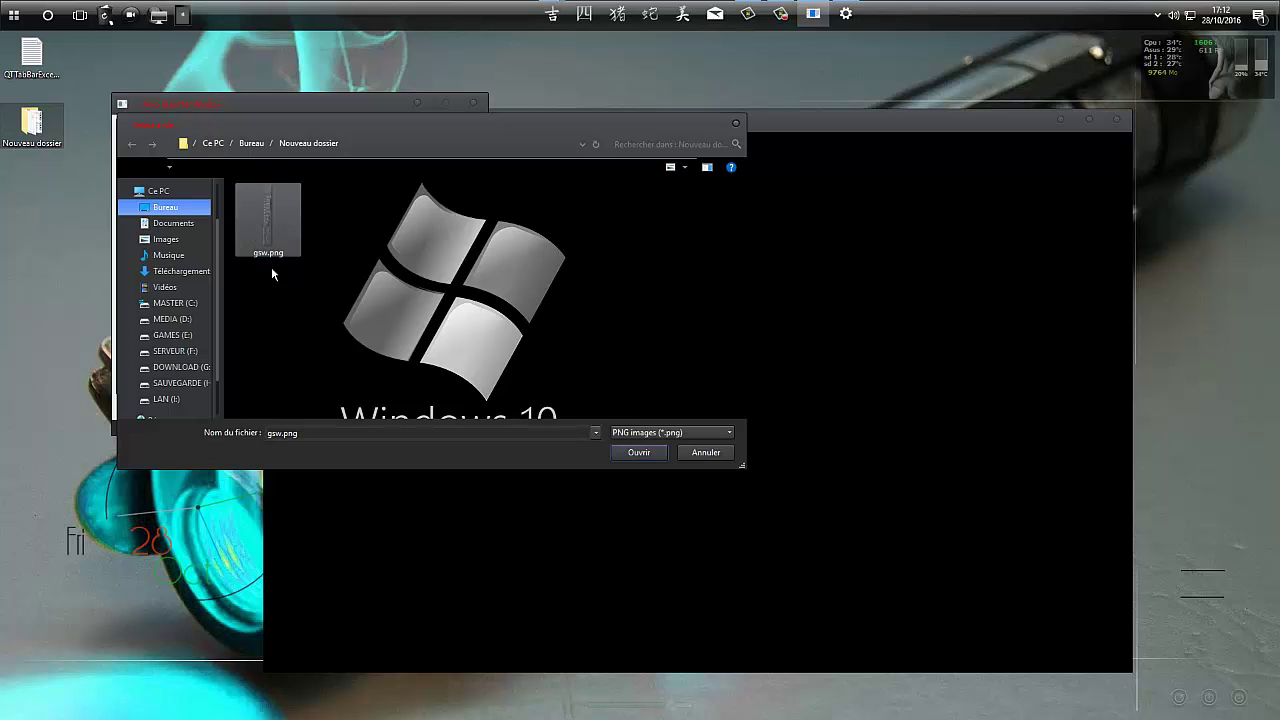
{"action": "left_click", "coordinate": [625, 452]}
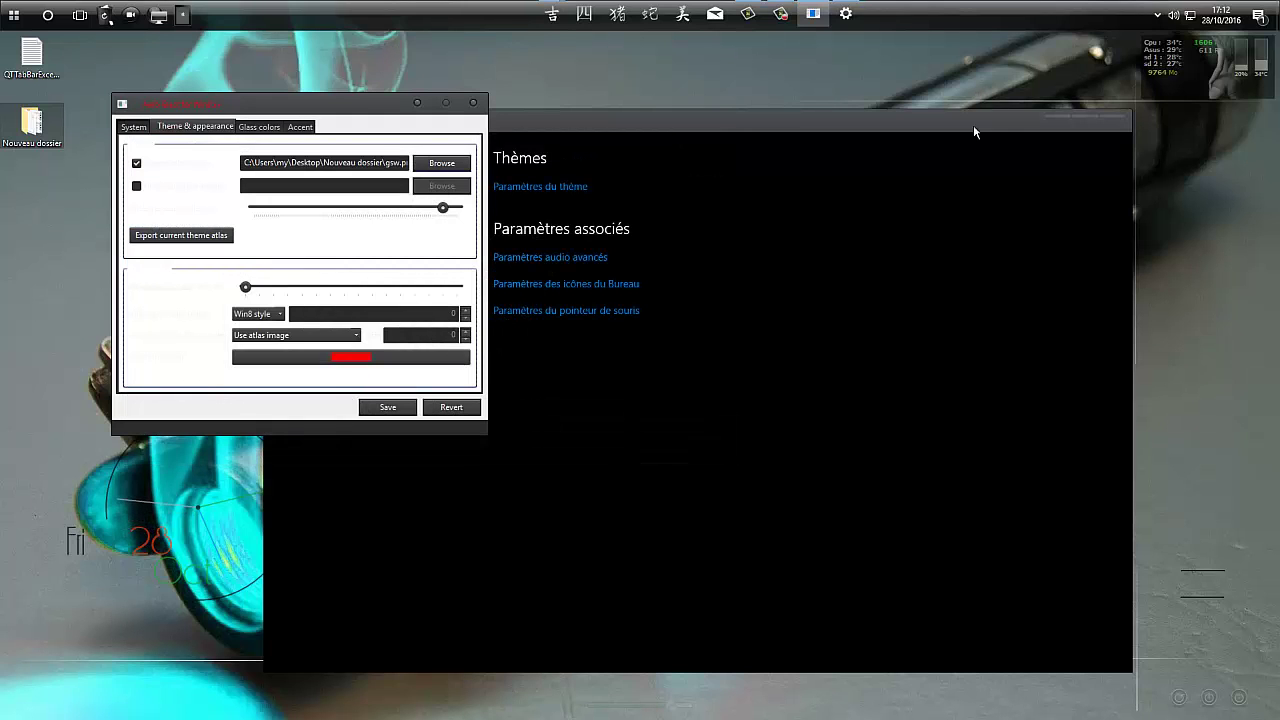
{"action": "left_click", "coordinate": [385, 410]}
{"action": "left_click", "coordinate": [416, 102]}
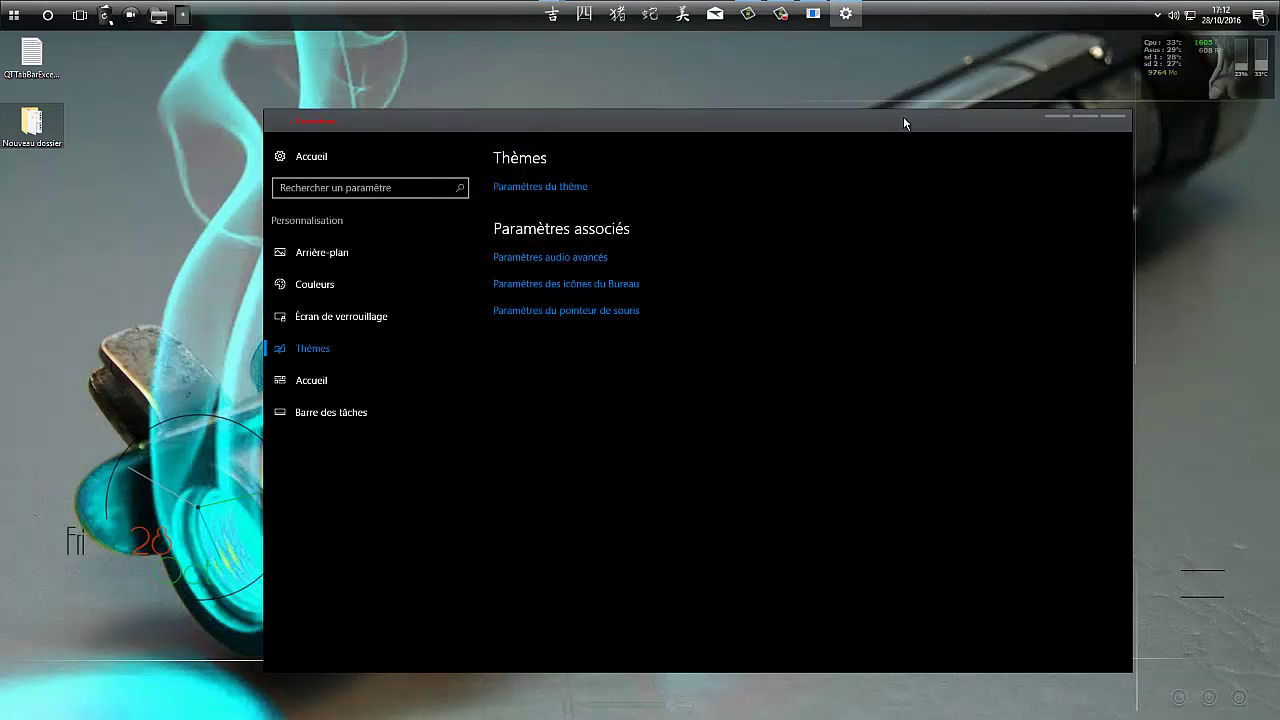
- Move the Windows settings window around to examine the exported atlas's caption buttons on its frame, and close the window
{"action": "left_click_drag", "start_coordinate": [903, 116], "coordinate": [860, 90]}
{"action": "left_click_drag", "start_coordinate": [749, 93], "coordinate": [754, 131]}
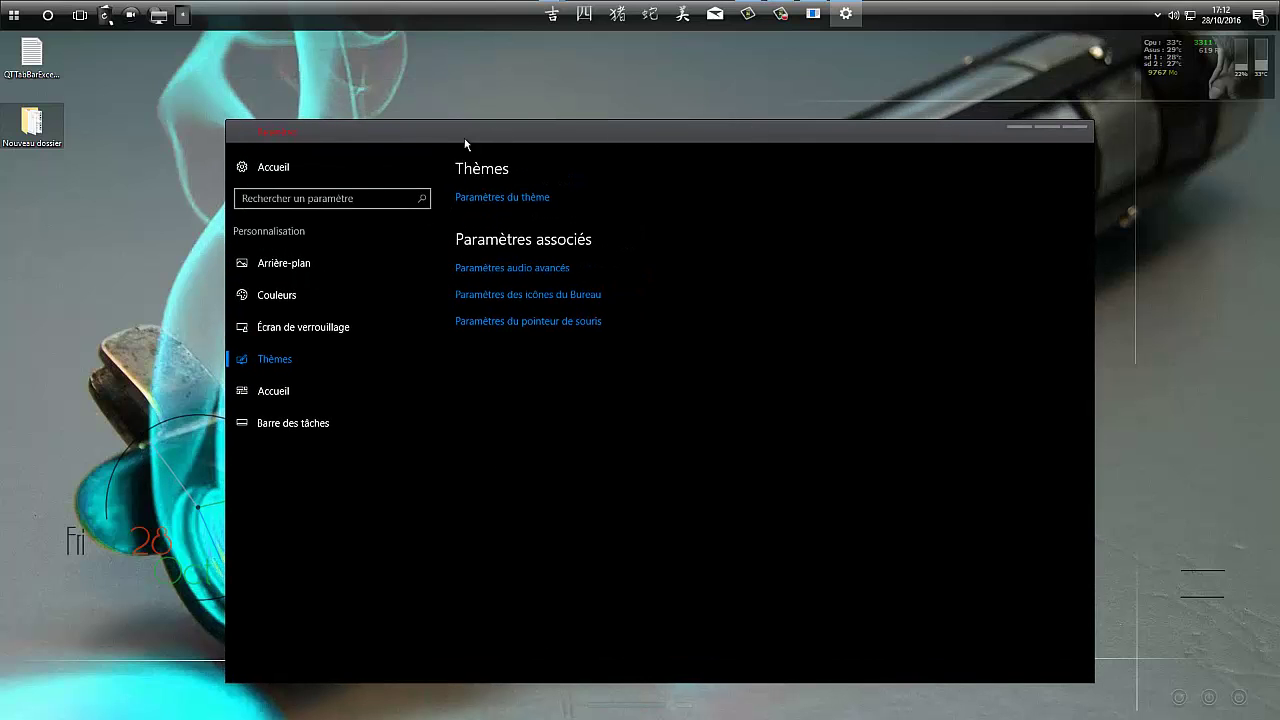
{"action": "left_click_drag", "start_coordinate": [479, 132], "coordinate": [486, 128]}
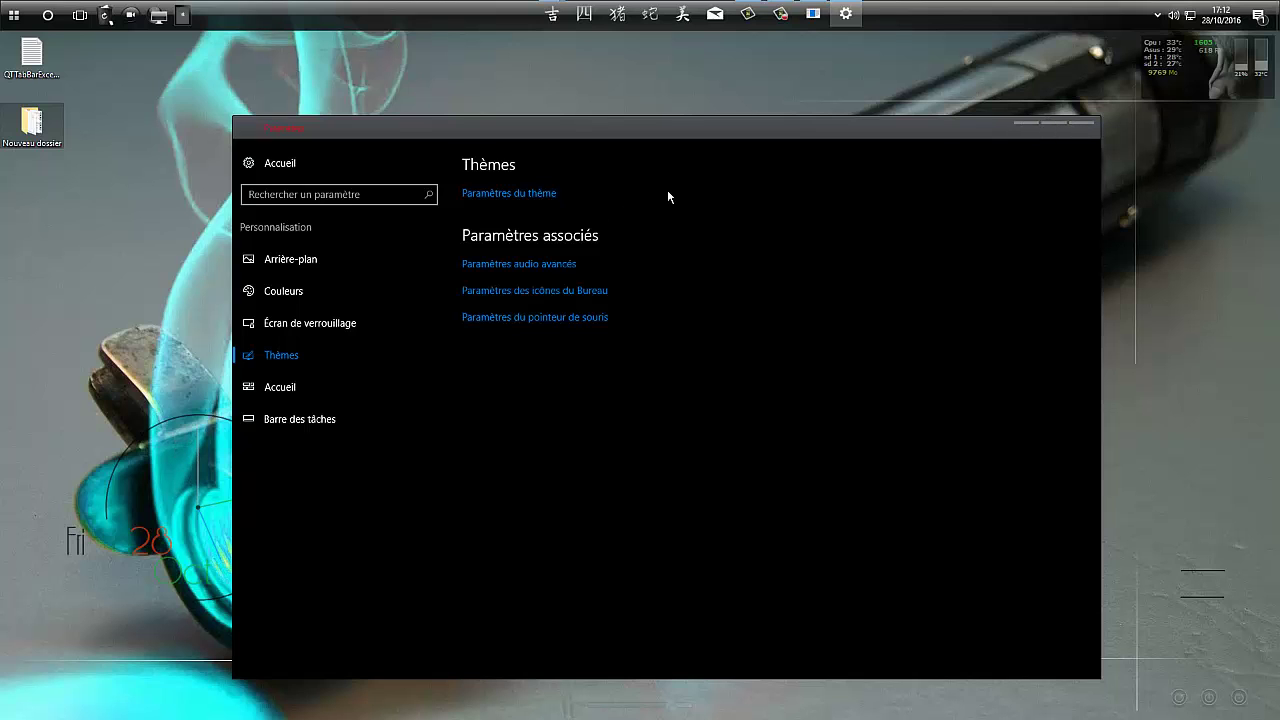
{"action": "left_click", "coordinate": [1082, 123]}
- Close the open AeroGlass folder and reopen the This PC window to examine the atlas's frame and caption buttons
{"action": "right_click", "coordinate": [567, 107]}
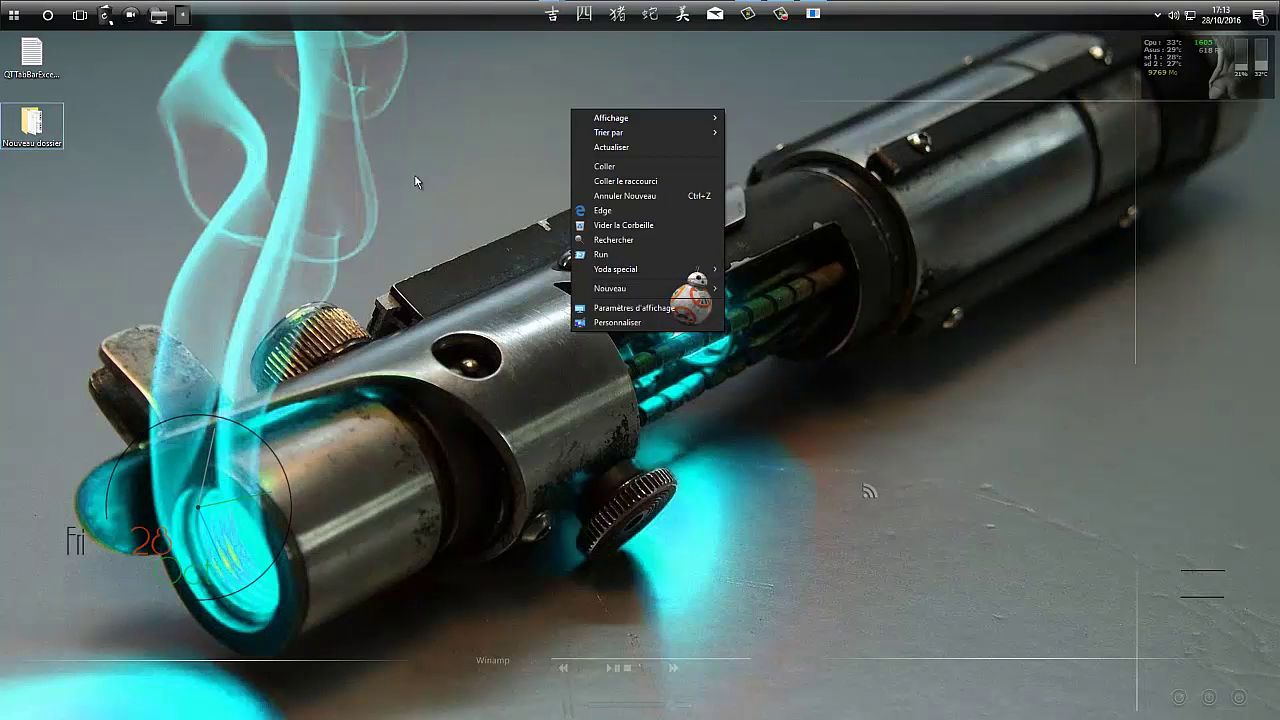
{"action": "key", "text": "Escape"}
{"action": "mouse_move", "coordinate": [556, 19]}
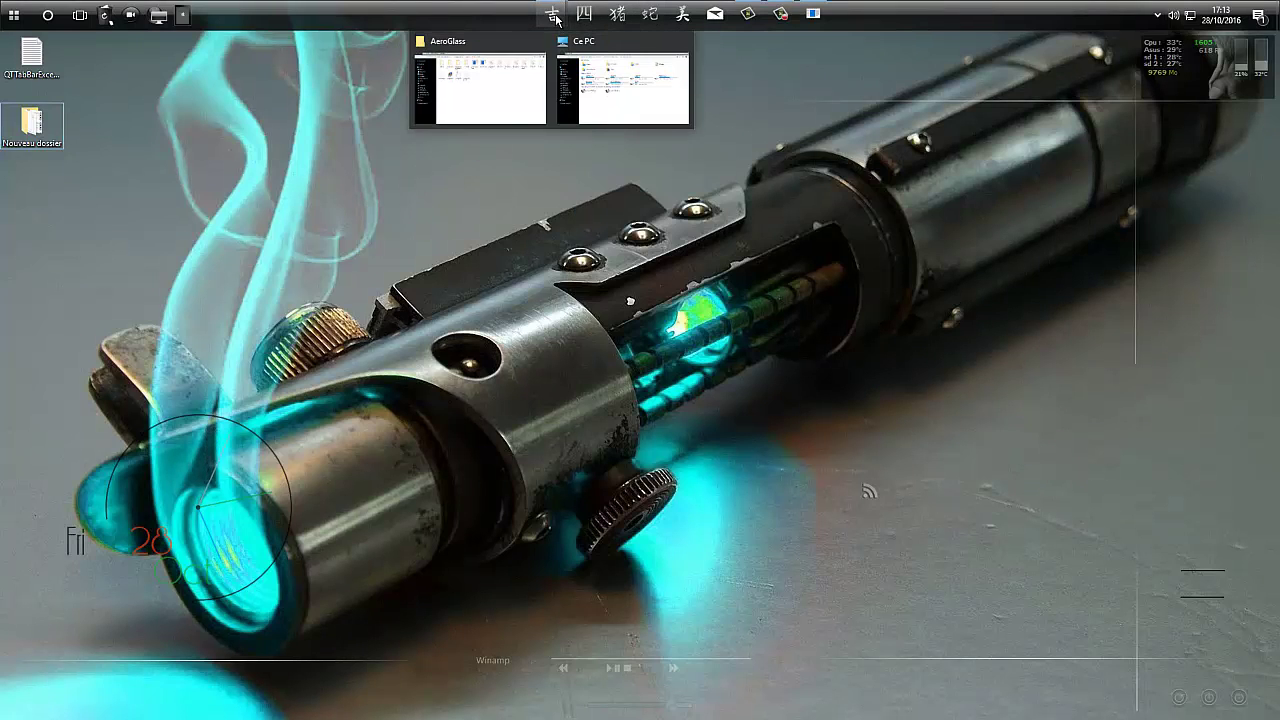
{"action": "left_click", "coordinate": [503, 108]}
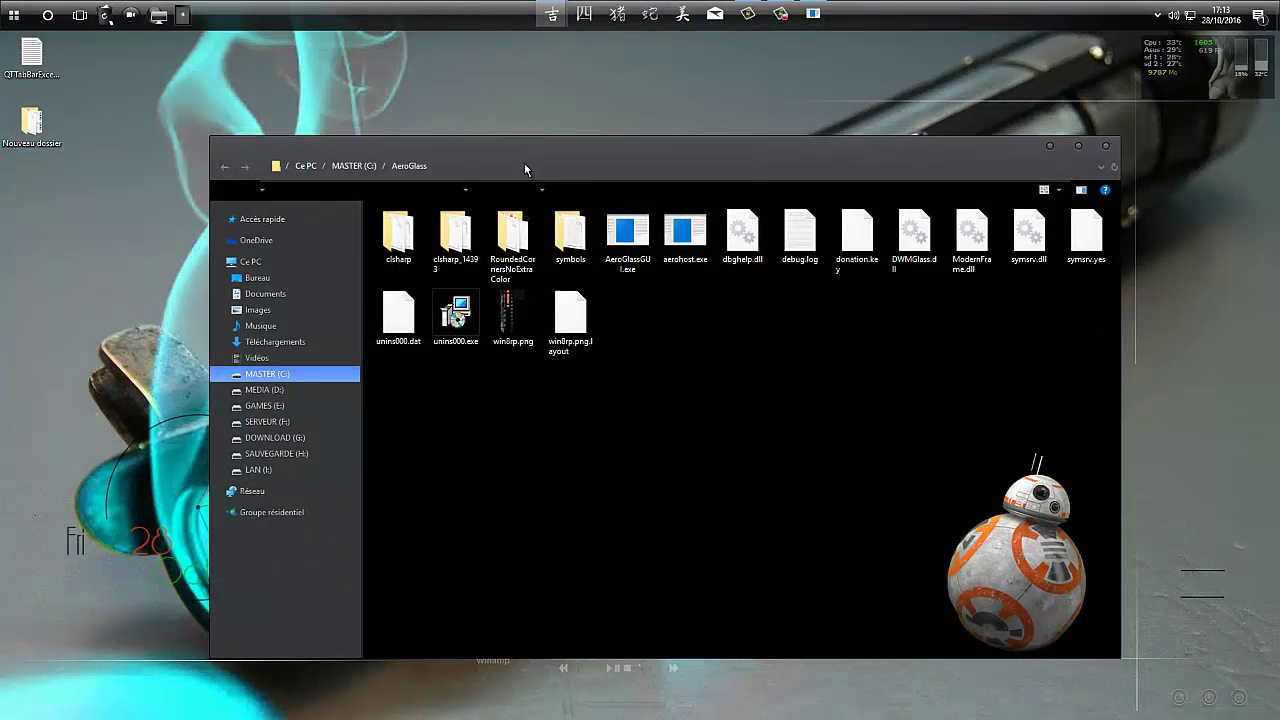
{"action": "left_click", "coordinate": [1107, 148]}
{"action": "key", "text": "super+e"}
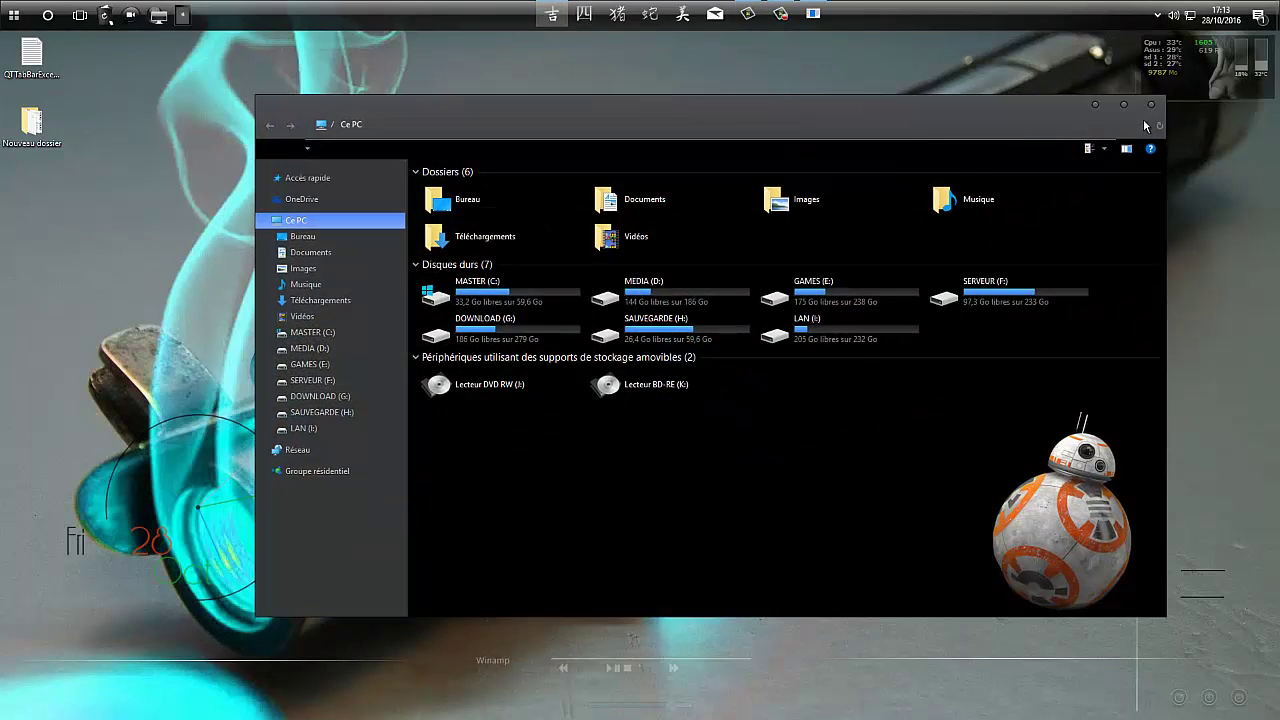
{"action": "left_click", "coordinate": [1152, 105]}
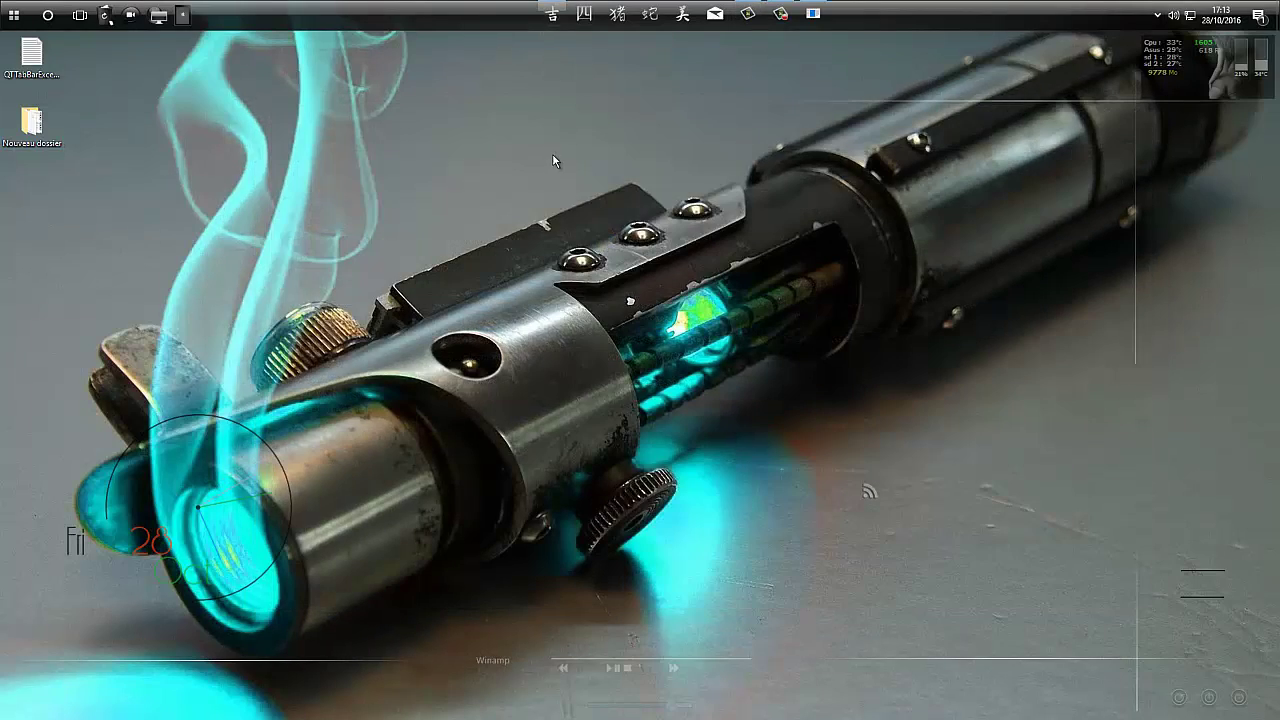
{"action": "key", "text": "super+e"}
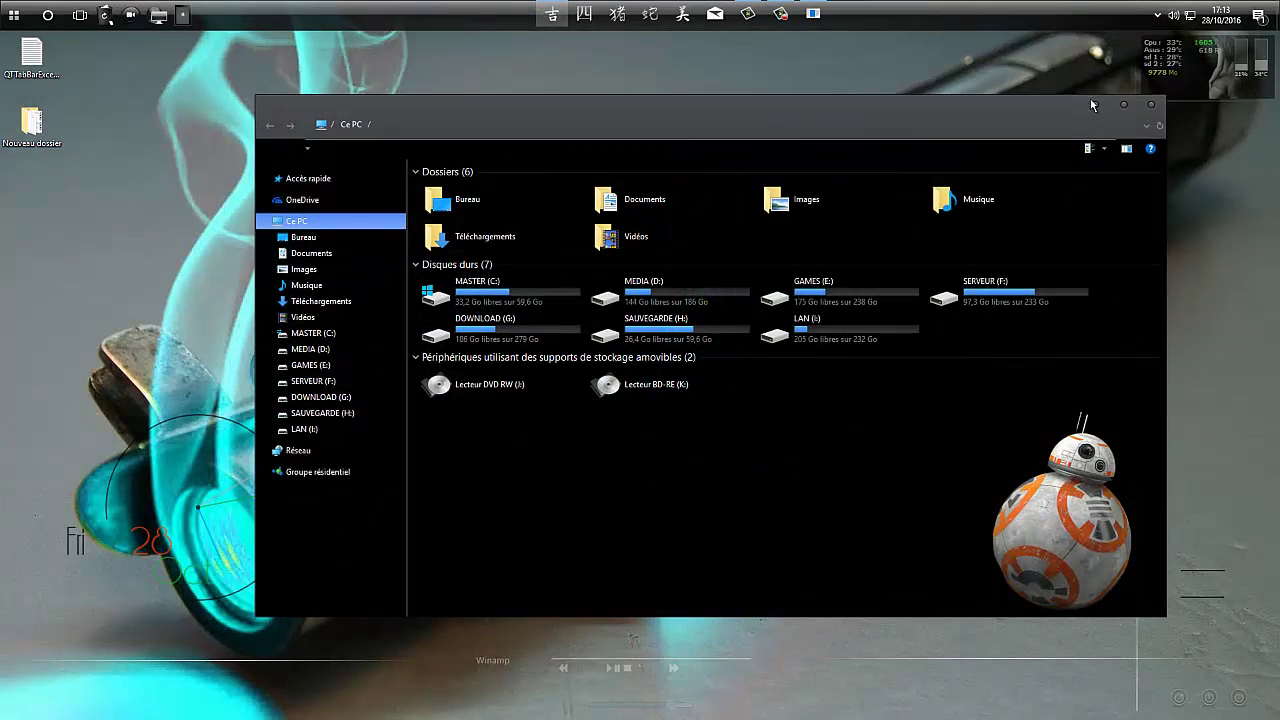
- Restore the Aero Glass settings and select gsw.png again as the theme atlas image
{"action": "left_click", "coordinate": [813, 14]}
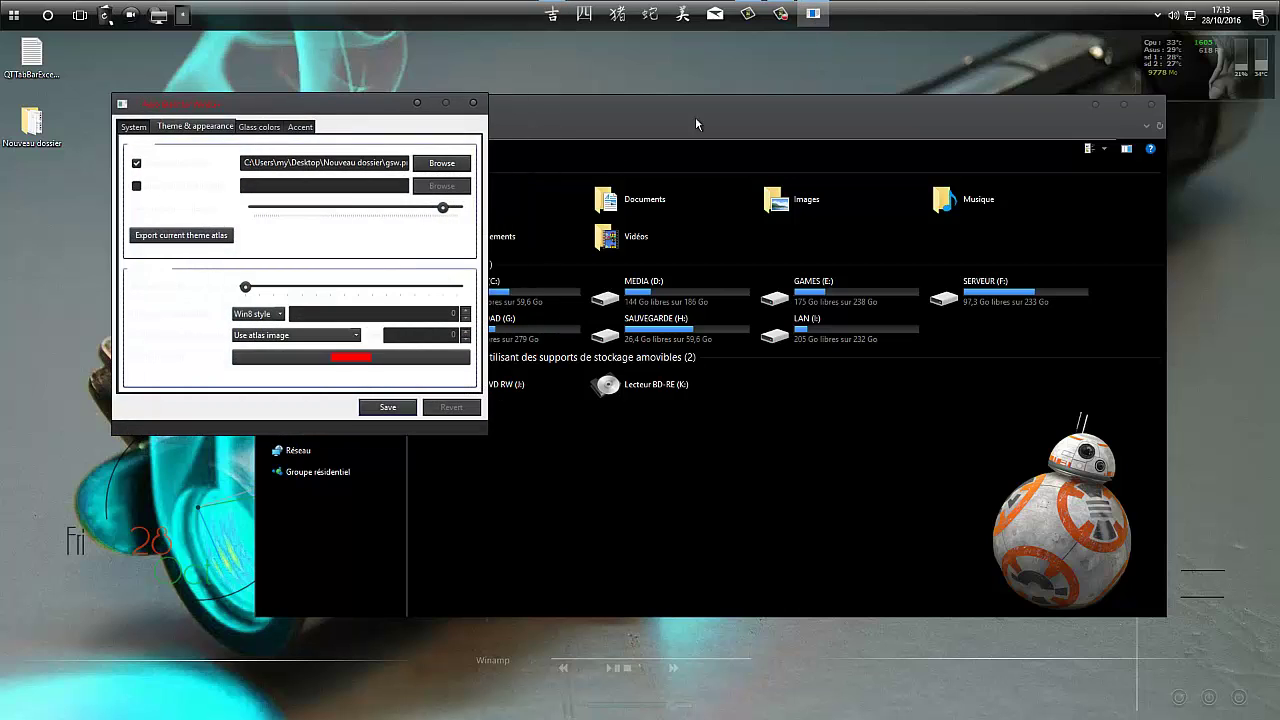
{"action": "left_click", "coordinate": [430, 165]}
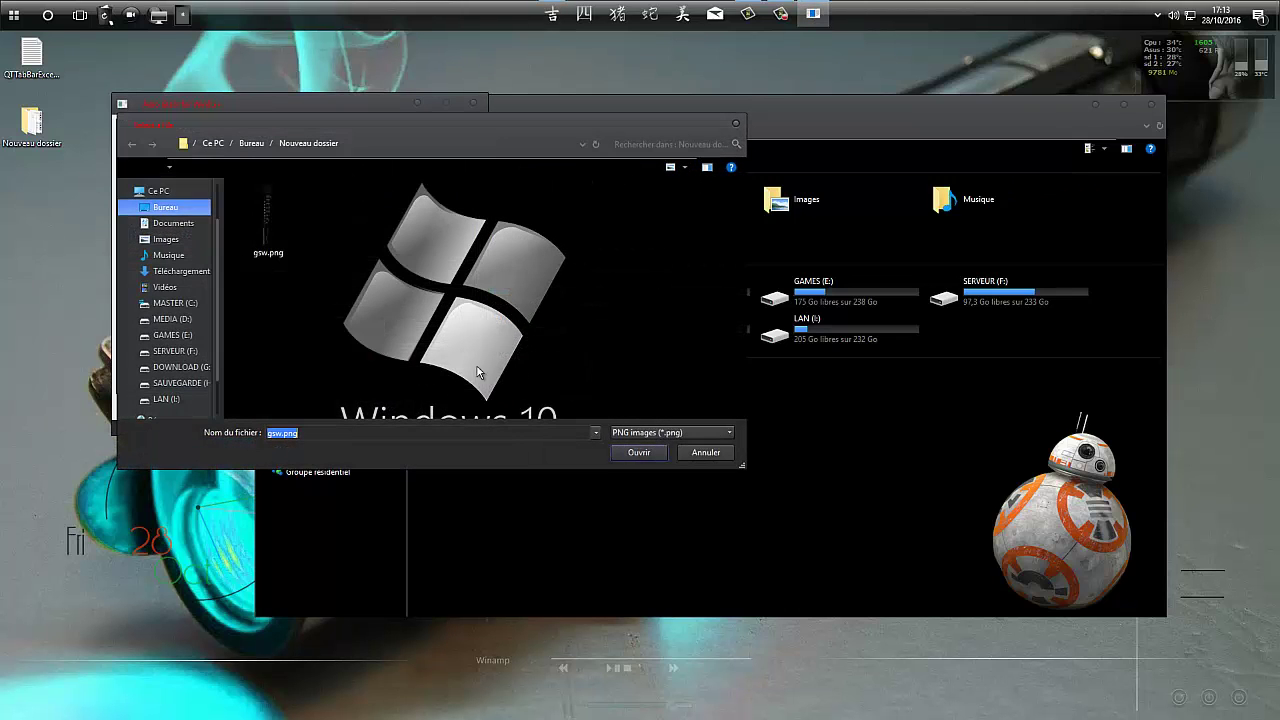
{"action": "left_click", "coordinate": [650, 452]}
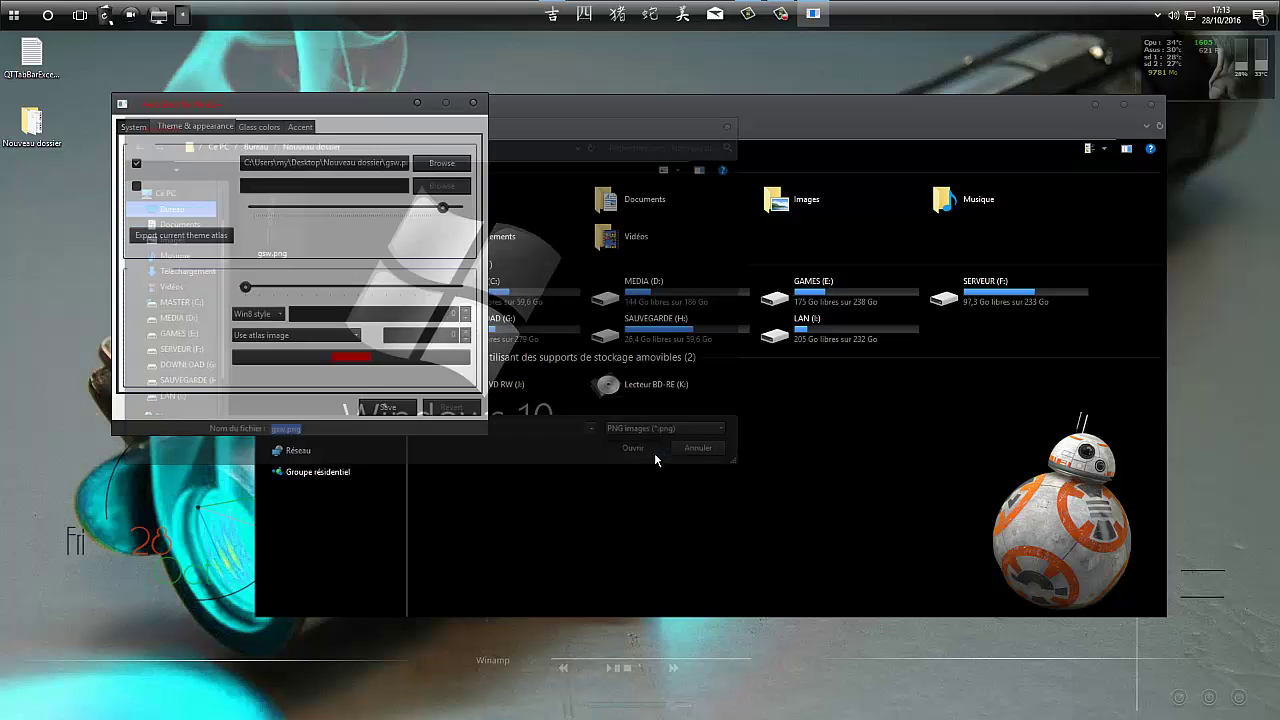
- Close and reopen the This PC window to check the caption buttons drawn with the gsw.png atlas
{"action": "left_click", "coordinate": [1145, 124]}
{"action": "left_click", "coordinate": [1150, 104]}
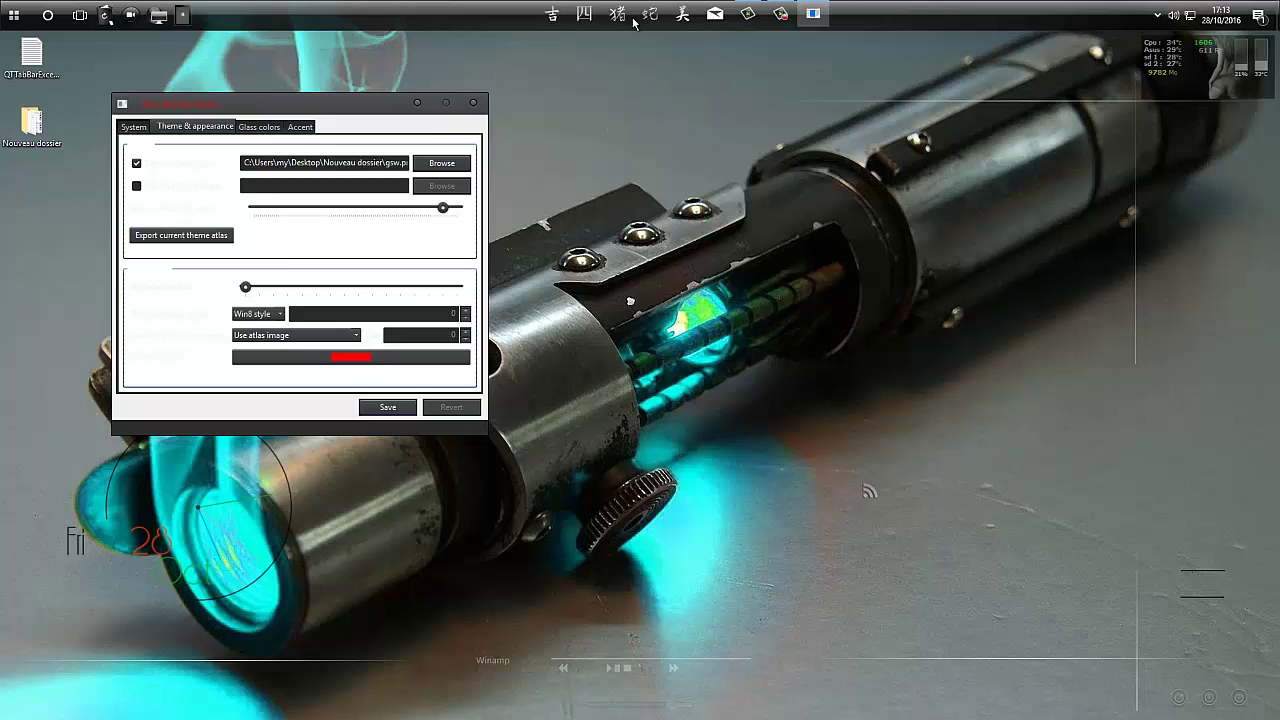
{"action": "left_click", "coordinate": [549, 14]}
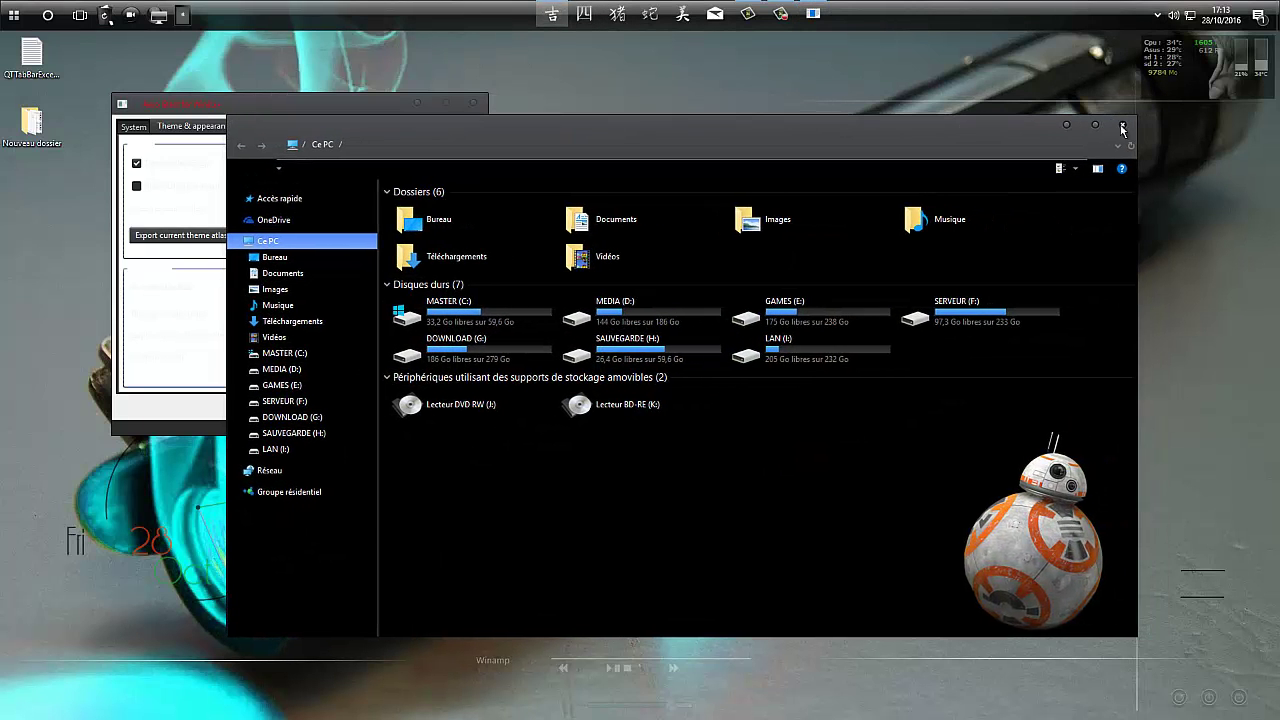
{"action": "left_click", "coordinate": [1132, 123]}
{"action": "left_click", "coordinate": [549, 14]}
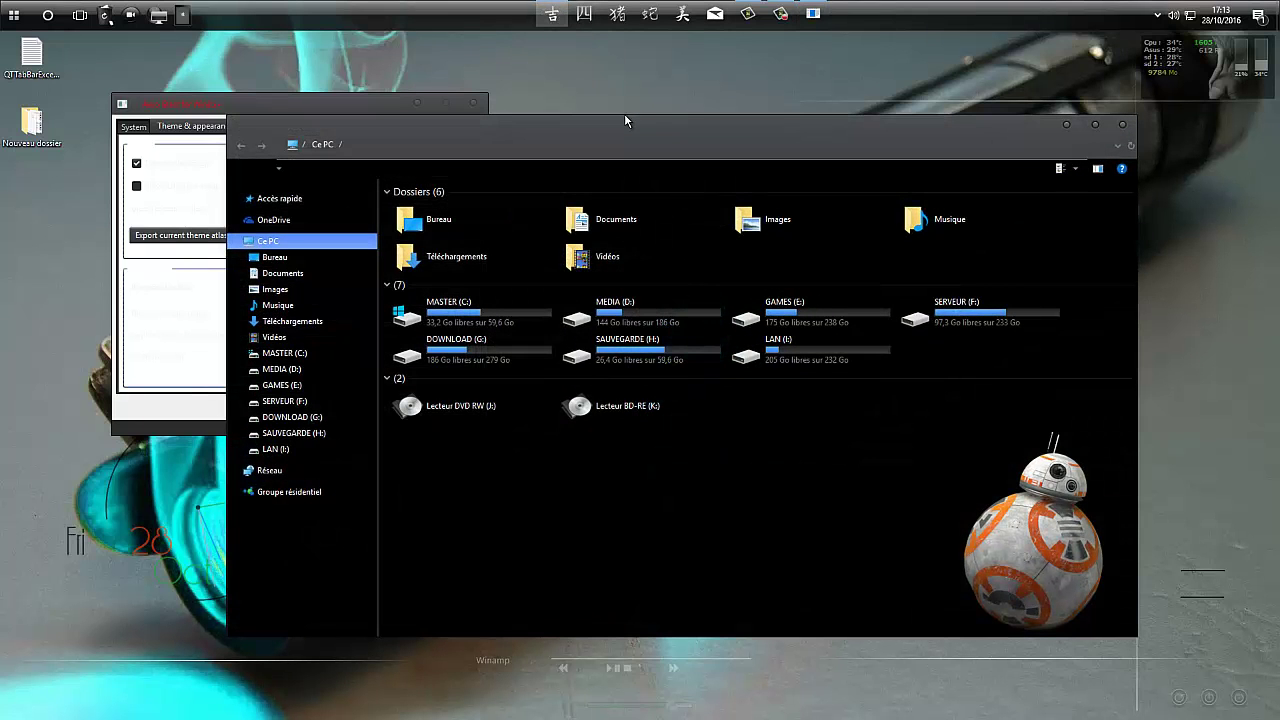
{"action": "left_click", "coordinate": [1122, 129]}
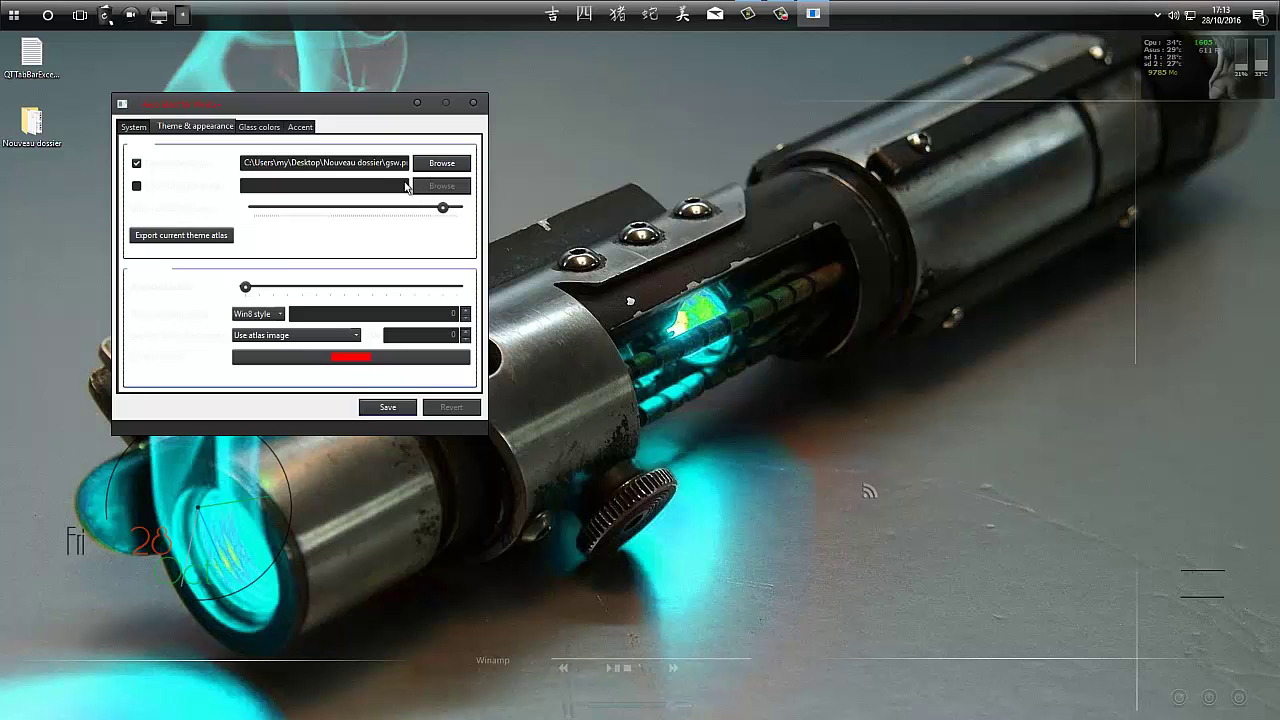
- Save and close the Aero Glass settings, and relaunch AeroGlassGUI.exe from the AeroGlass folder on MASTER (C:)
{"action": "left_click", "coordinate": [400, 407]}
{"action": "left_click", "coordinate": [473, 104]}
{"action": "left_click", "coordinate": [562, 18]}
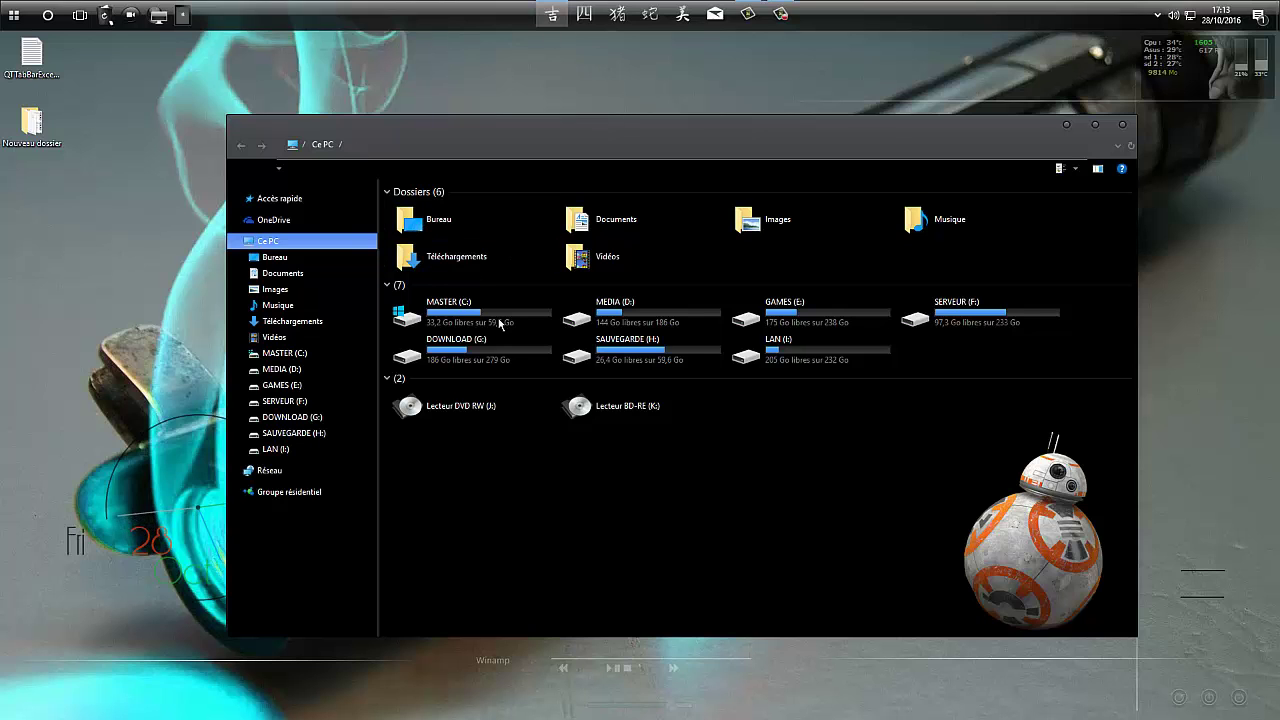
{"action": "double_click", "coordinate": [445, 312]}
{"action": "double_click", "coordinate": [434, 209]}
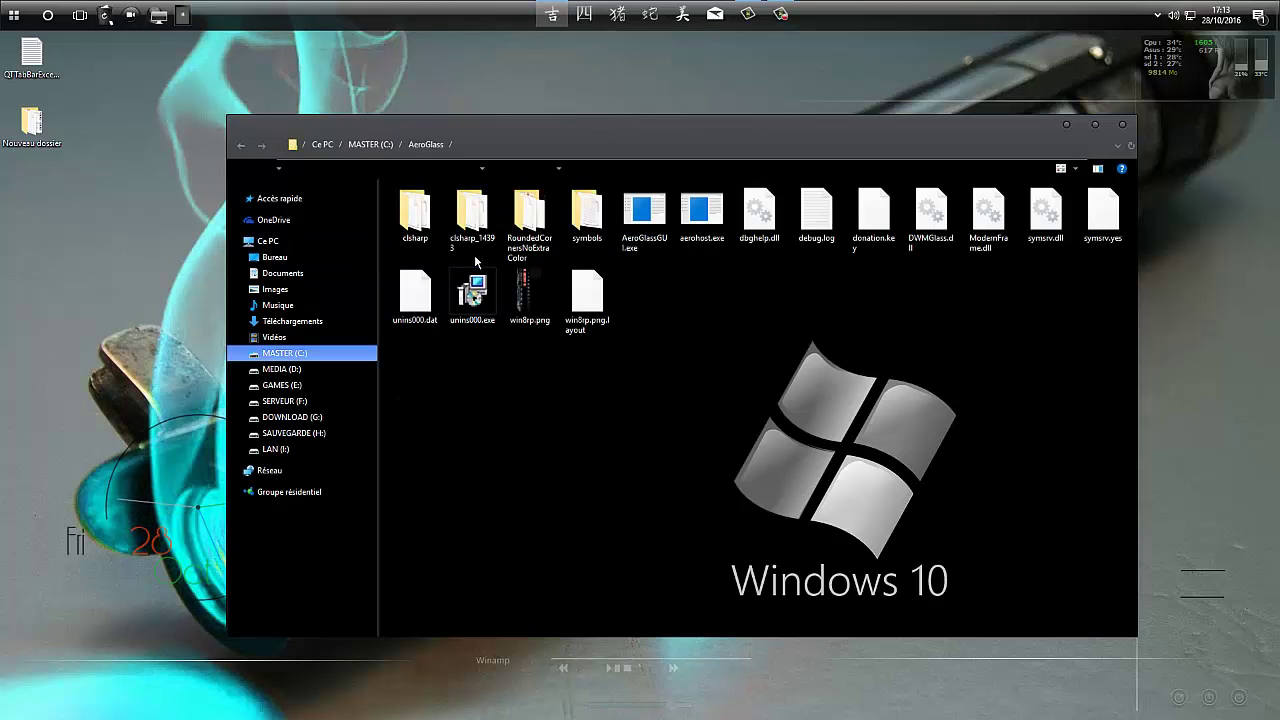
{"action": "double_click", "coordinate": [644, 210]}
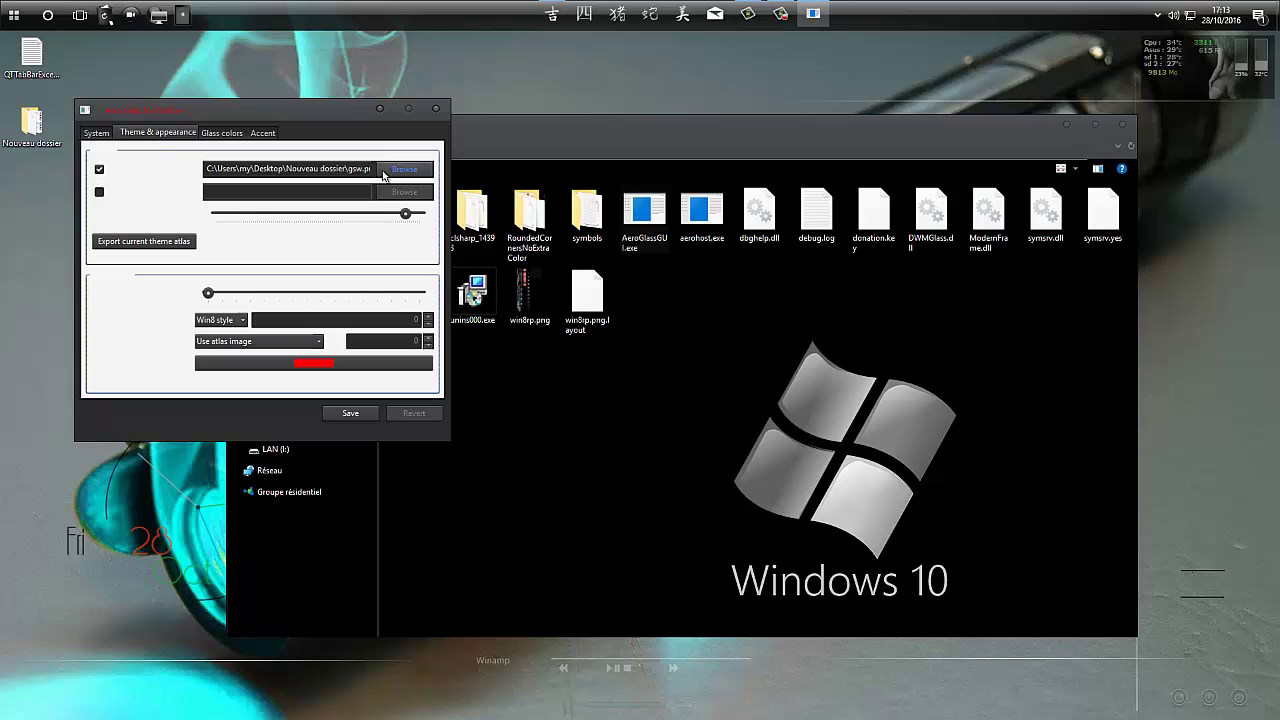
- Turn the theme atlas image off and on again, and load gsw.png from the desktop's Nouveau dossier folder
{"action": "left_click", "coordinate": [100, 172]}
{"action": "left_click", "coordinate": [100, 171]}
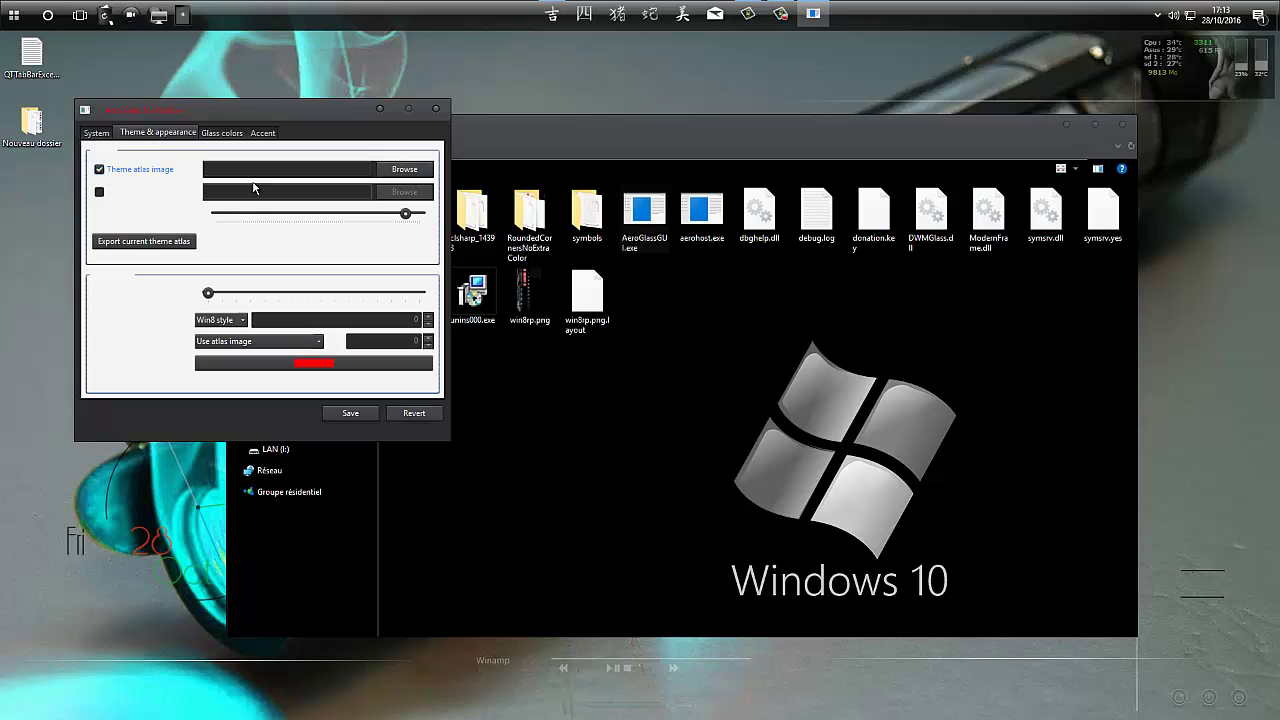
{"action": "left_click", "coordinate": [385, 168]}
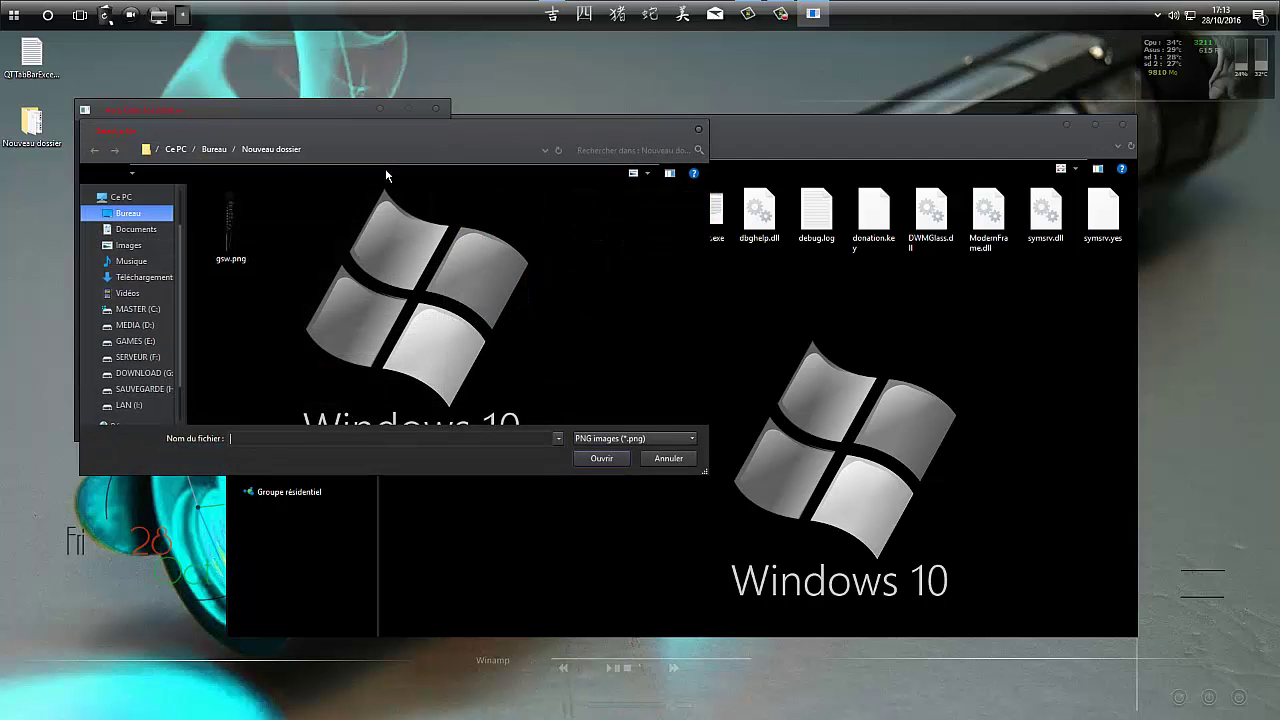
{"action": "left_click", "coordinate": [230, 225]}
{"action": "left_click", "coordinate": [594, 457]}
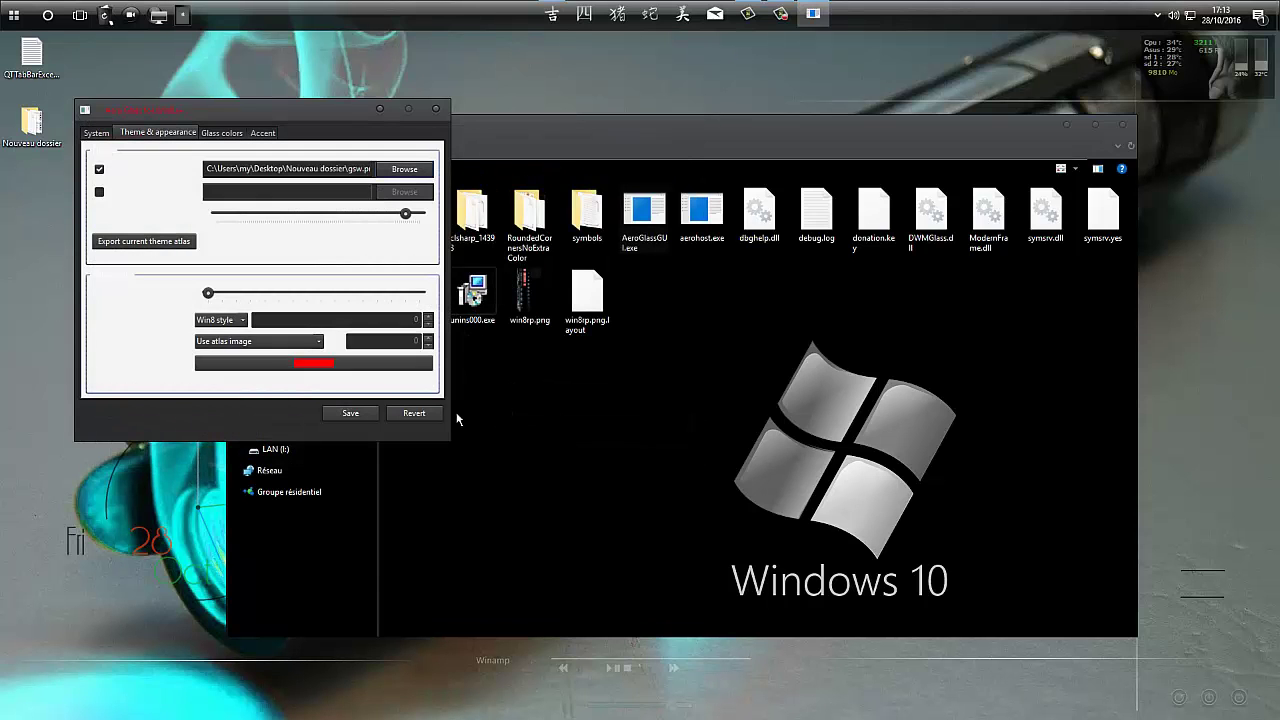
- Load RoundedCornersNoExtraColor.png from C:\AeroGlass\RoundedCornersNoExtraColor as the theme atlas image
{"action": "left_click", "coordinate": [405, 170]}
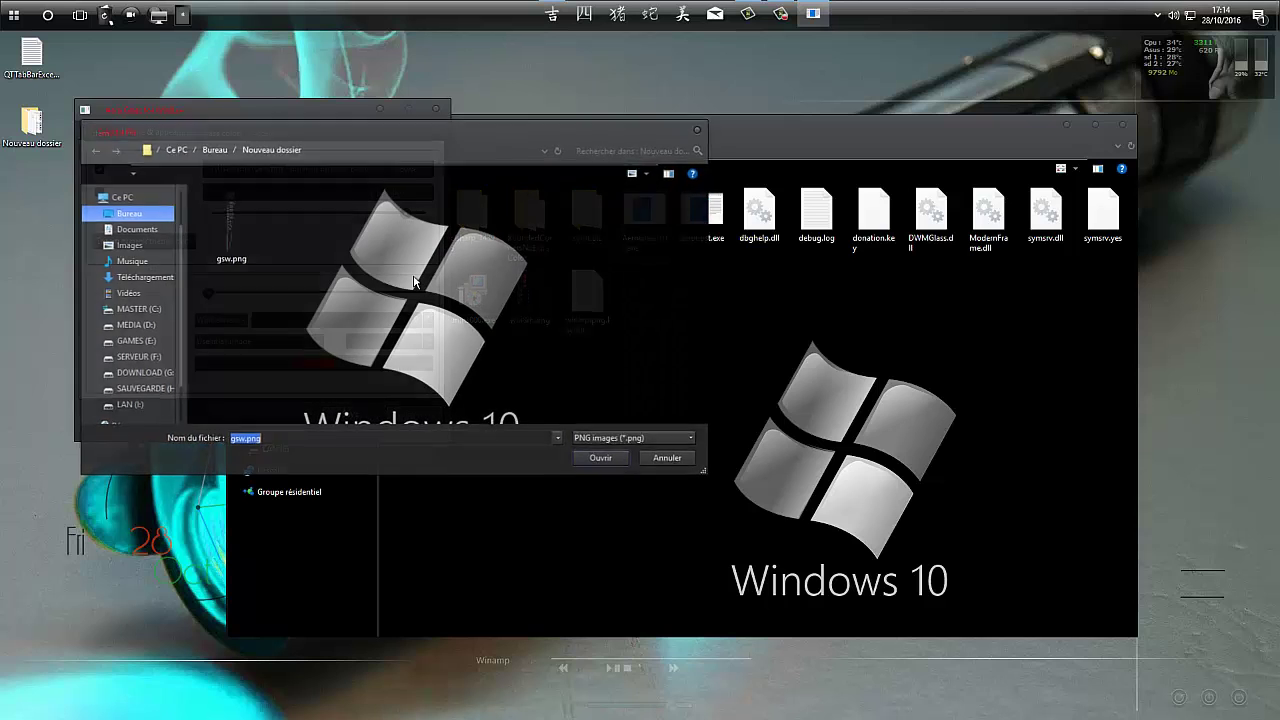
{"action": "left_click", "coordinate": [147, 310]}
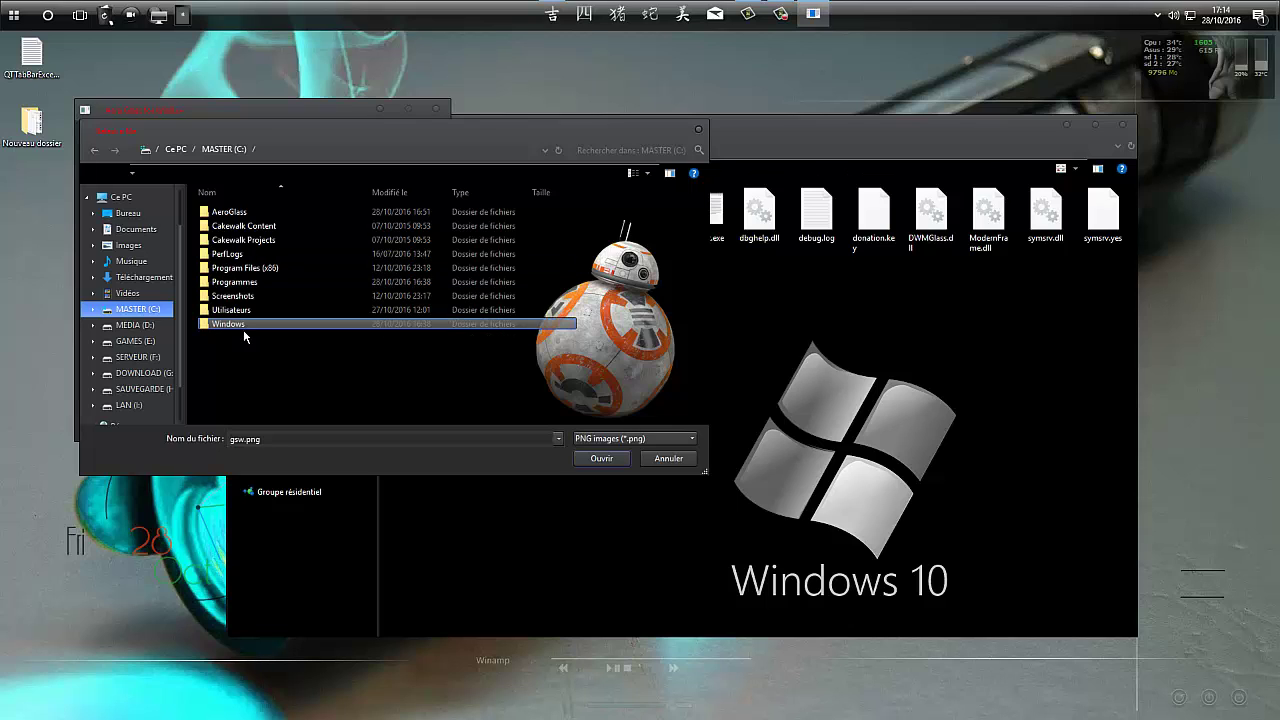
{"action": "double_click", "coordinate": [240, 220]}
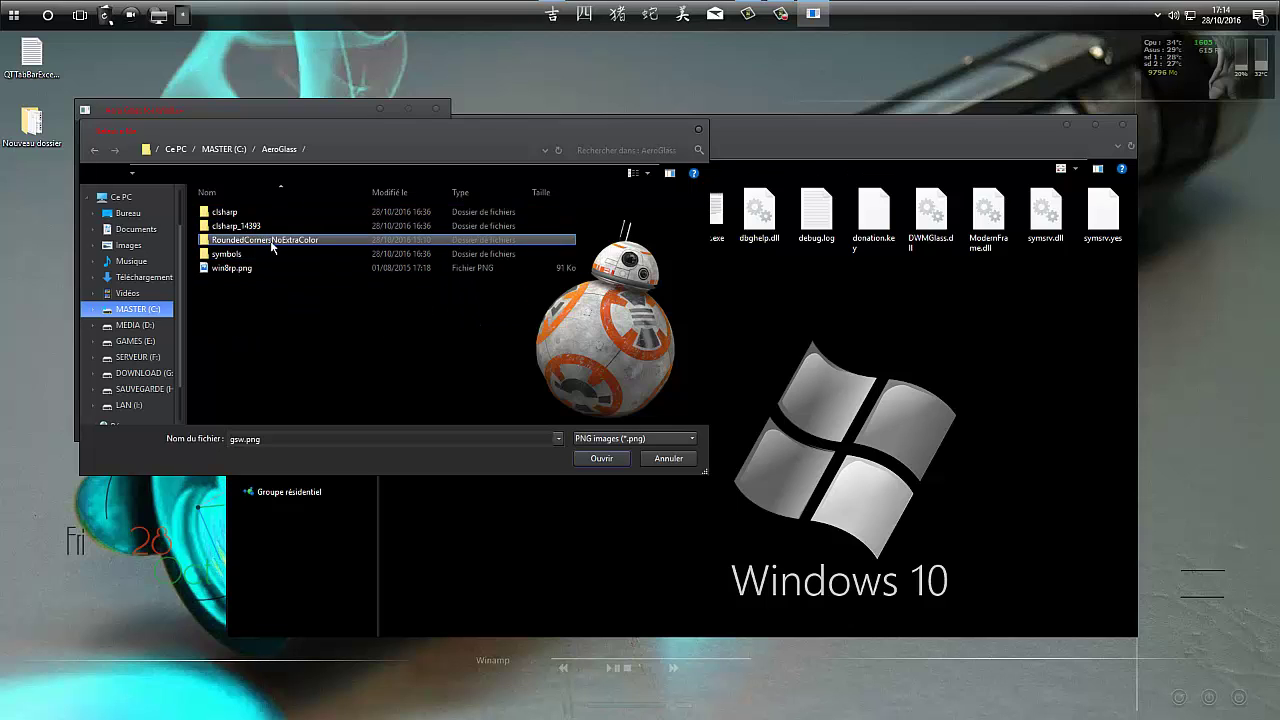
{"action": "double_click", "coordinate": [272, 242]}
{"action": "left_click", "coordinate": [231, 228]}
{"action": "left_click", "coordinate": [601, 458]}
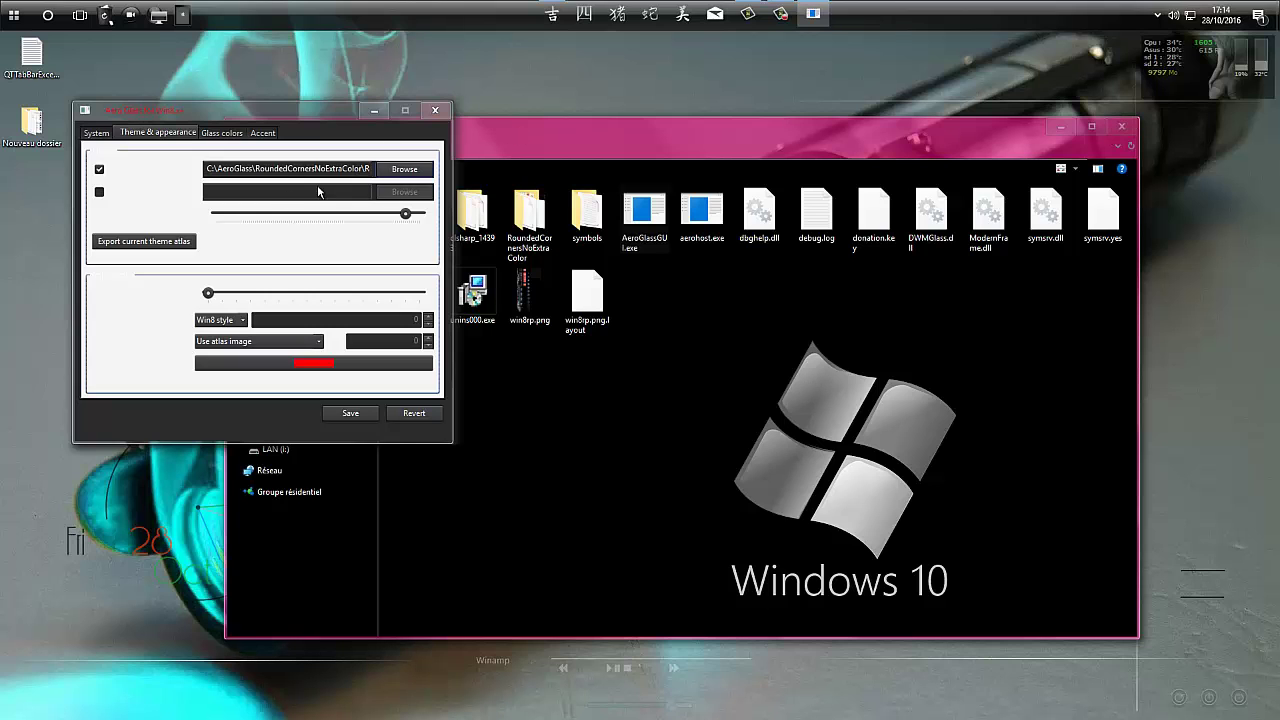
- Switch the theme atlas image back to gsw.png in the desktop's Nouveau dossier folder
{"action": "left_click", "coordinate": [404, 168]}
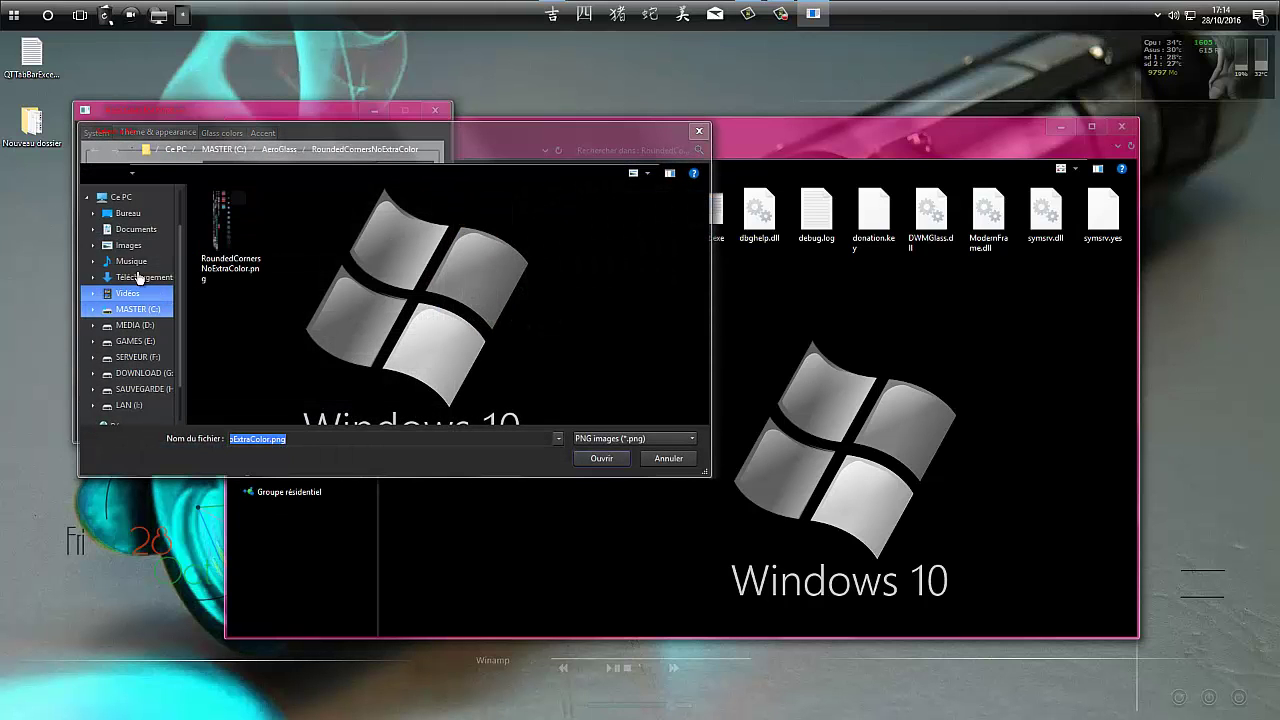
{"action": "left_click", "coordinate": [127, 214]}
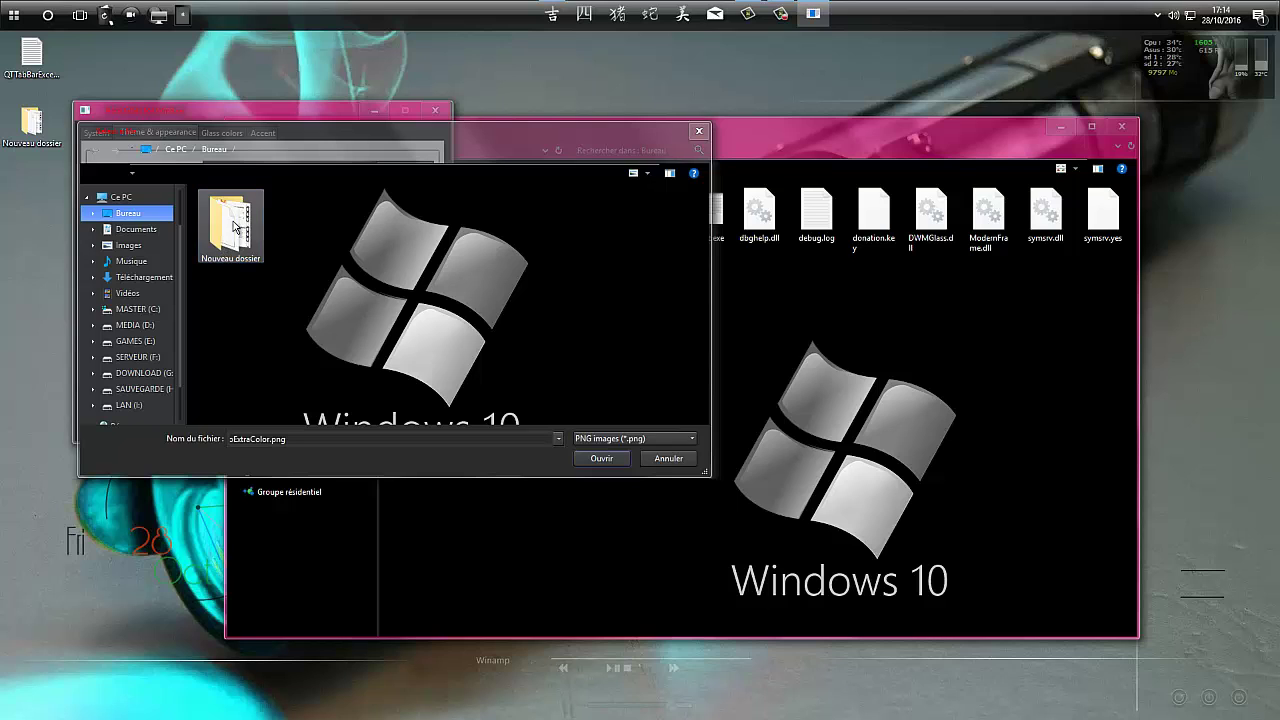
{"action": "double_click", "coordinate": [235, 226]}
{"action": "left_click", "coordinate": [235, 226]}
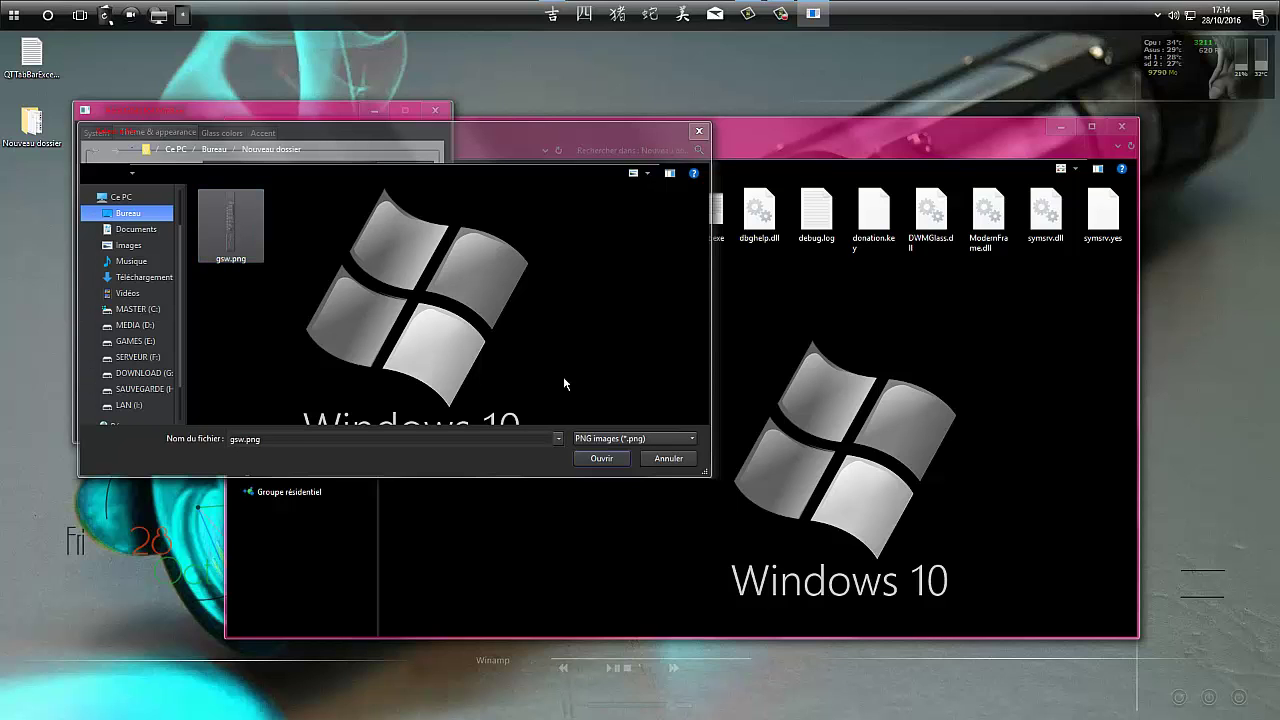
{"action": "left_click", "coordinate": [595, 458]}
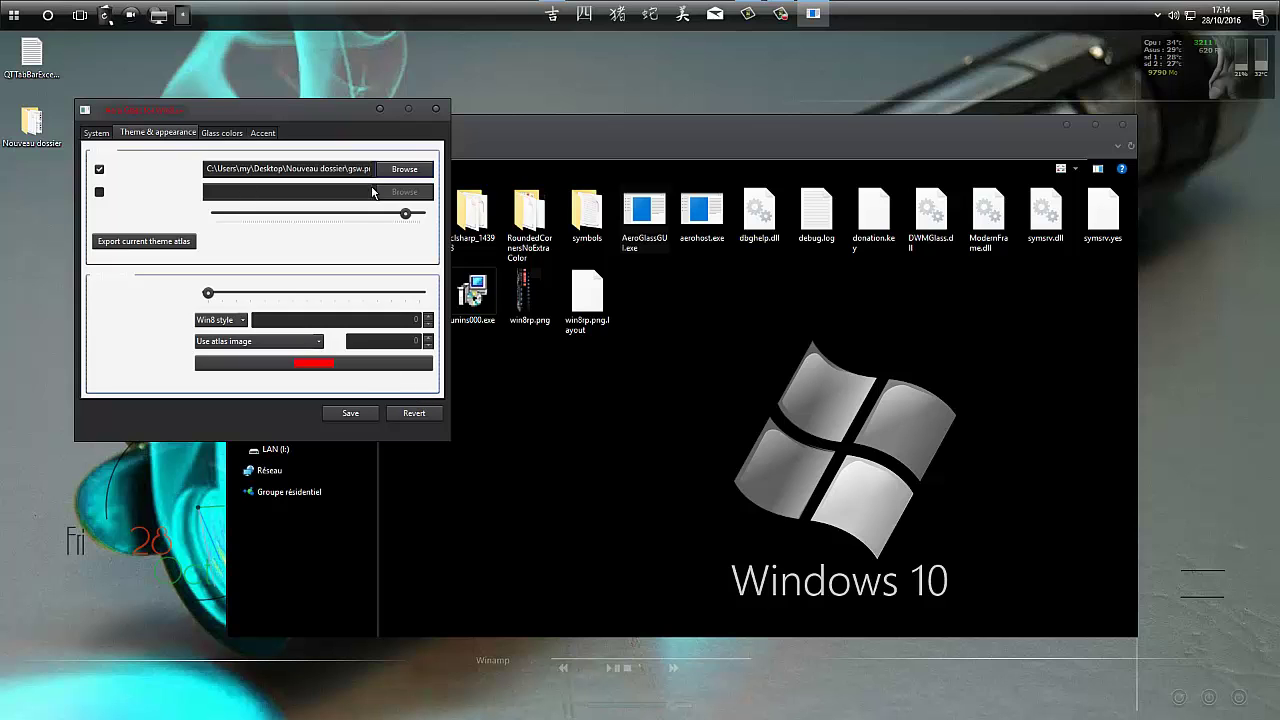
- Leave the atlas file selection without changing it, save the Aero Glass settings, and close them
{"action": "left_click", "coordinate": [411, 177]}
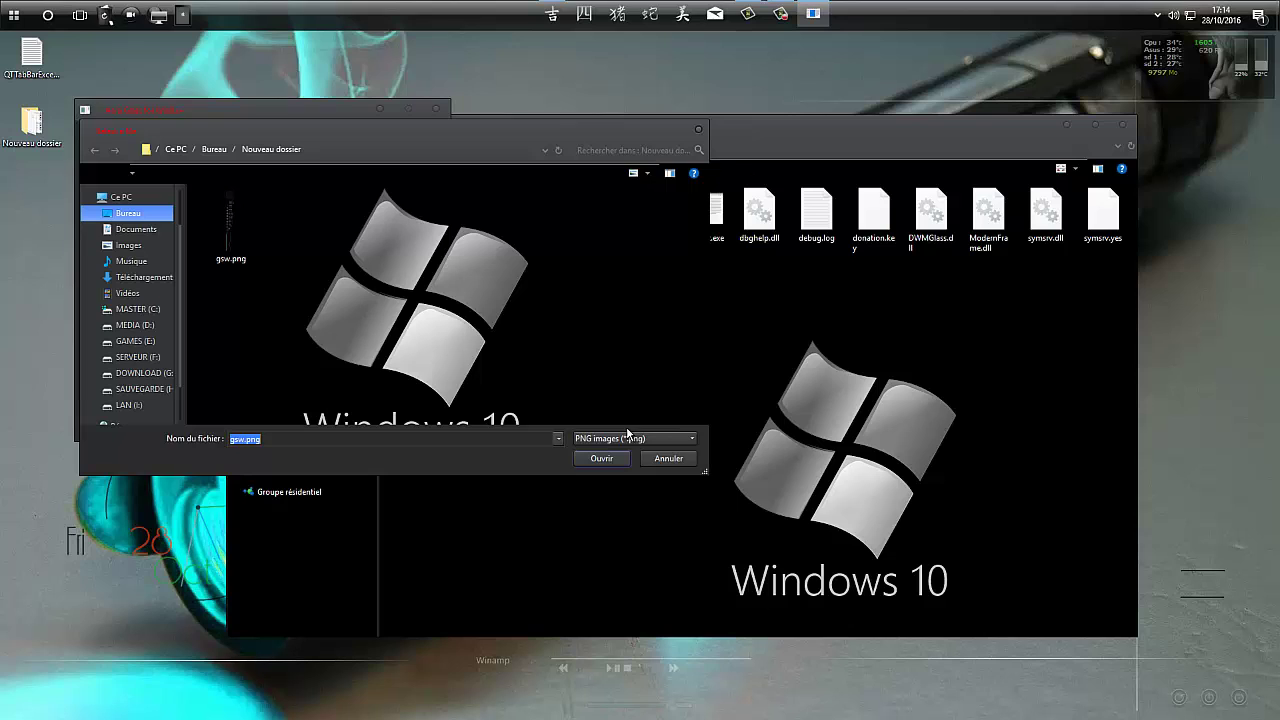
{"action": "left_click", "coordinate": [679, 460]}
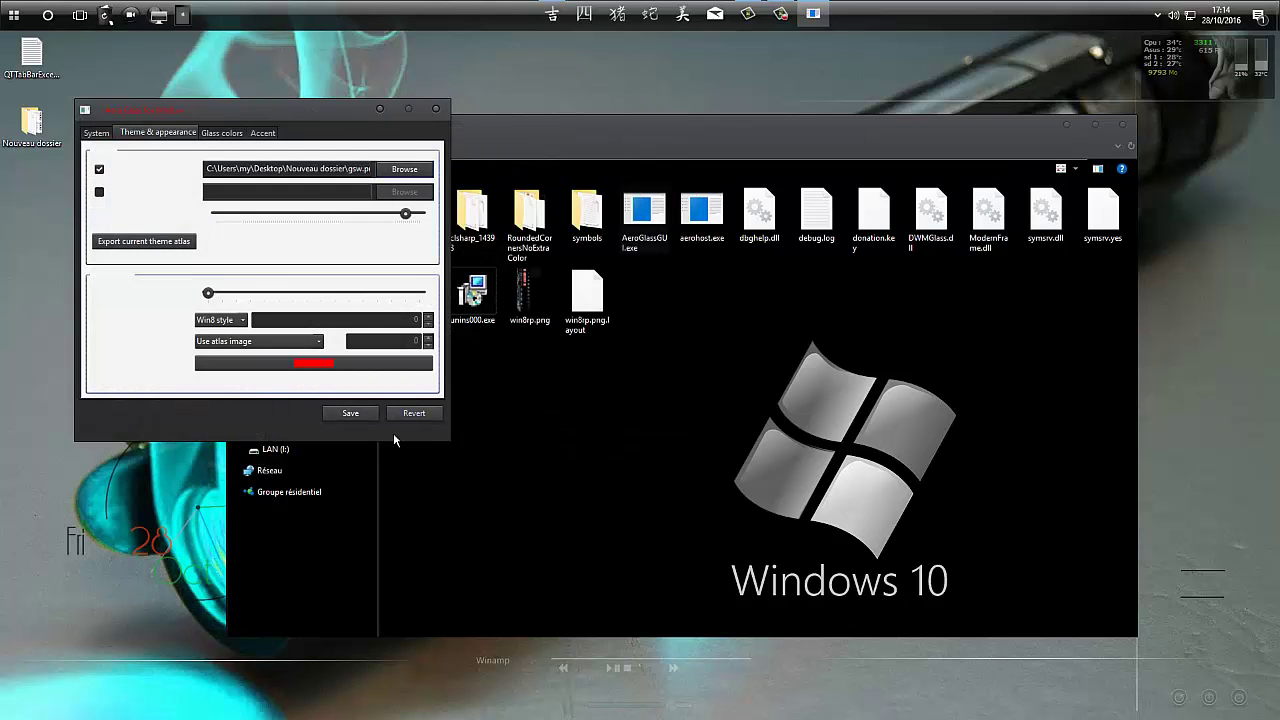
{"action": "left_click", "coordinate": [350, 413]}
{"action": "left_click_drag", "start_coordinate": [225, 295], "coordinate": [251, 295]}
{"action": "left_click", "coordinate": [352, 414]}
{"action": "left_click", "coordinate": [436, 109]}
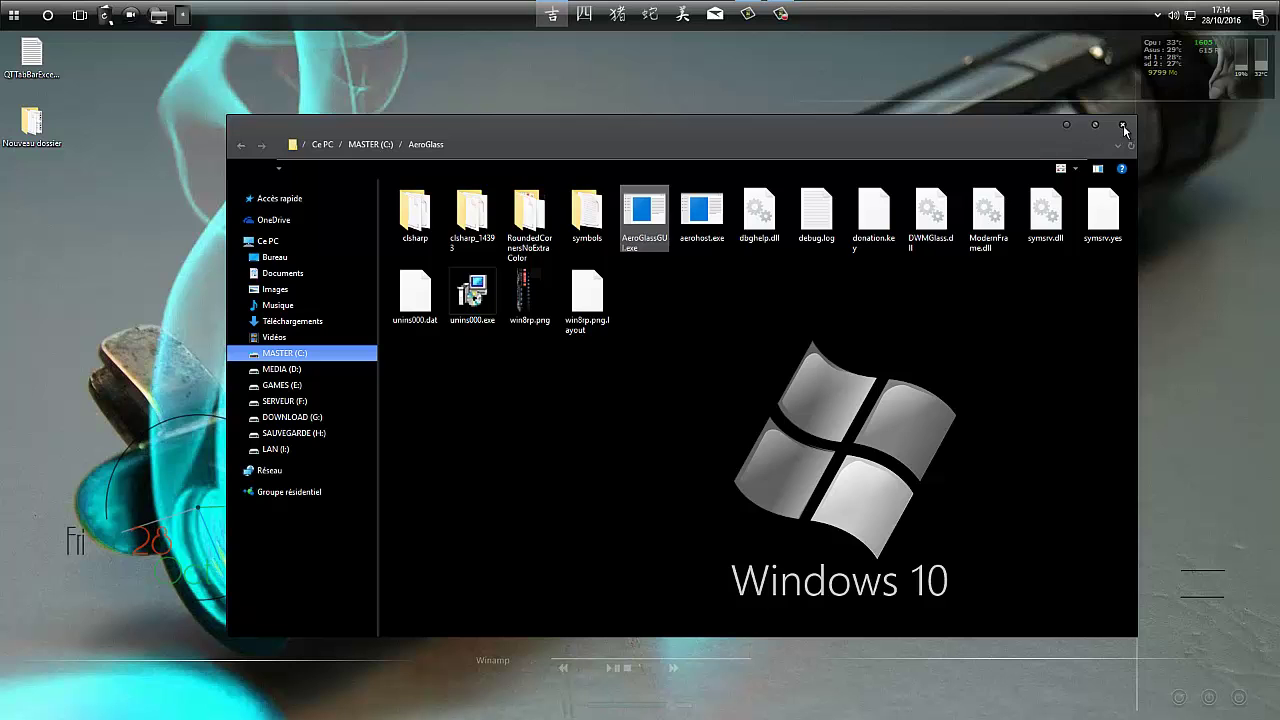
- Close the AeroGlass folder, open the Windows theme settings from the desktop, and quit the application from its exception dialog
{"action": "left_click", "coordinate": [1124, 124]}
{"action": "right_click", "coordinate": [563, 92]}
{"action": "left_click", "coordinate": [644, 311]}
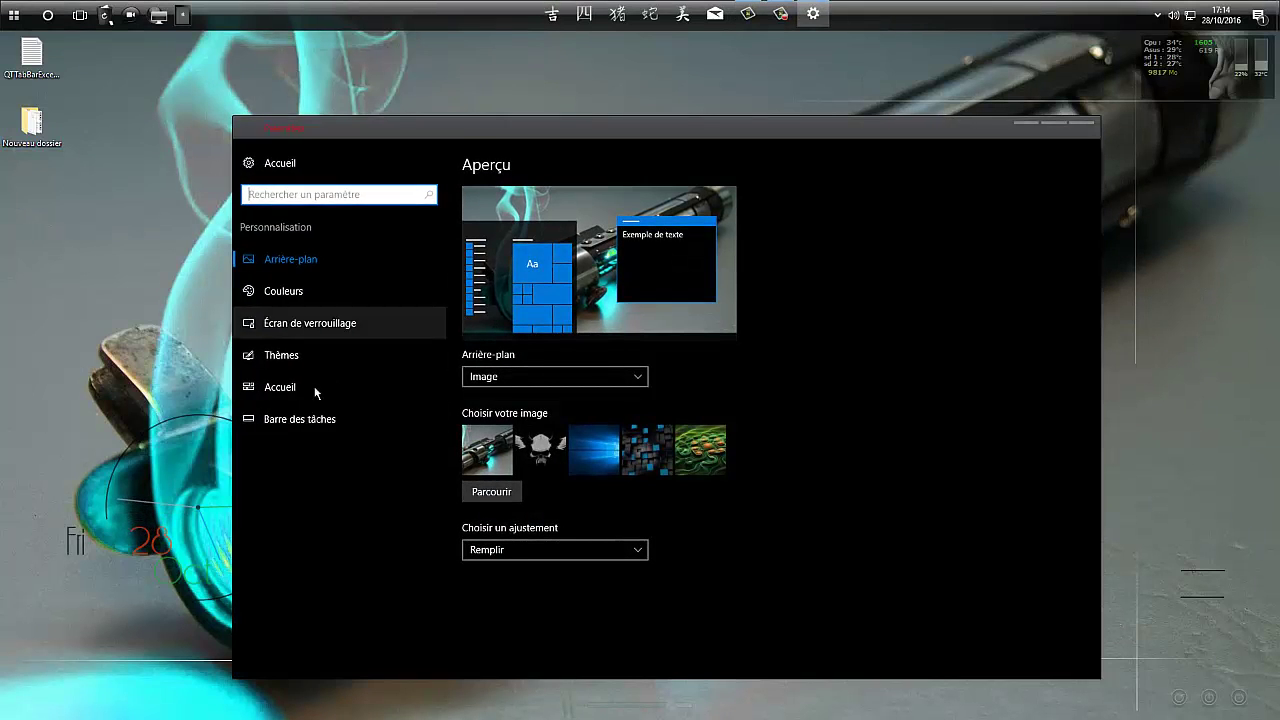
{"action": "left_click", "coordinate": [293, 360]}
{"action": "left_click", "coordinate": [530, 192]}
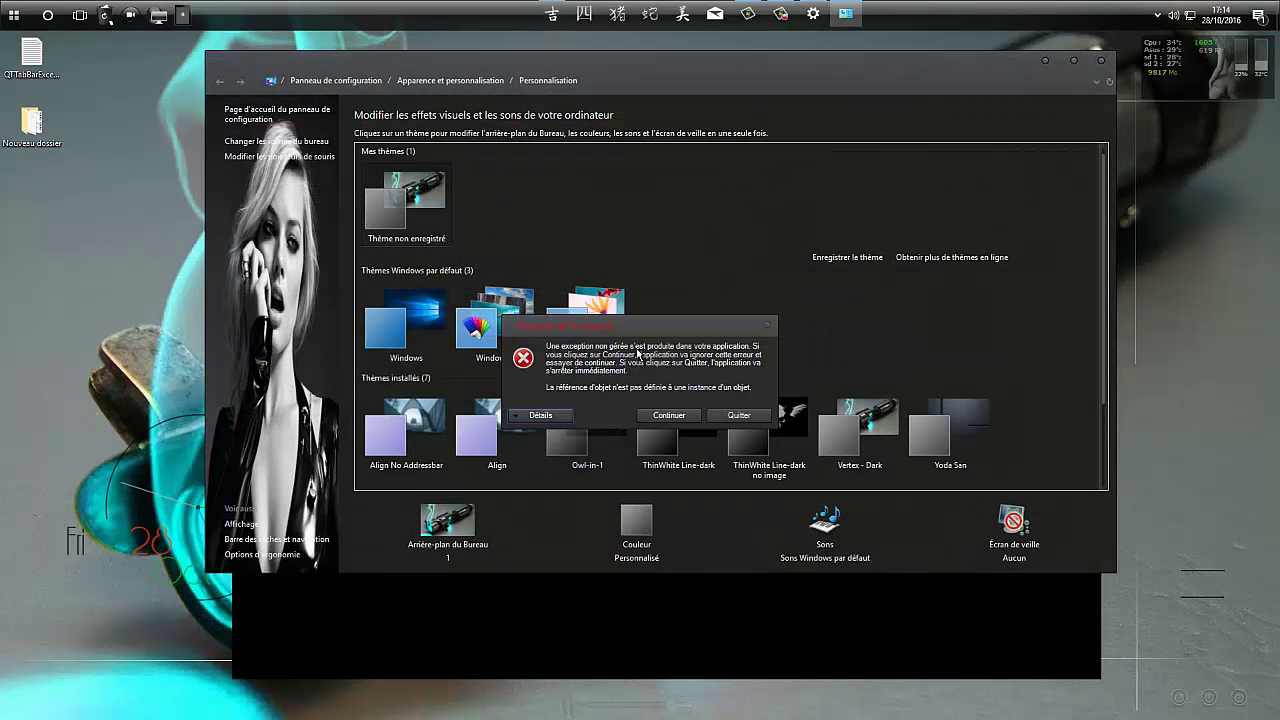
{"action": "left_click", "coordinate": [725, 415]}
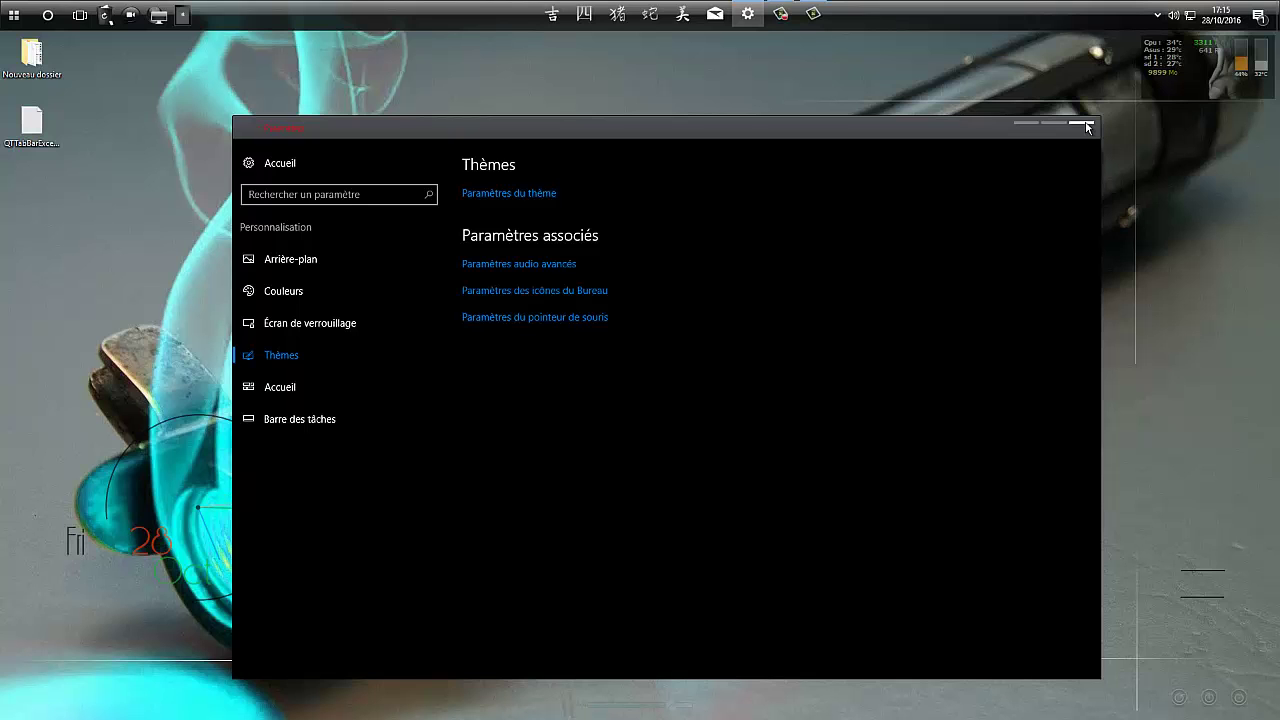
- Close the Windows settings and open the This PC window in File Explorer
{"action": "left_click", "coordinate": [1087, 127]}
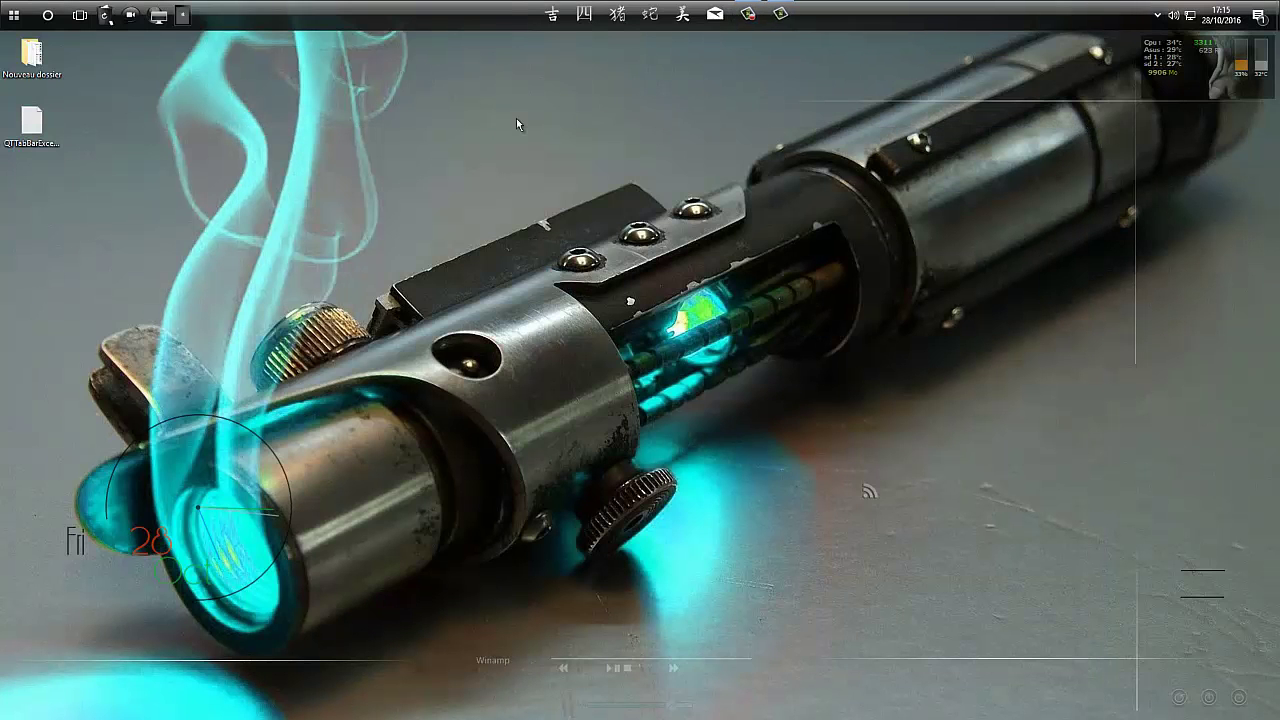
{"action": "left_click", "coordinate": [552, 14]}
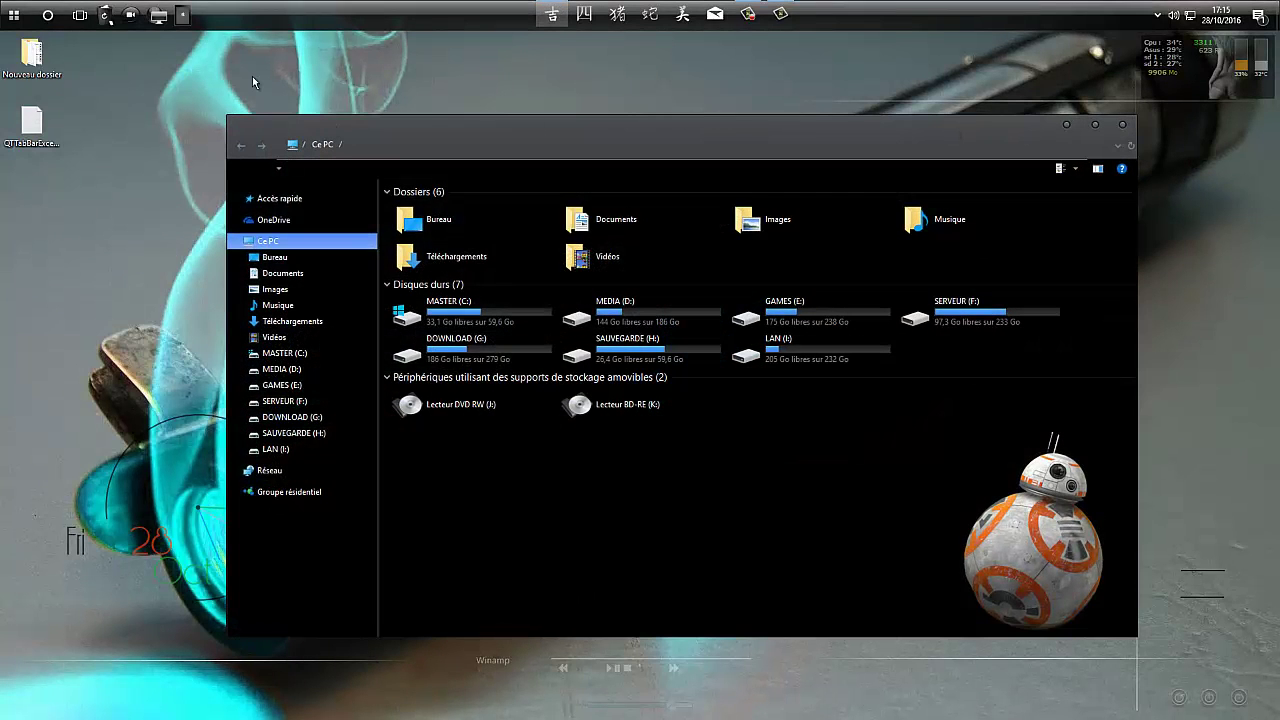
- Check the Nouveau dossier folder, close it, and launch AeroGlassGUI.exe from the AeroGlass folder on the MASTER (C:) drive
{"action": "double_click", "coordinate": [32, 55]}
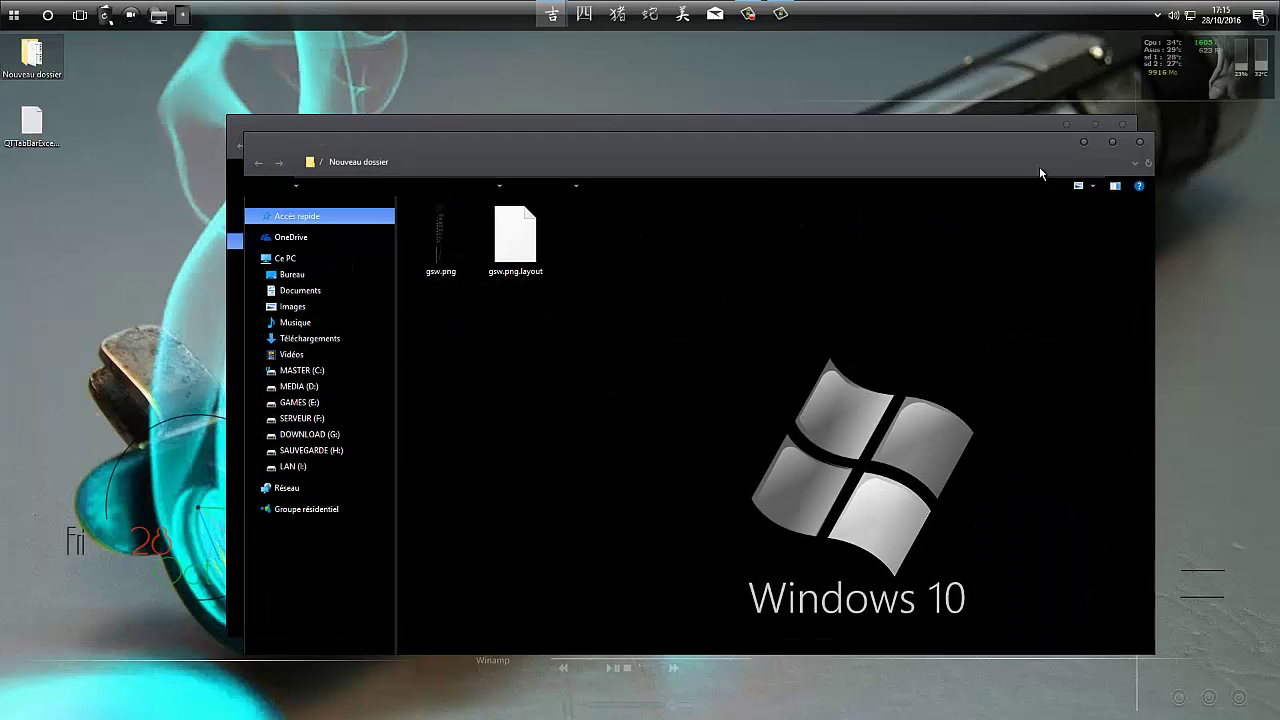
{"action": "left_click", "coordinate": [1141, 146]}
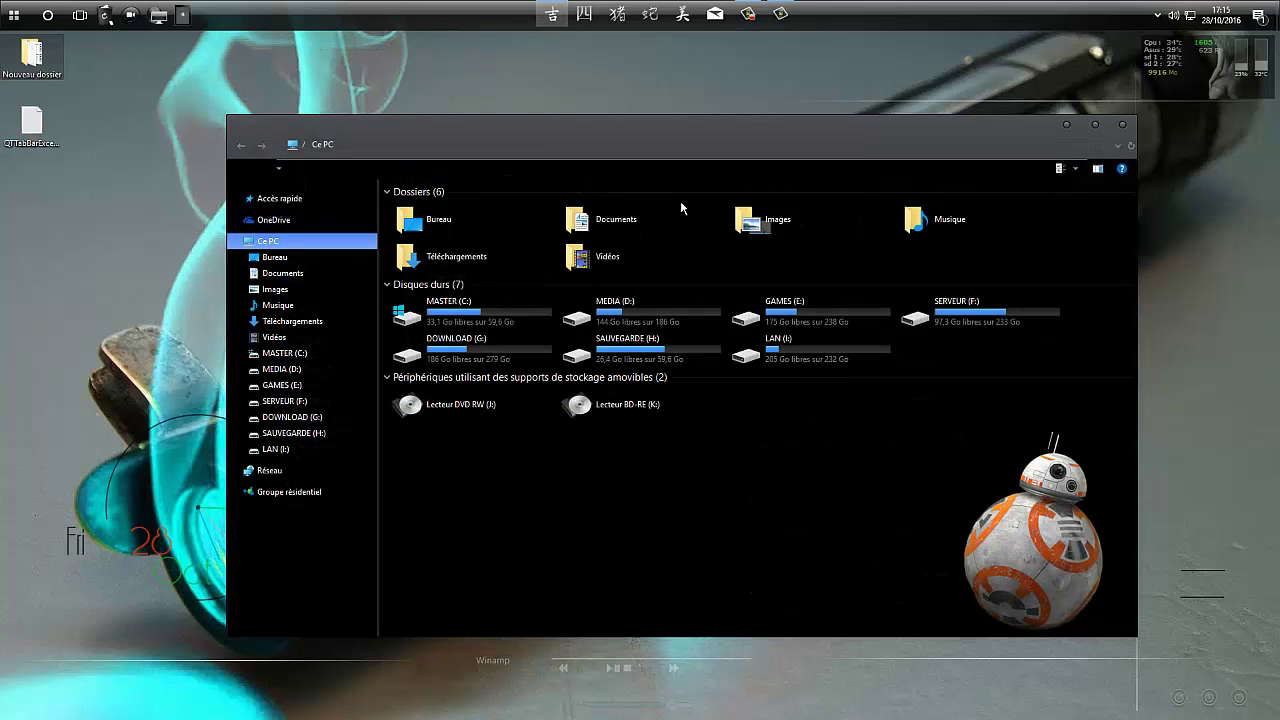
{"action": "double_click", "coordinate": [465, 294]}
{"action": "double_click", "coordinate": [555, 208]}
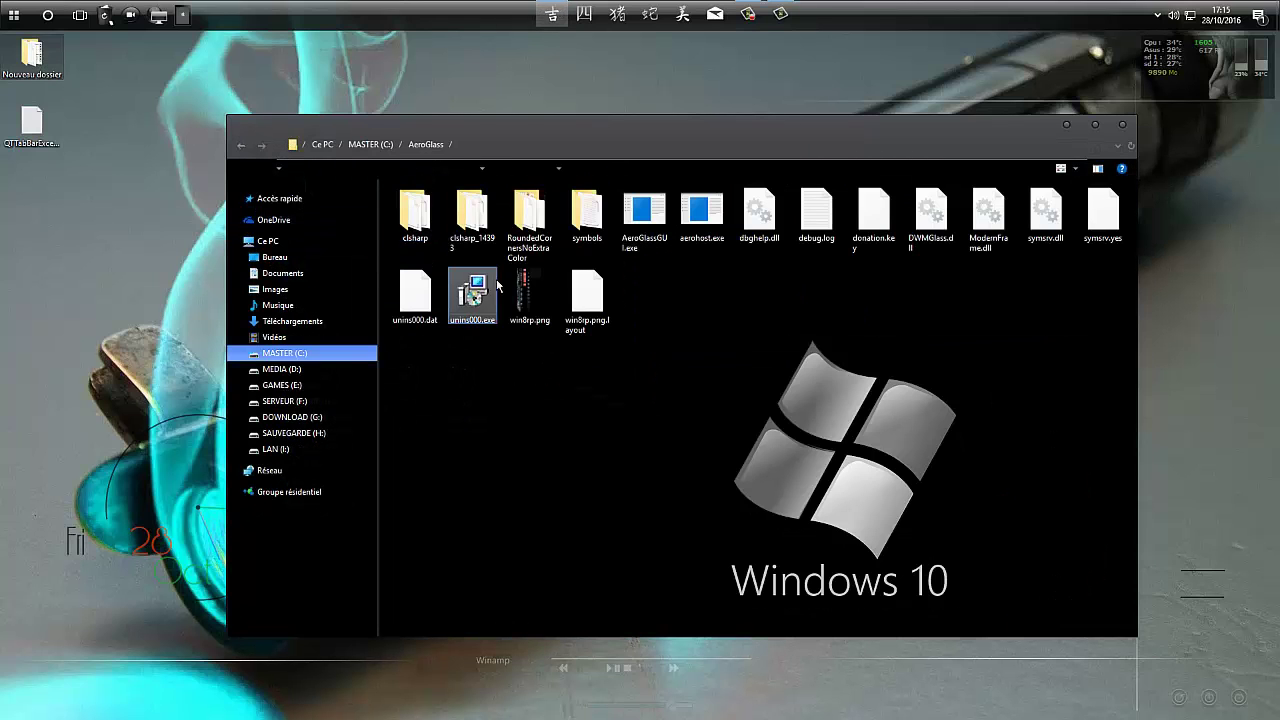
{"action": "double_click", "coordinate": [658, 230]}
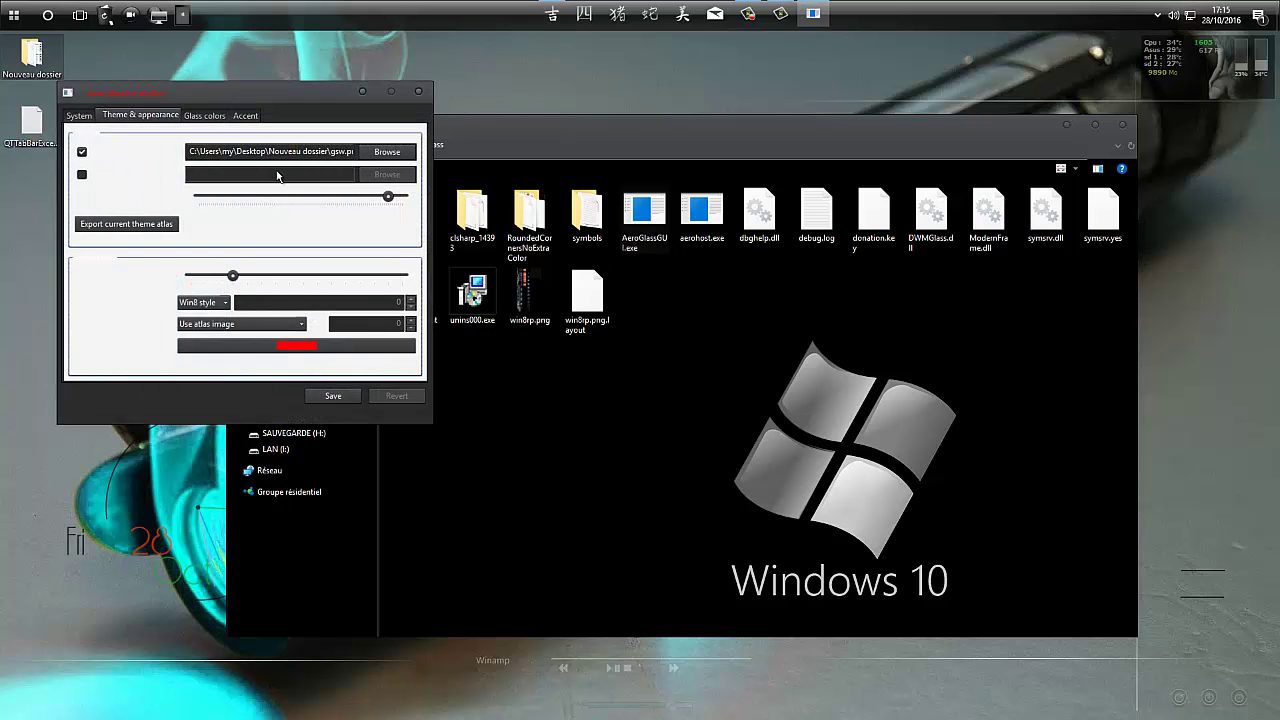
- Reselect gsw.png as the theme atlas image, and switch the theme atlas image option off and back on
{"action": "left_click", "coordinate": [387, 151]}
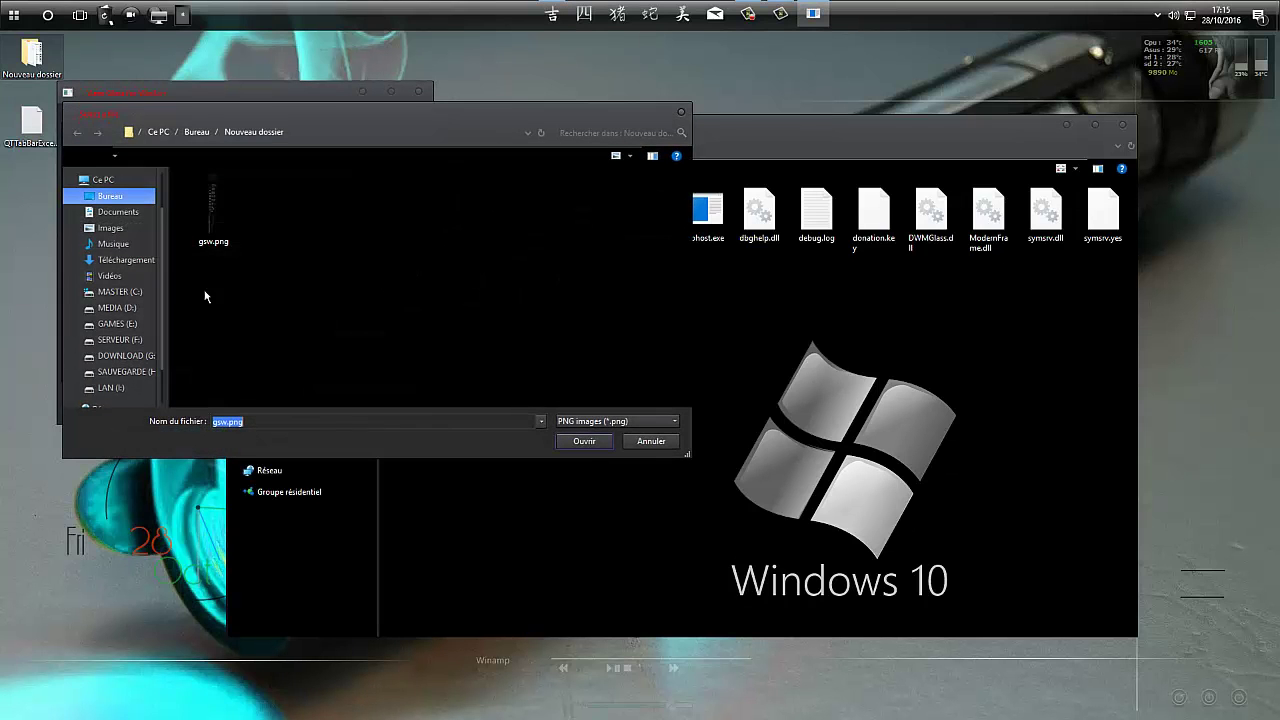
{"action": "left_click", "coordinate": [584, 441]}
{"action": "left_click", "coordinate": [81, 152]}
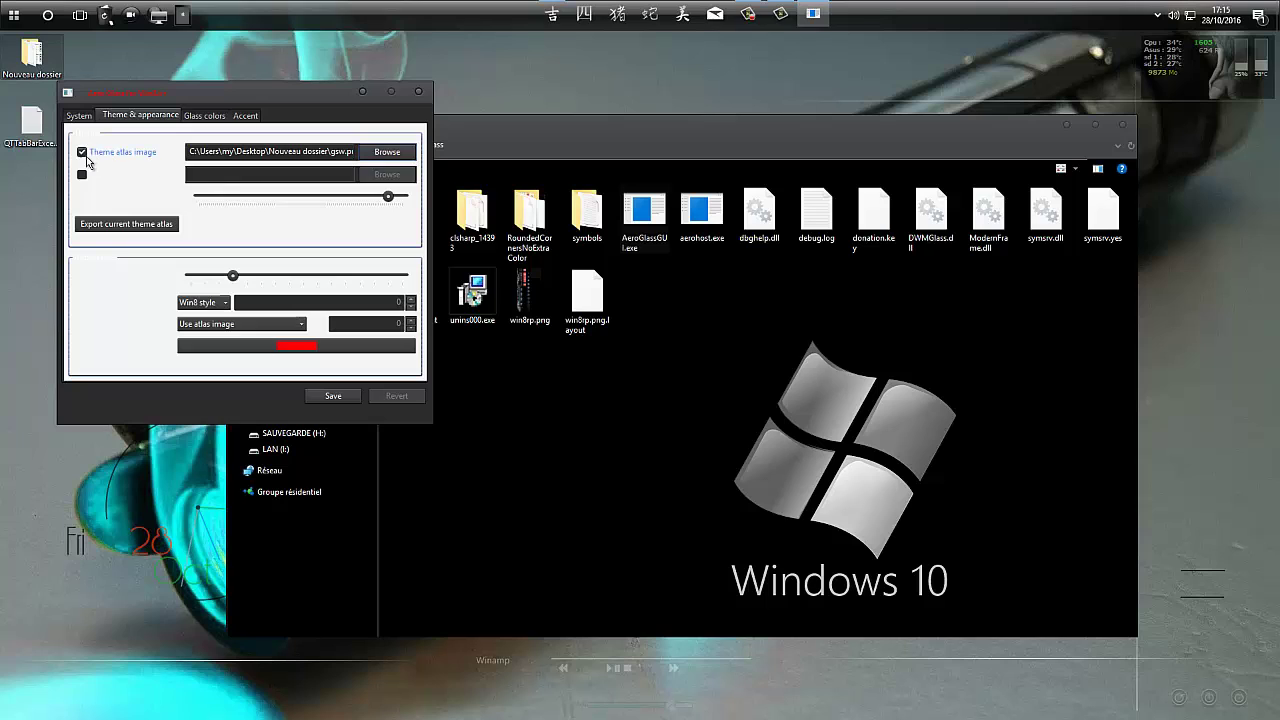
{"action": "left_click", "coordinate": [81, 152]}
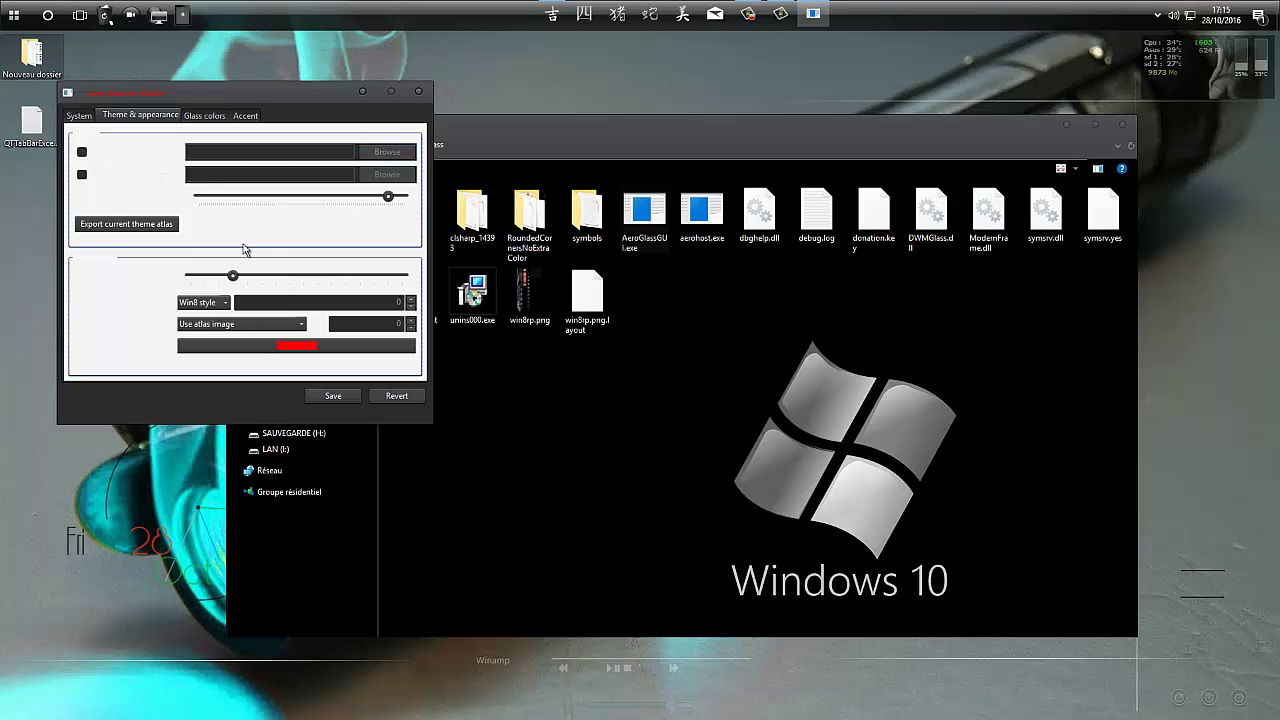
{"action": "left_click", "coordinate": [81, 152]}
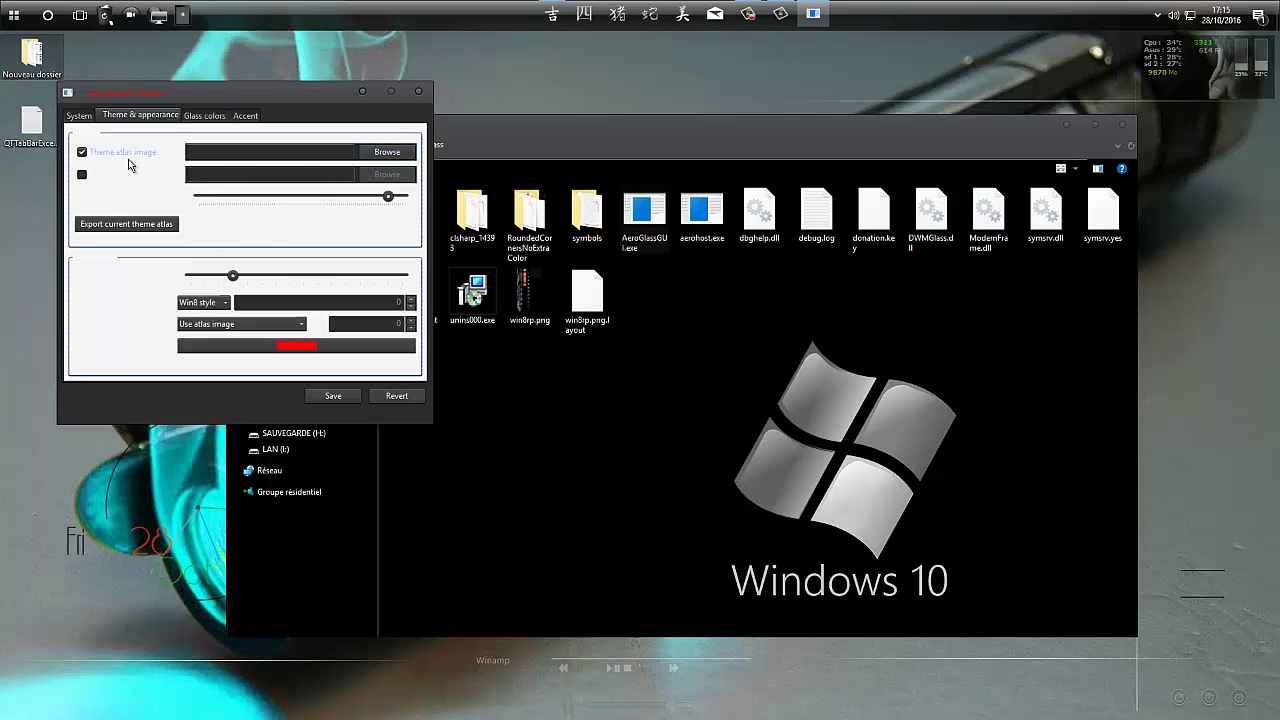
- Set the theme atlas image to RoundedCornersNoExtraColor.png from C:\AeroGlass\RoundedCornersNoExtraColor, save the settings, and minimize the settings window
{"action": "left_click", "coordinate": [378, 151]}
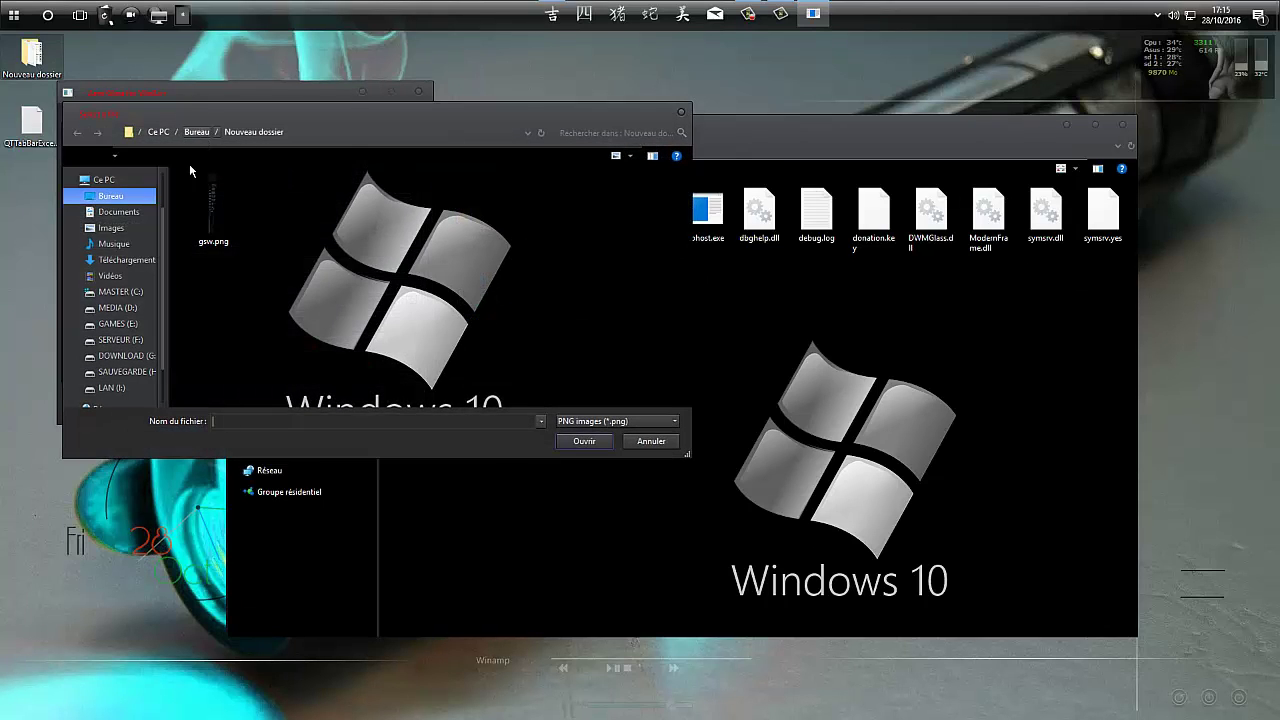
{"action": "left_click", "coordinate": [120, 291]}
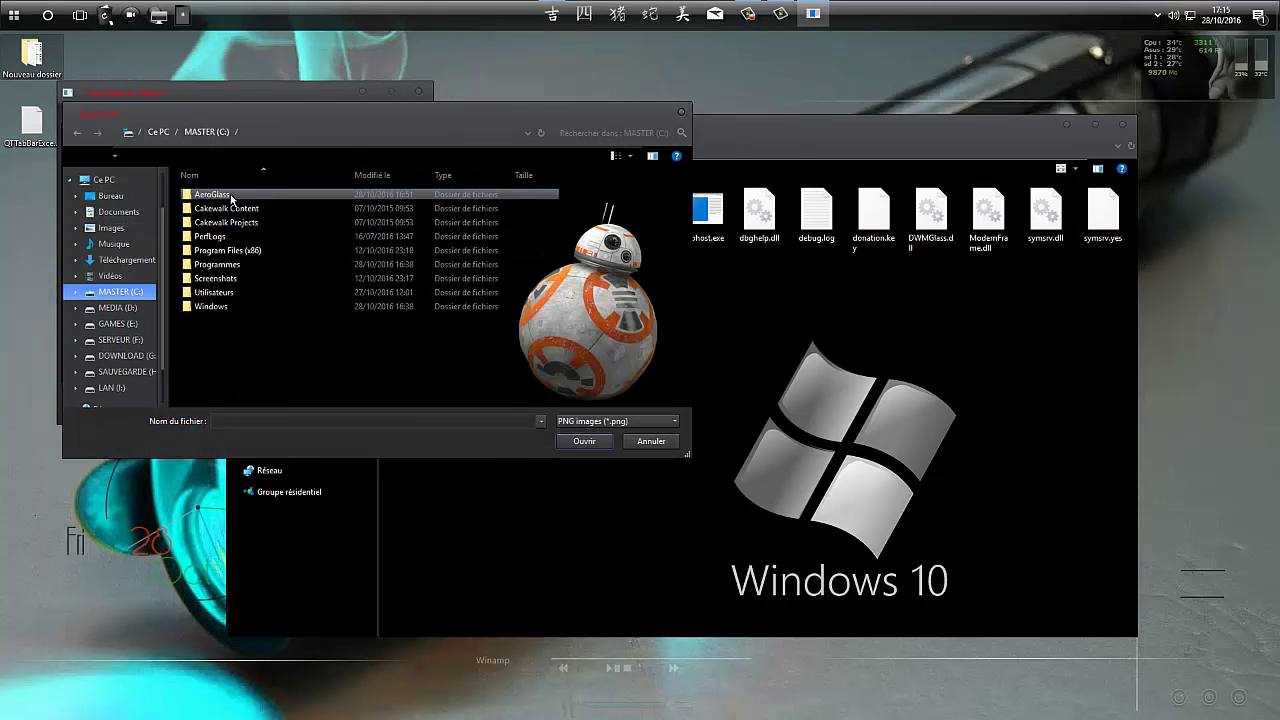
{"action": "double_click", "coordinate": [231, 196]}
{"action": "double_click", "coordinate": [245, 221]}
{"action": "left_click", "coordinate": [213, 215]}
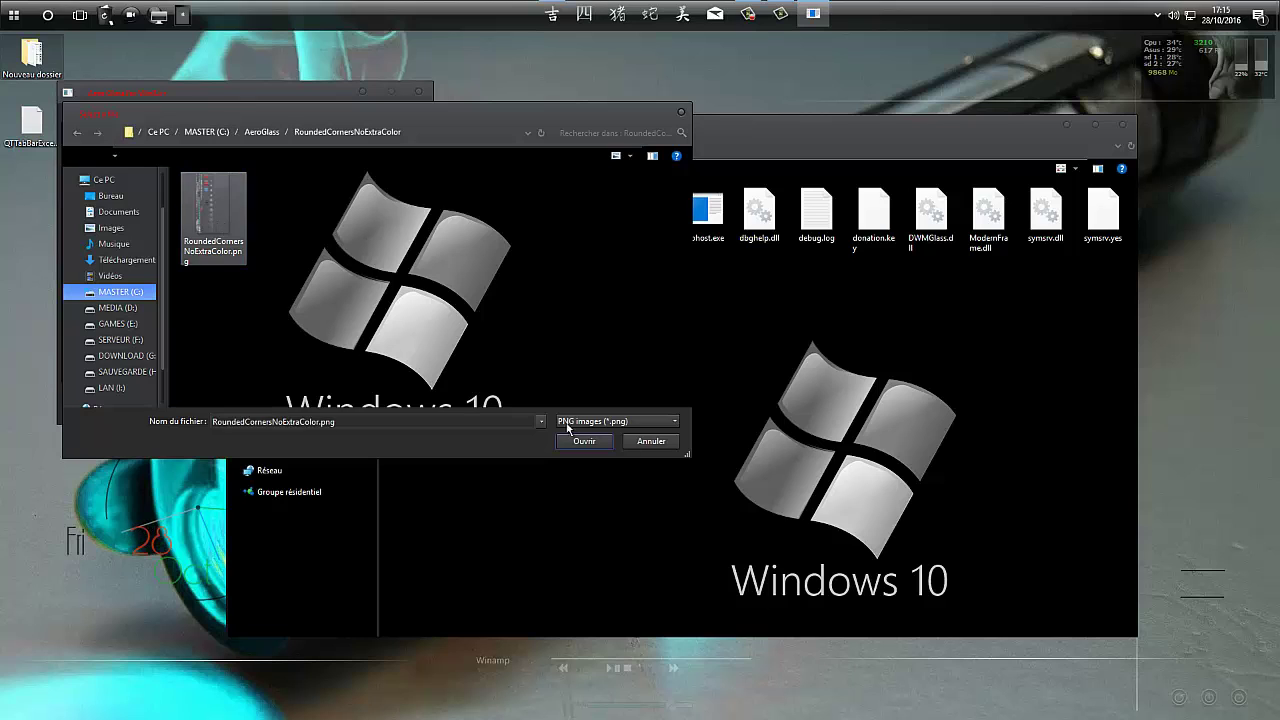
{"action": "left_click", "coordinate": [583, 437]}
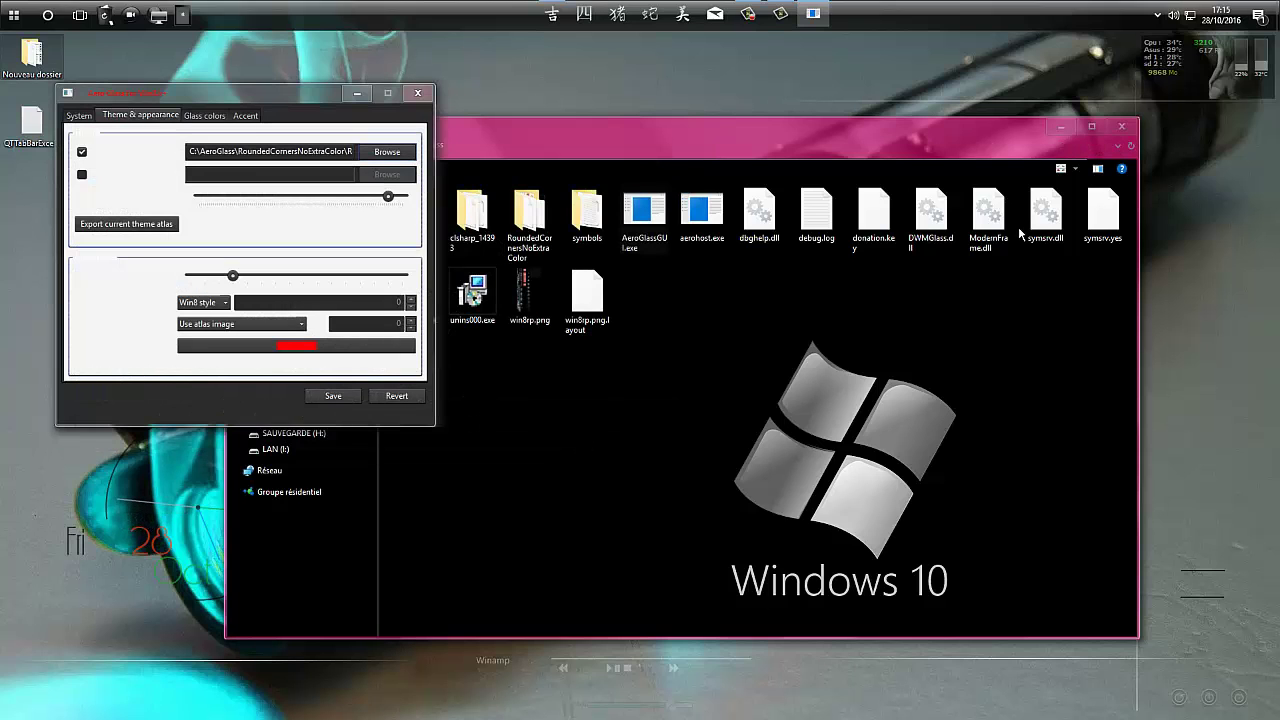
{"action": "left_click", "coordinate": [331, 396]}
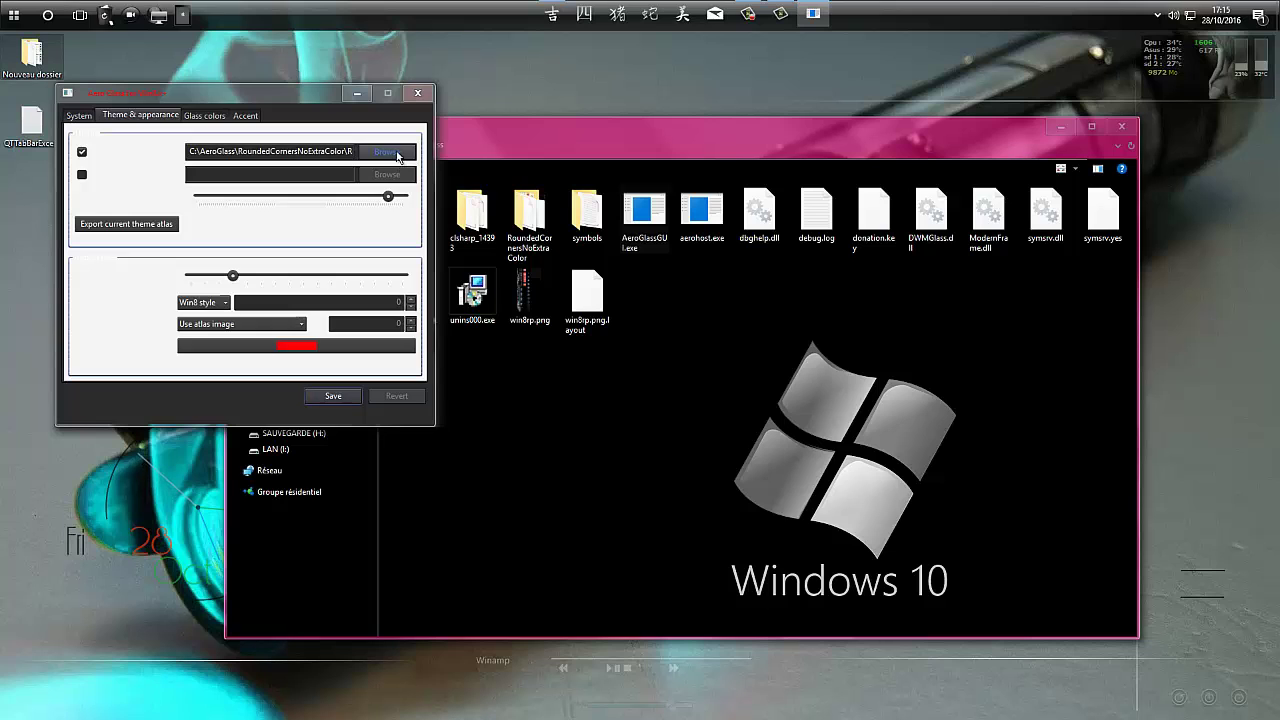
{"action": "left_click", "coordinate": [358, 95]}
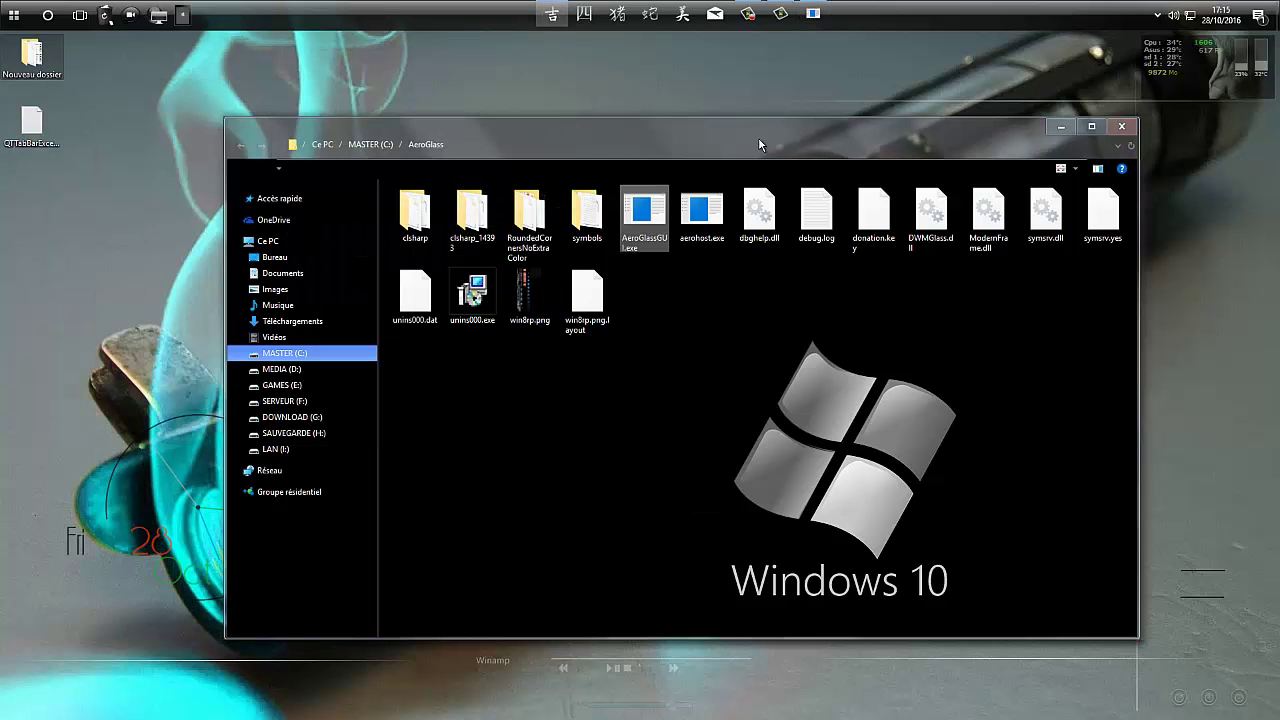
- Examine the AeroGlass folder window's frame while moving it and switching its focus on and off, and close the window
{"action": "left_click_drag", "start_coordinate": [758, 137], "coordinate": [744, 133]}
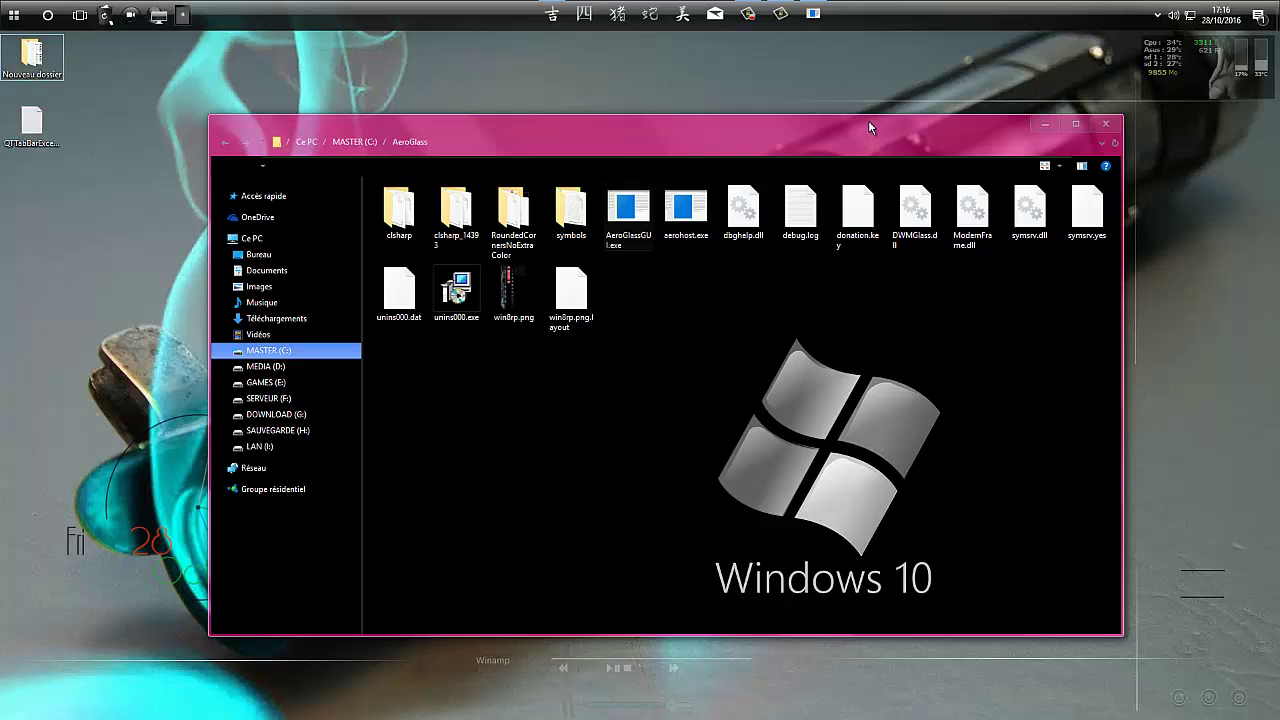
{"action": "left_click_drag", "start_coordinate": [868, 120], "coordinate": [856, 128]}
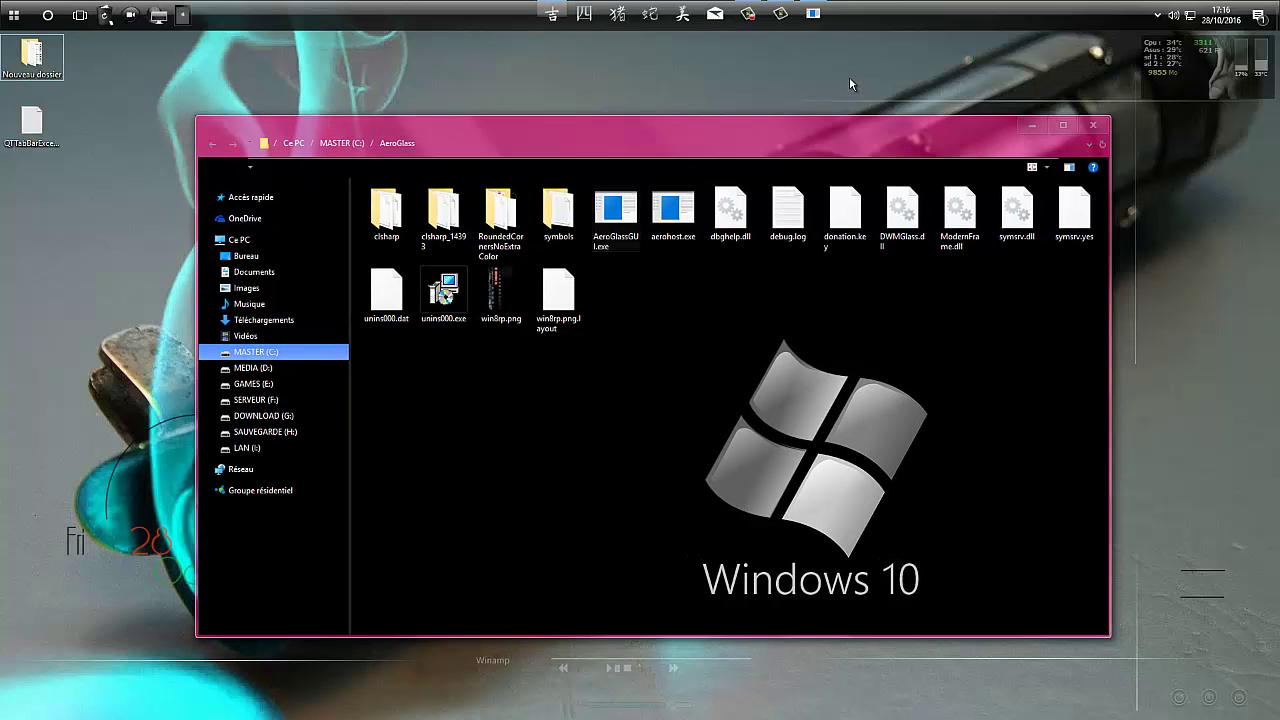
{"action": "left_click", "coordinate": [748, 126]}
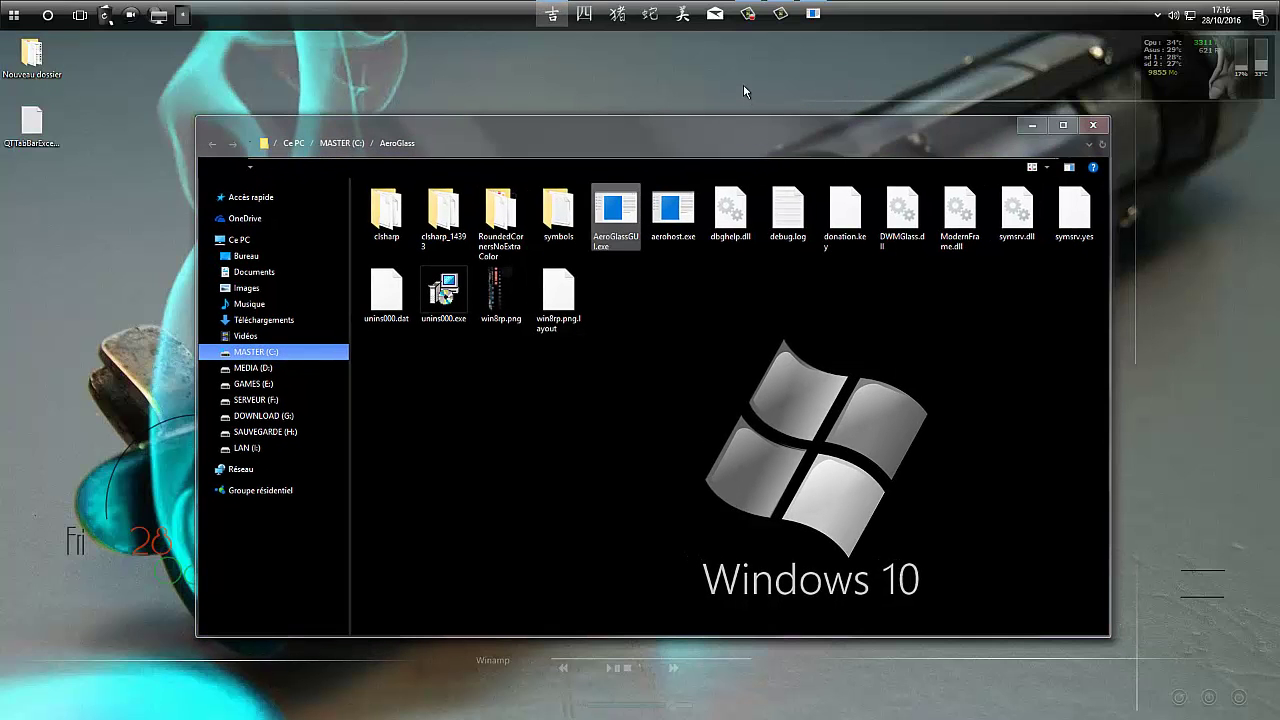
{"action": "left_click", "coordinate": [749, 126]}
{"action": "left_click", "coordinate": [738, 130]}
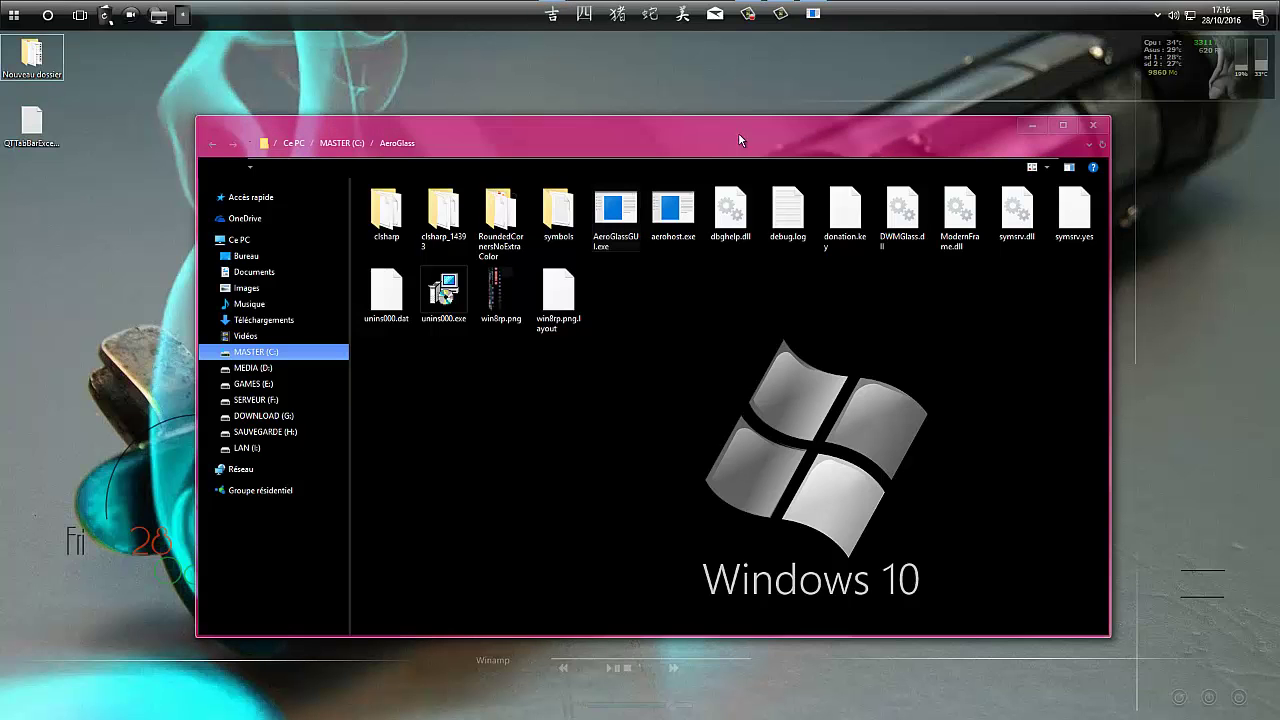
{"action": "mouse_move", "coordinate": [879, 122]}
{"action": "left_mouse_down"}
{"action": "mouse_move", "coordinate": [906, 124]}
{"action": "mouse_move", "coordinate": [894, 128]}
{"action": "left_mouse_up"}
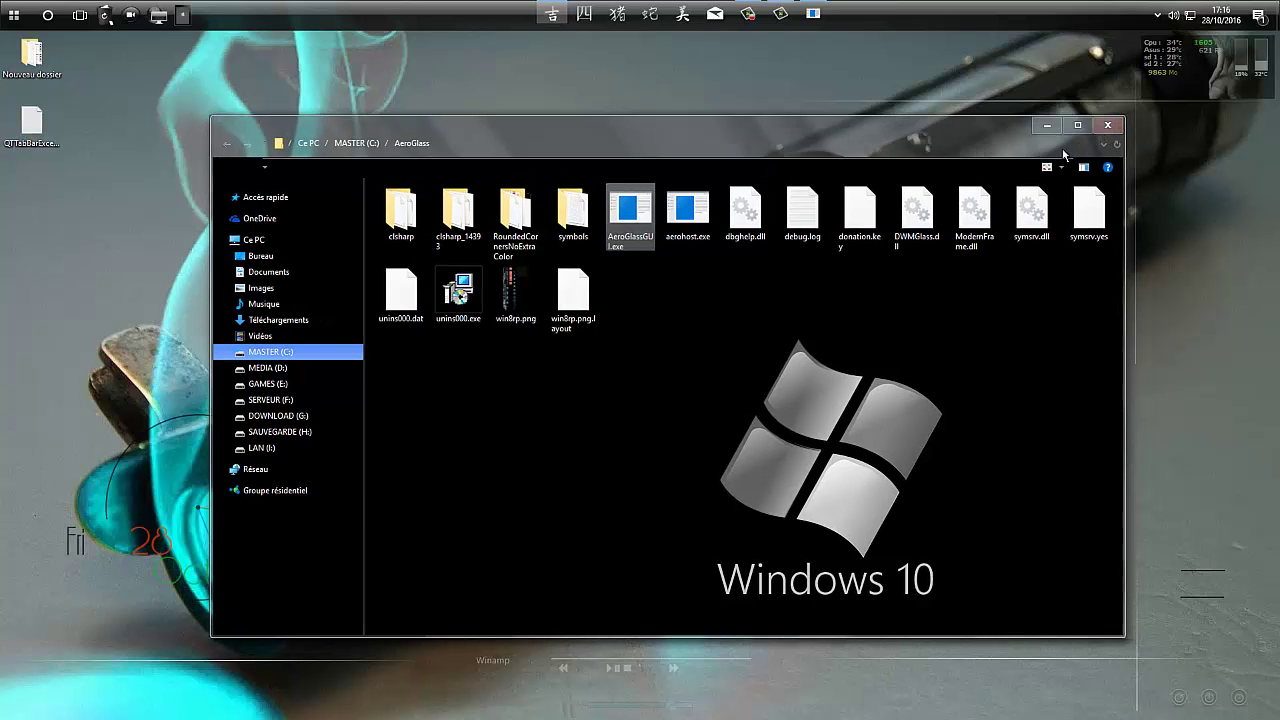
{"action": "left_click", "coordinate": [1107, 125]}
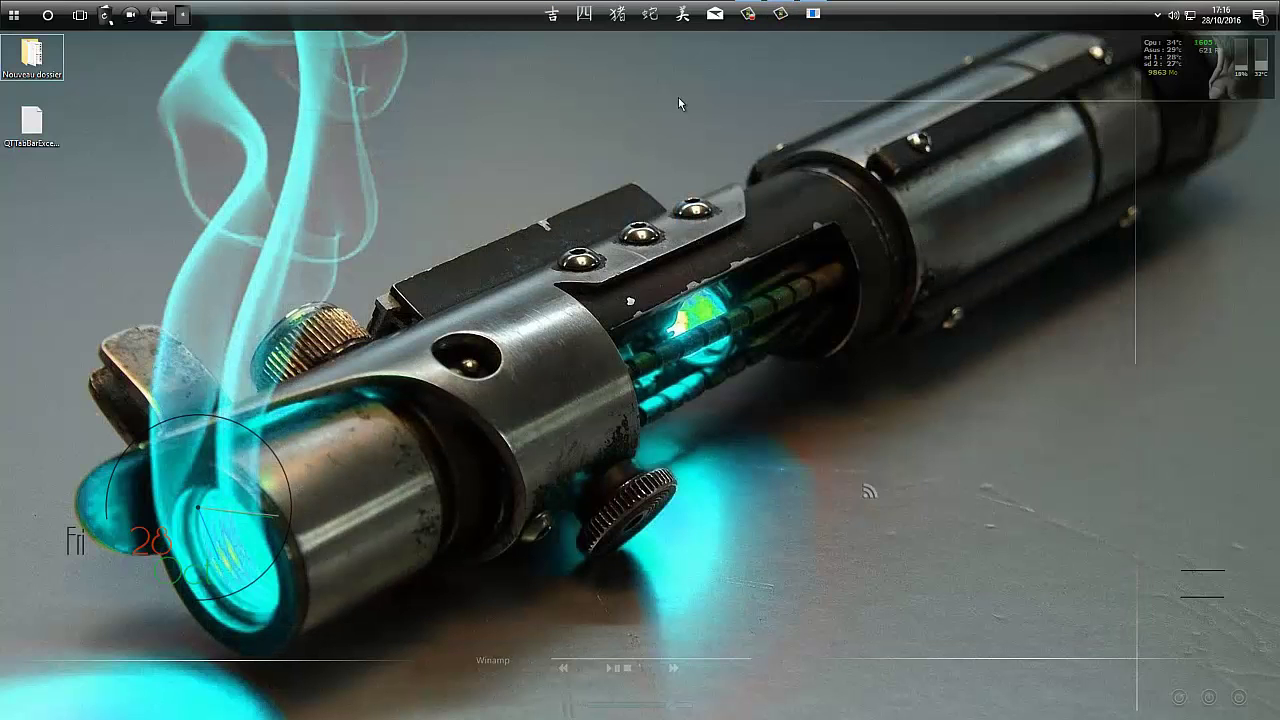